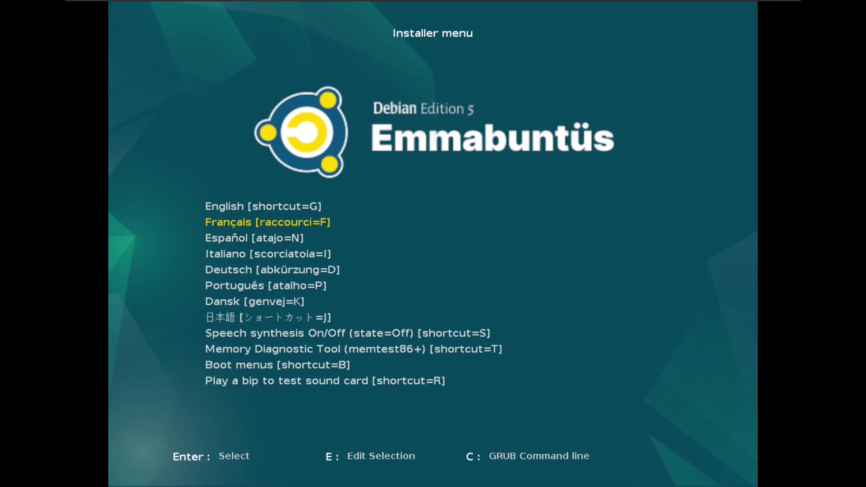
# Step: Boot Emmabuntüs in English with the option to try it without install, or install it using Calamares
pyautogui.press('Up')
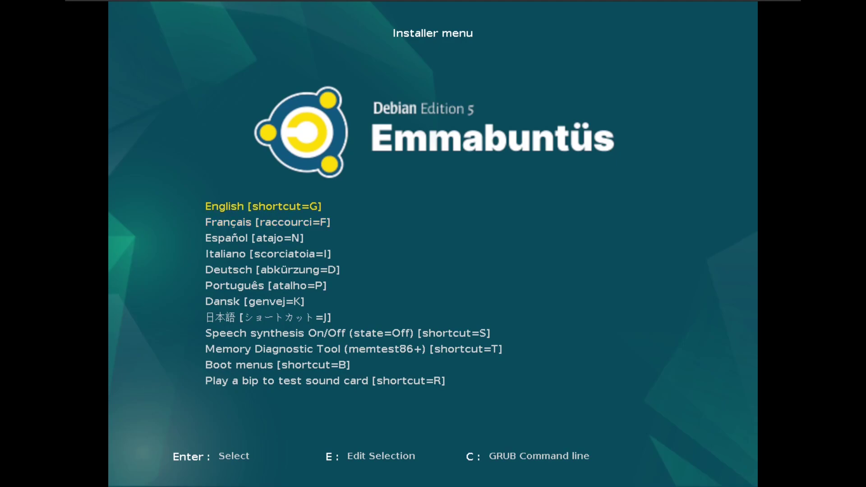
pyautogui.press('Return')
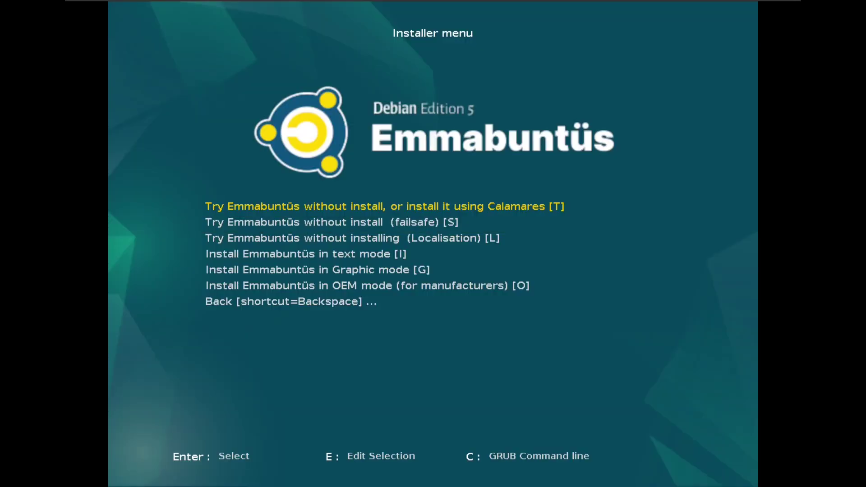
pyautogui.press('Down')
pyautogui.press('Down')
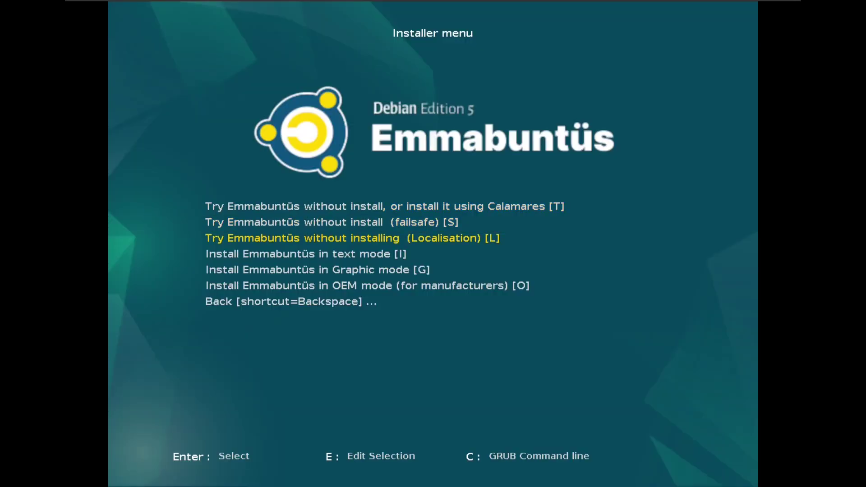
pyautogui.press('Up')
pyautogui.press('Up')
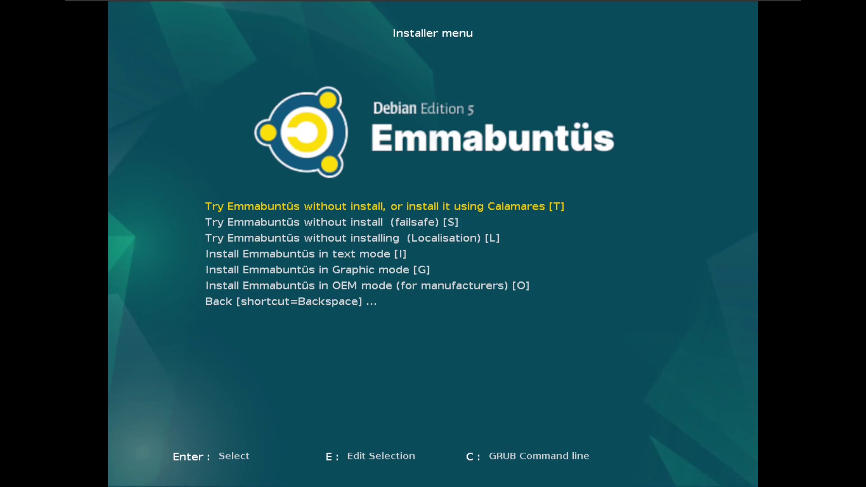
pyautogui.press('Return')
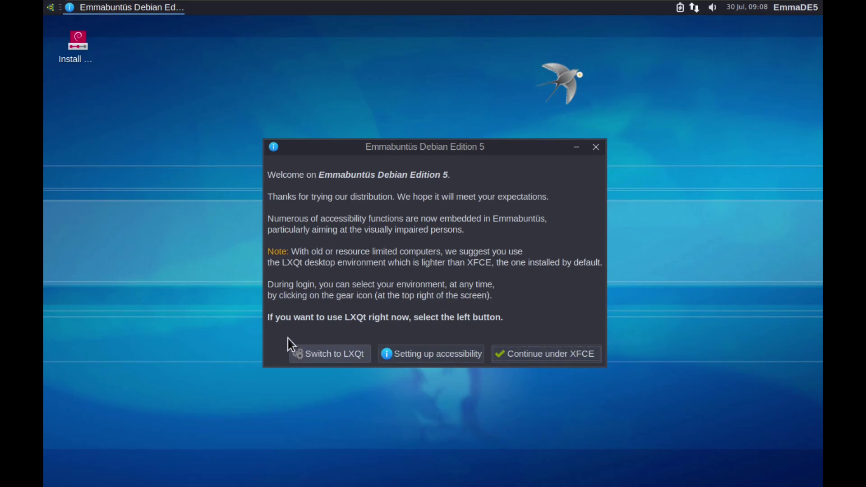
# Step: Toggle the number lock and make the virtual machine's display fill the whole screen
pyautogui.press('Num_Lock')
pyautogui.moveTo(767, 4)
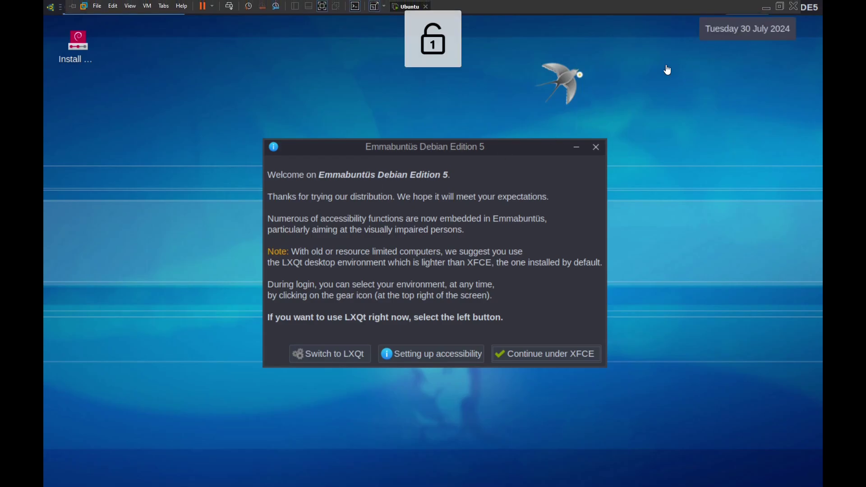
pyautogui.click(375, 7)
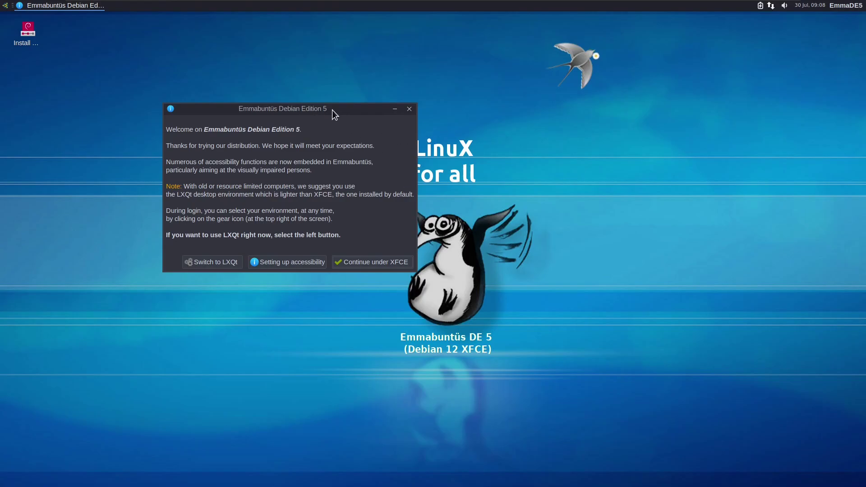
# Step: Choose to continue under XFCE in the welcome dialog and keep the current keyboard map
pyautogui.moveTo(332, 110); pyautogui.dragTo(549, 144)
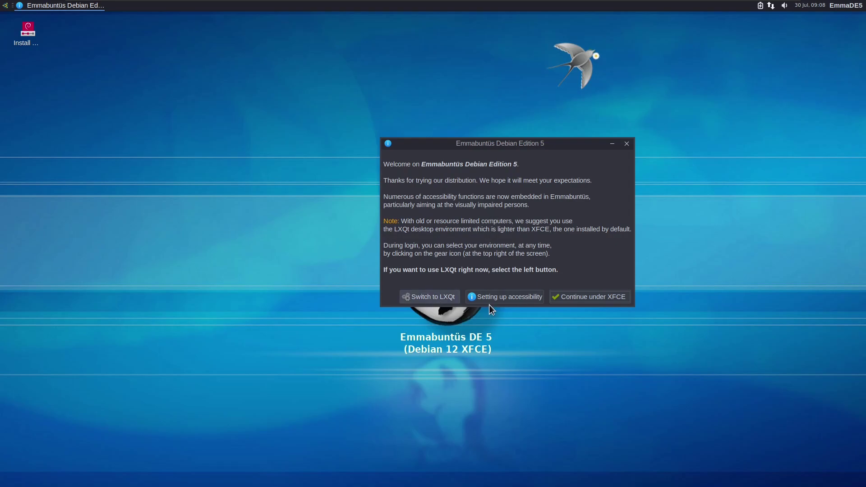
pyautogui.click(605, 299)
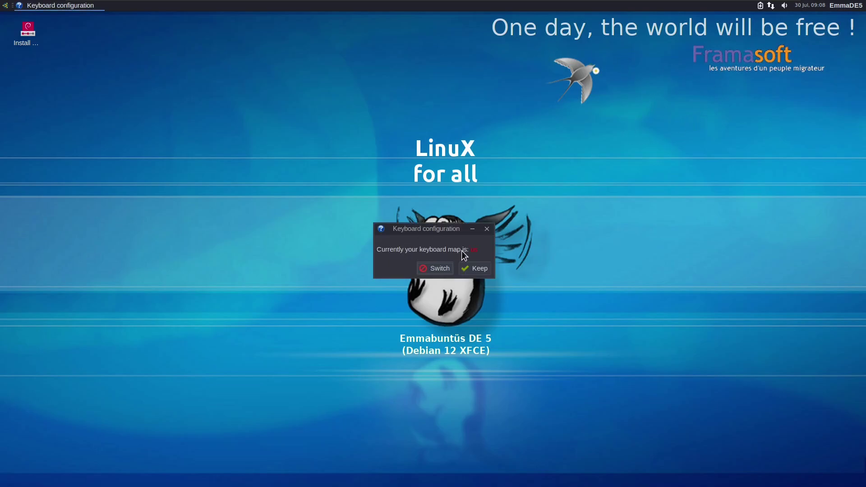
pyautogui.click(477, 270)
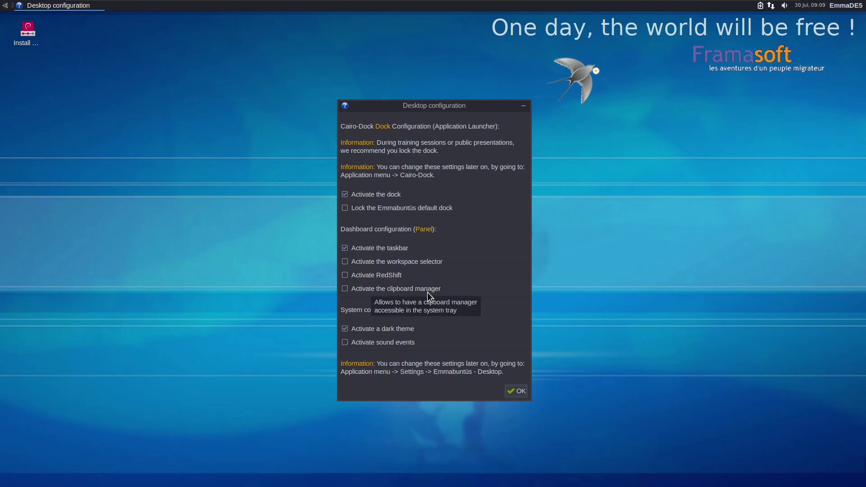
# Step: Deactivate the dark theme in the desktop configuration and accept the All dock version
pyautogui.click(359, 331)
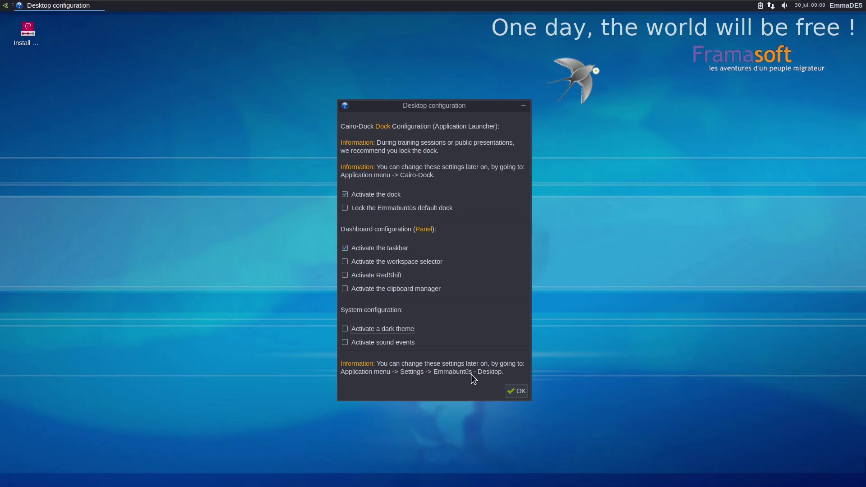
pyautogui.click(516, 391)
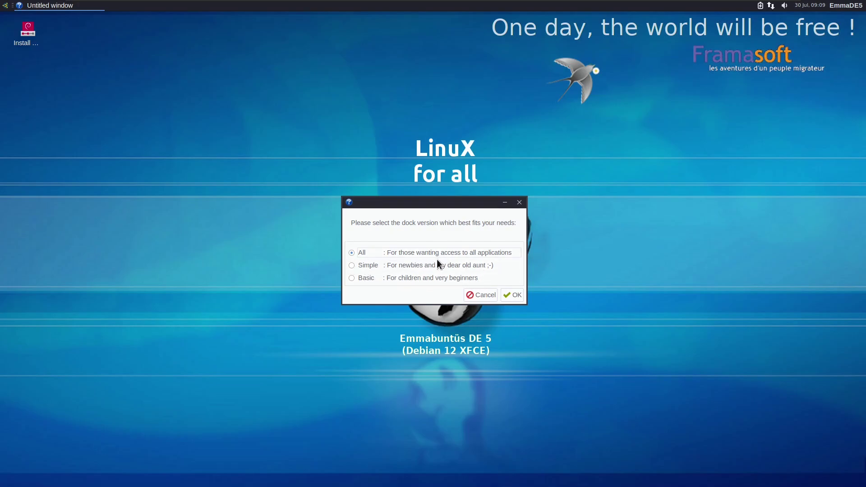
pyautogui.click(513, 296)
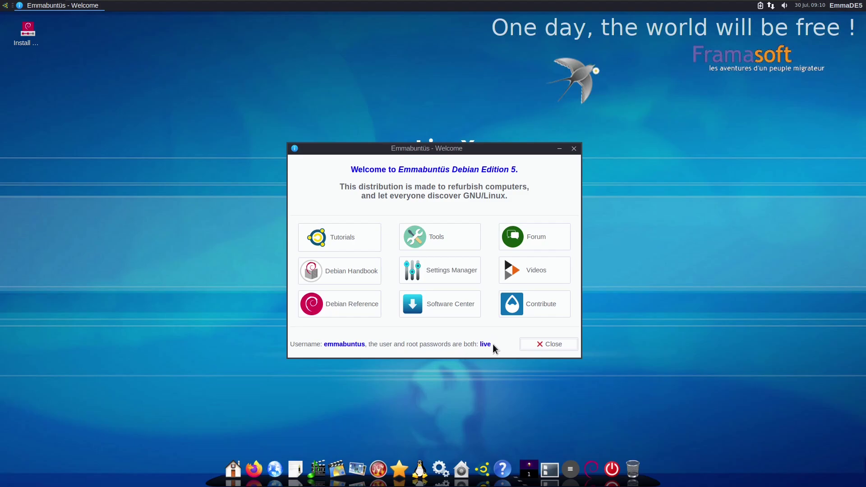
# Step: Close the Emmabuntüs Welcome window and open the Task Manager from the system applications
pyautogui.click(552, 345)
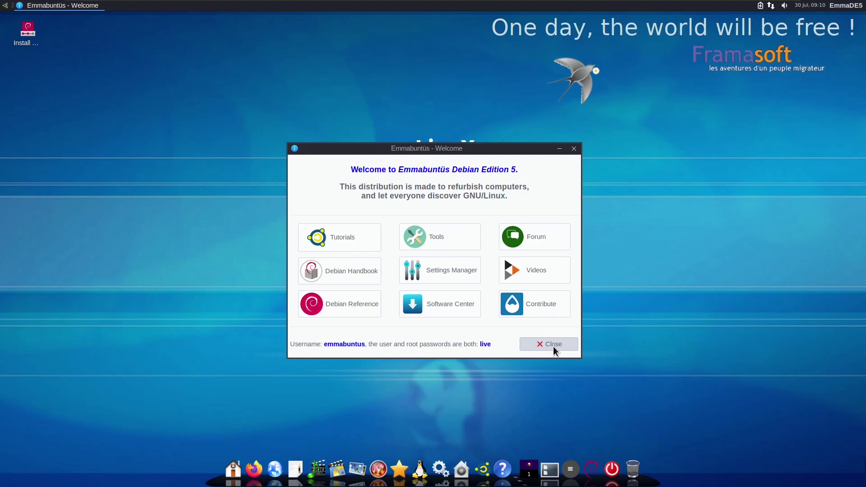
pyautogui.rightClick(157, 128)
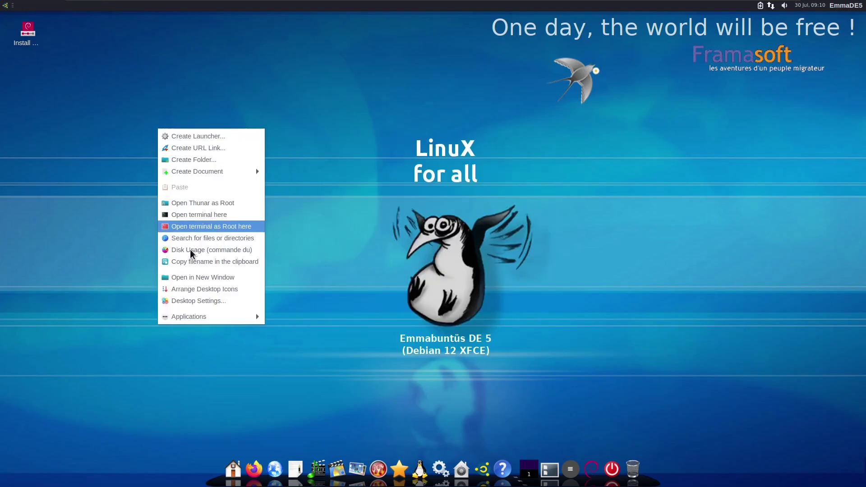
pyautogui.moveTo(197, 318)
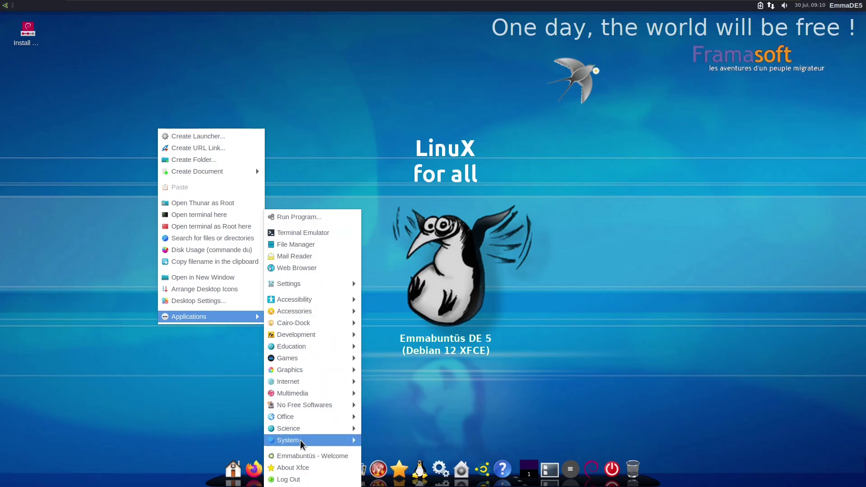
pyautogui.moveTo(303, 441)
pyautogui.click(403, 409)
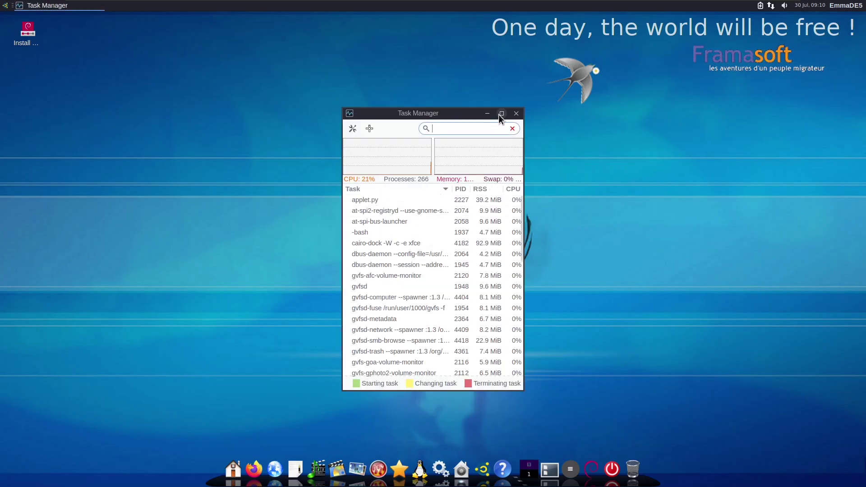
# Step: Maximize the Task Manager and look through the full list of running processes and their memory use
pyautogui.click(501, 113)
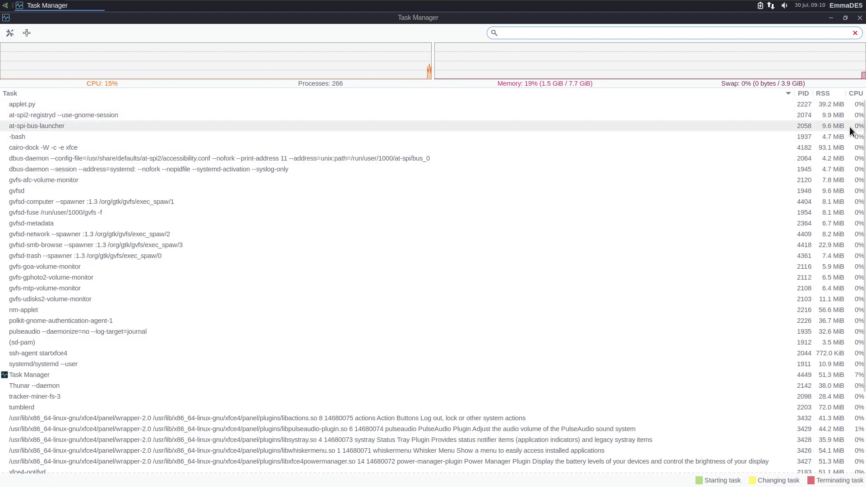
pyautogui.moveTo(863, 180); pyautogui.dragTo(863, 275)
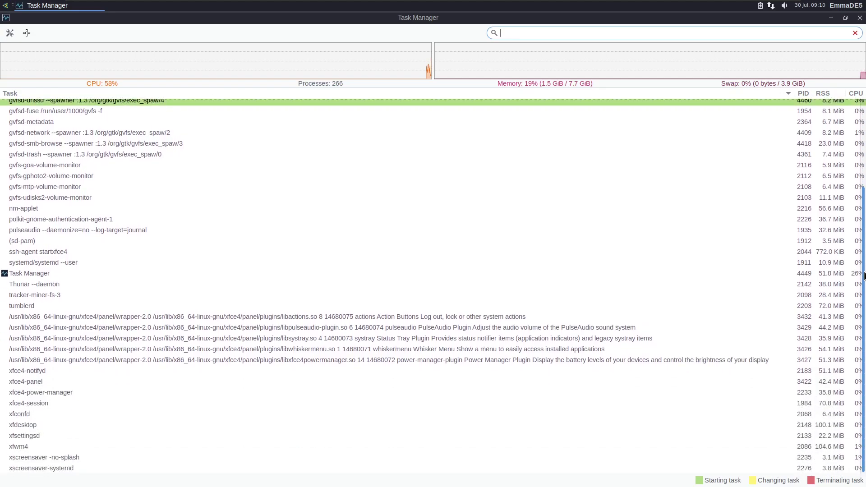
pyautogui.moveTo(865, 337); pyautogui.dragTo(856, 99)
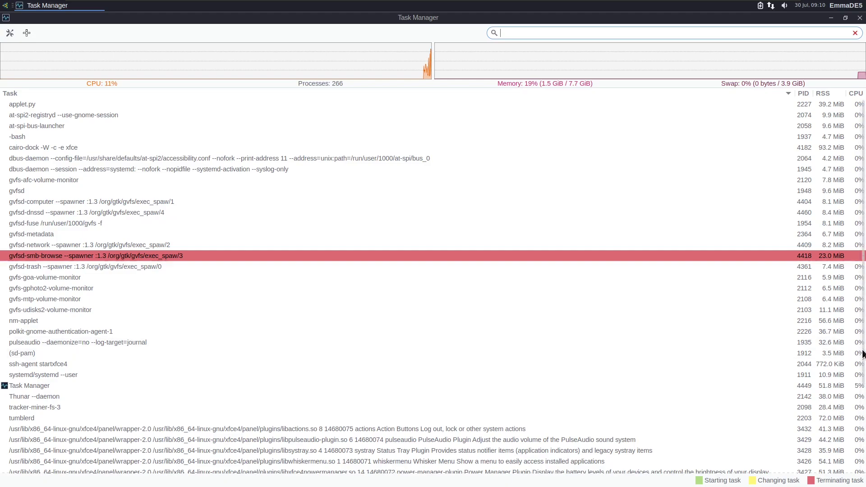
pyautogui.moveTo(861, 354); pyautogui.dragTo(813, 303)
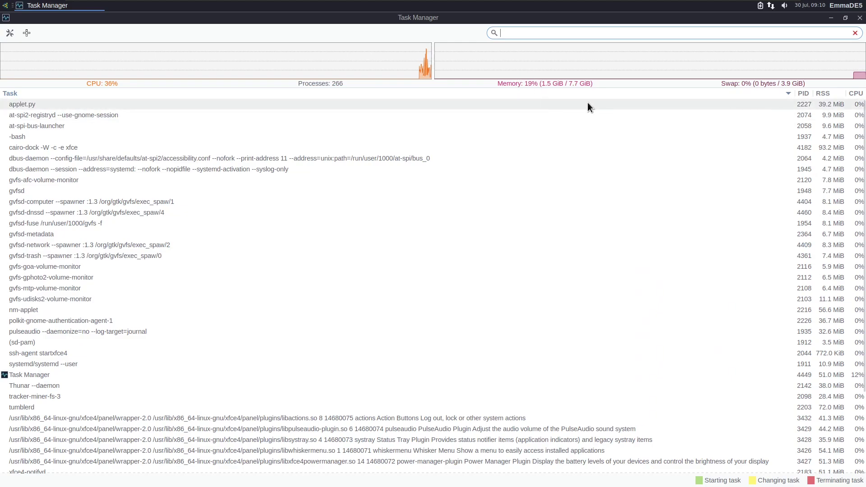
# Step: Restore the Task Manager to its smaller size and move it to the desktop's upper-right corner
pyautogui.click(843, 18)
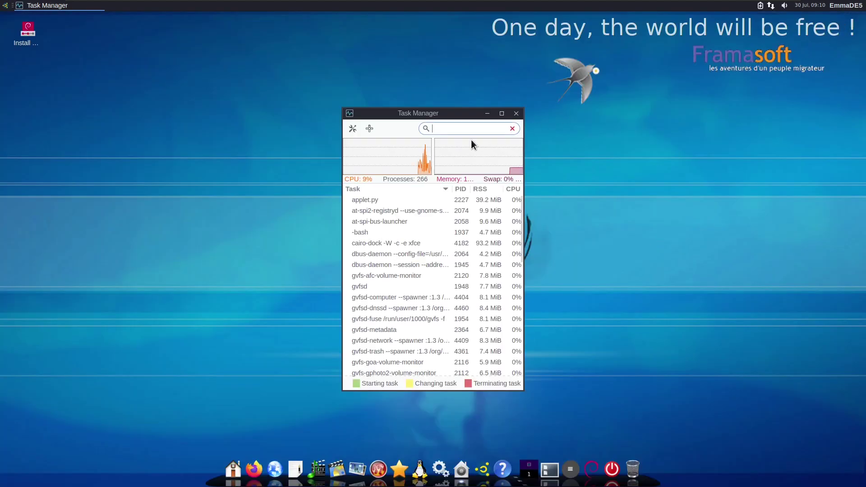
pyautogui.moveTo(413, 116); pyautogui.dragTo(757, 21)
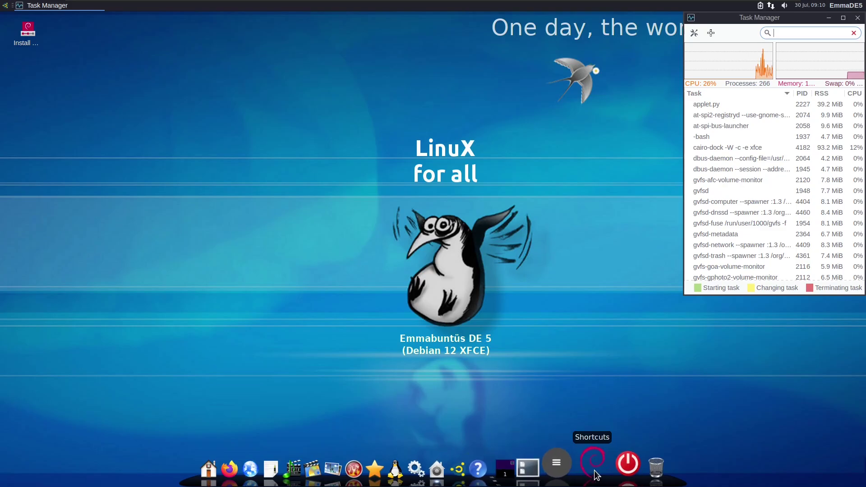
# Step: View the system details in the About Xfce window, then close it
pyautogui.click(567, 471)
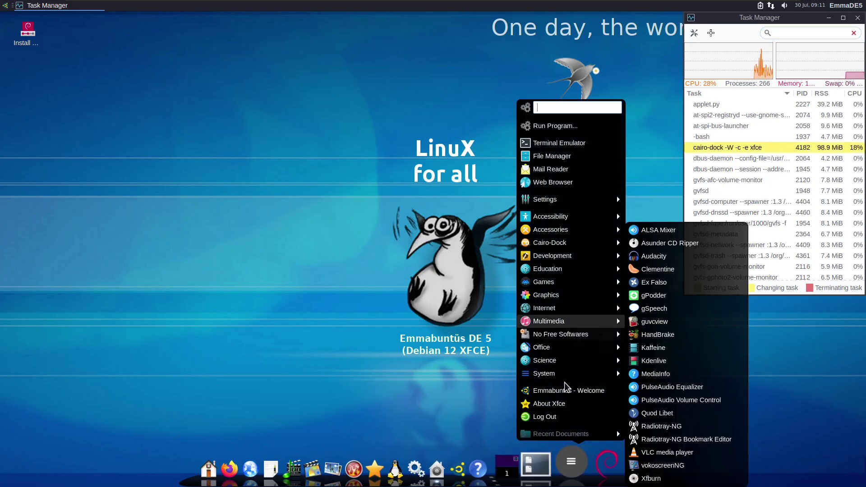
pyautogui.click(566, 404)
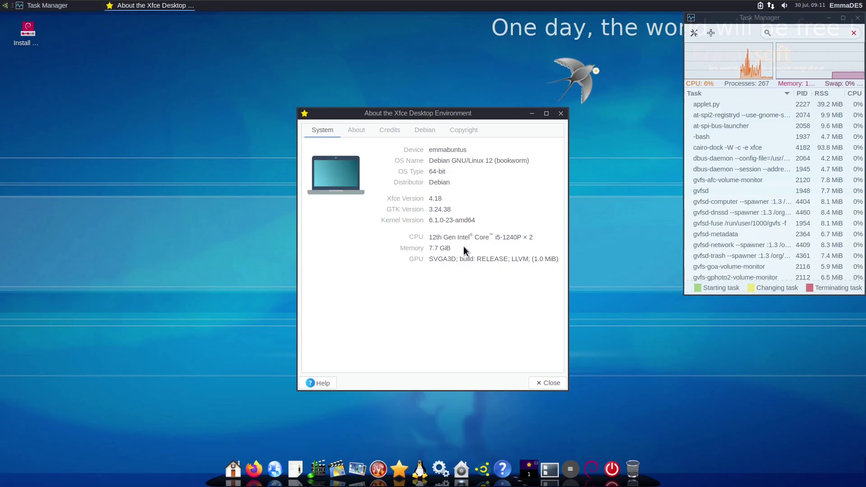
pyautogui.click(550, 381)
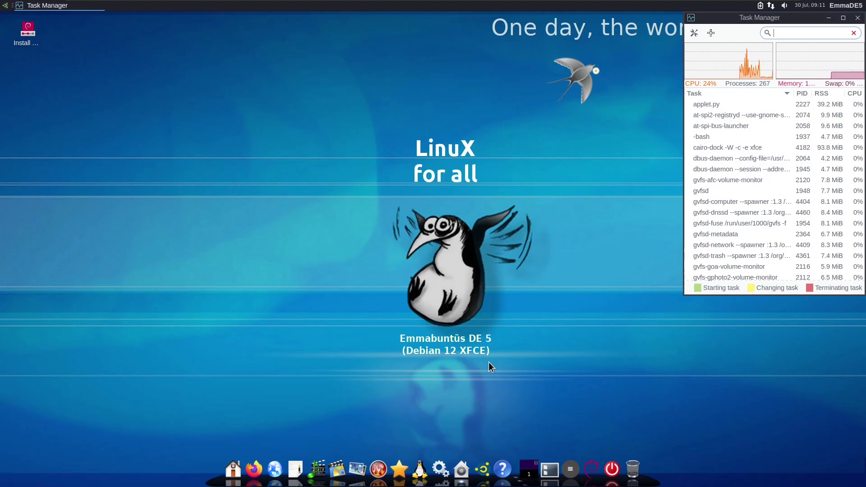
# Step: Open a Terminal Emulator window from the desktop's list of applications
pyautogui.rightClick(129, 115)
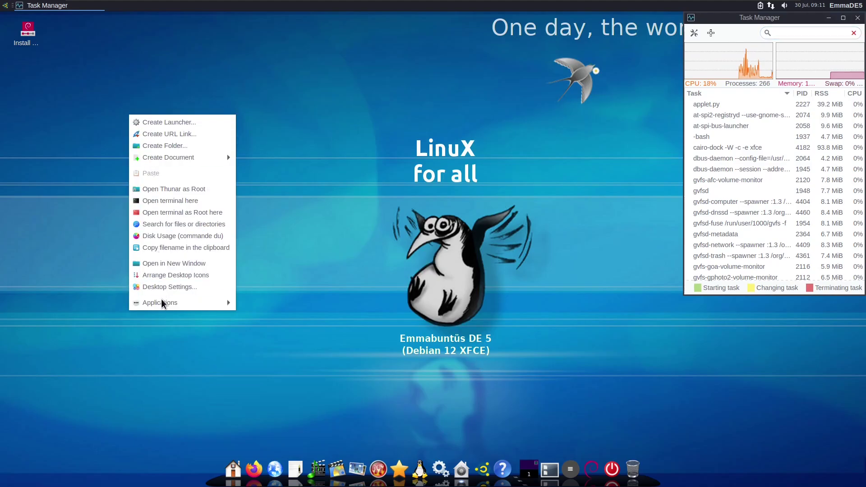
pyautogui.moveTo(162, 302)
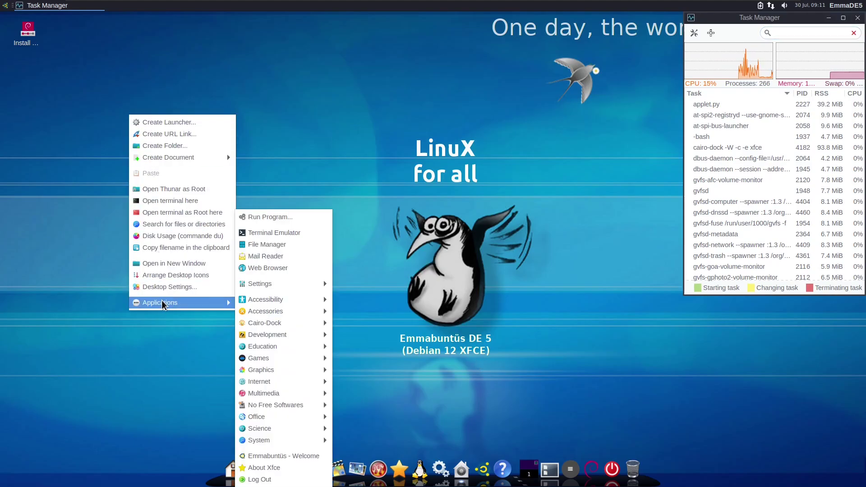
pyautogui.click(273, 234)
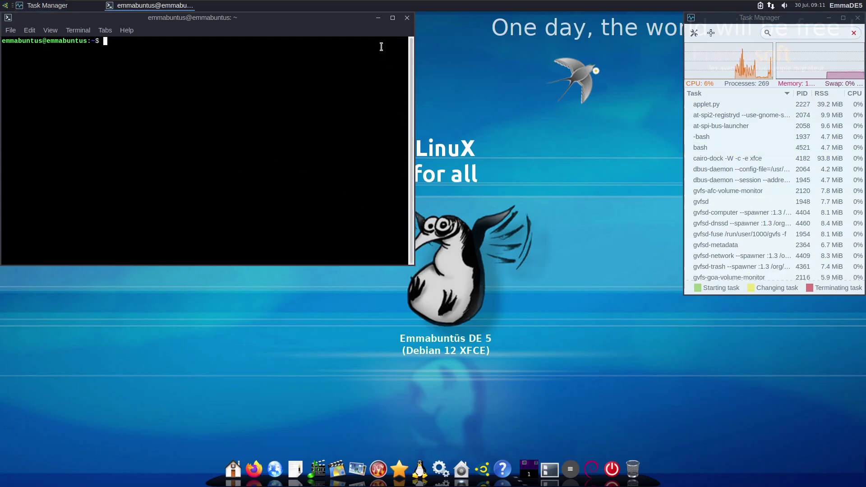
# Step: Resize the terminal window to span the desktop up to the Task Manager and down to the dock
pyautogui.click(392, 18)
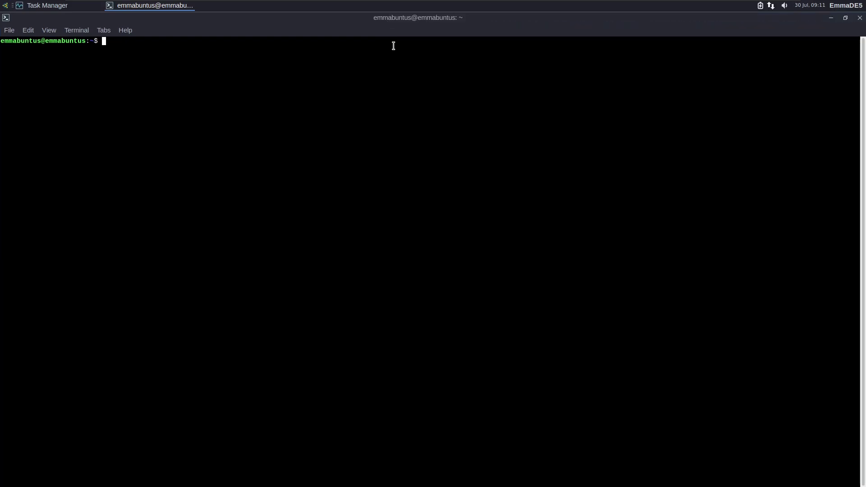
pyautogui.click(844, 19)
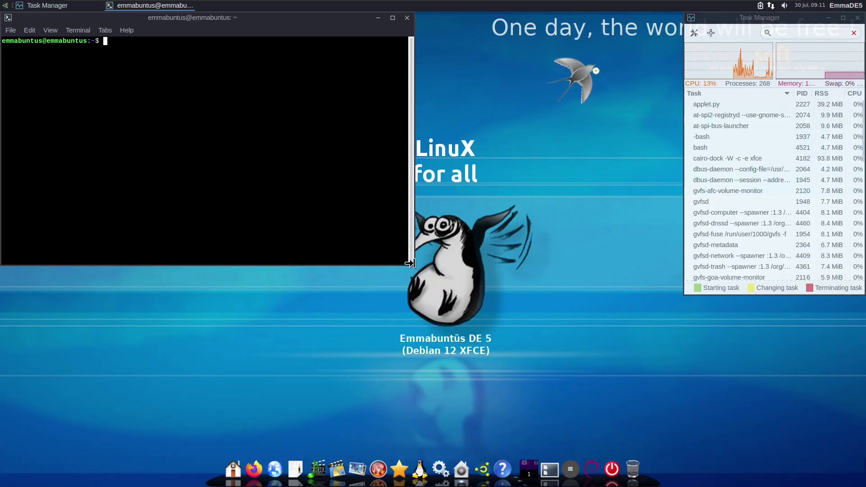
pyautogui.moveTo(410, 263); pyautogui.dragTo(678, 289)
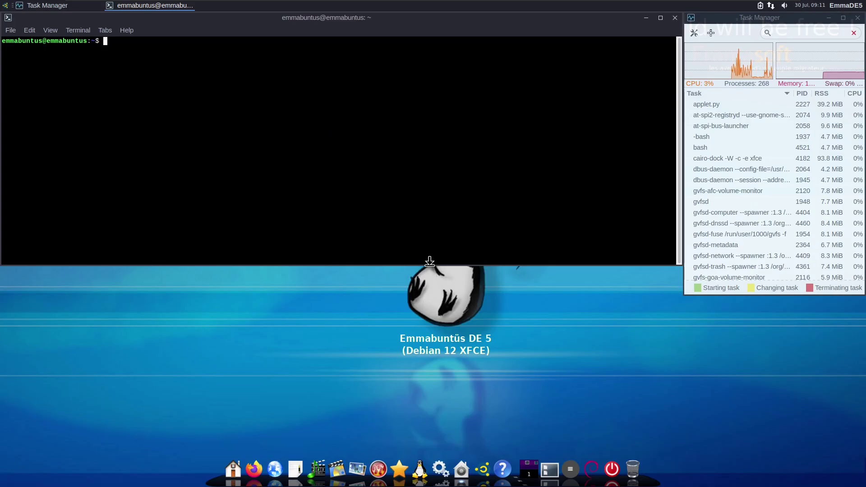
pyautogui.moveTo(430, 265); pyautogui.dragTo(433, 454)
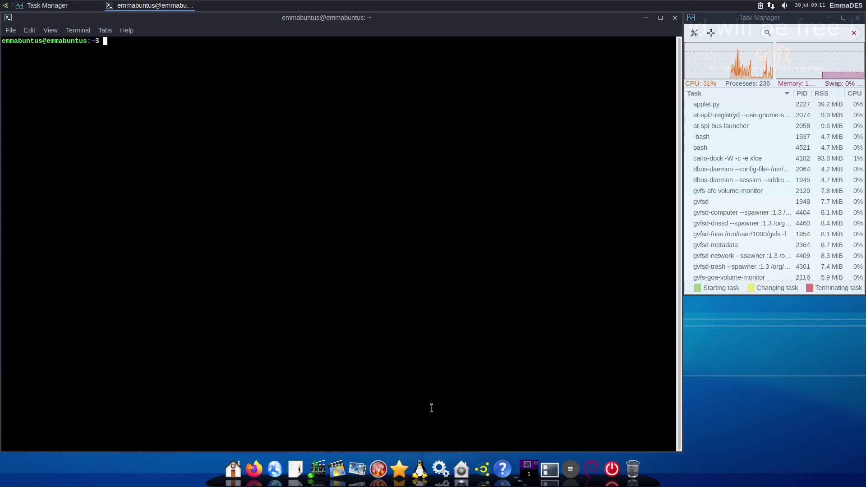
# Step: Open the terminal's About information to check its version
pyautogui.click(130, 32)
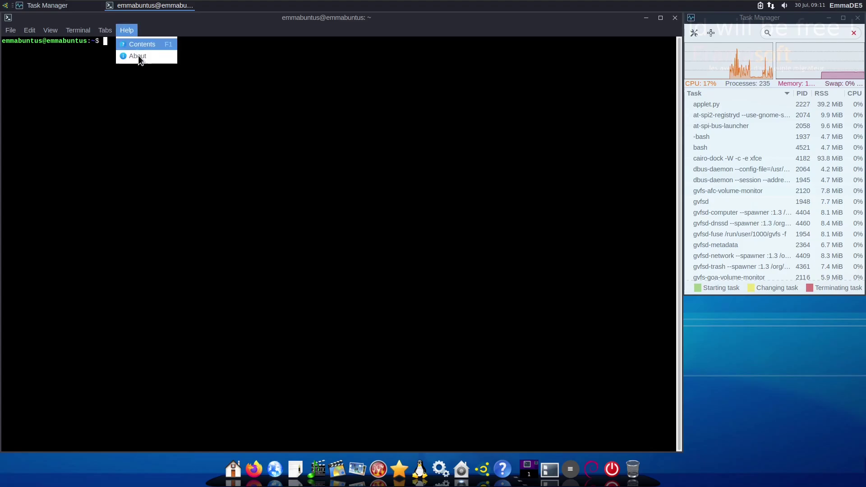
pyautogui.click(138, 55)
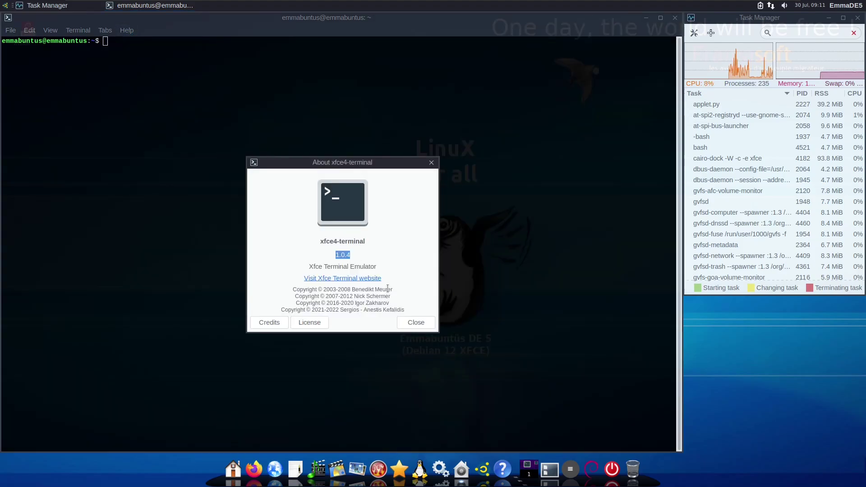
# Step: Close the terminal's About window and run inxi to print a short system summary
pyautogui.click(416, 322)
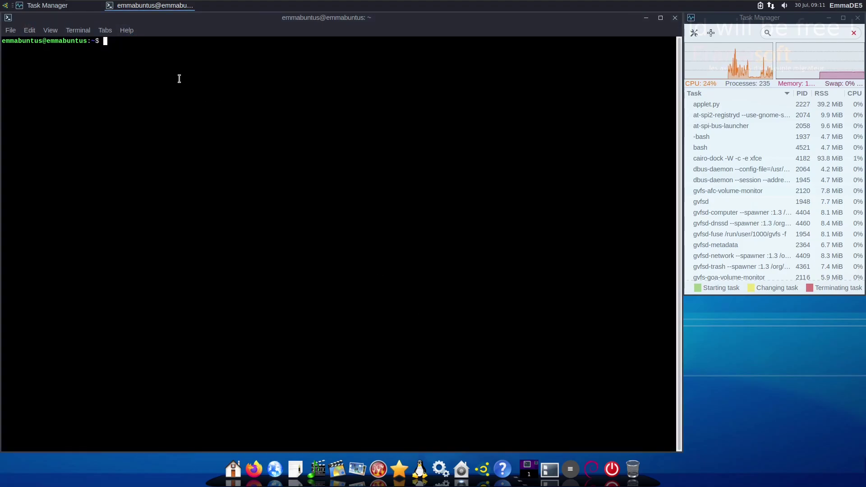
pyautogui.write('i')
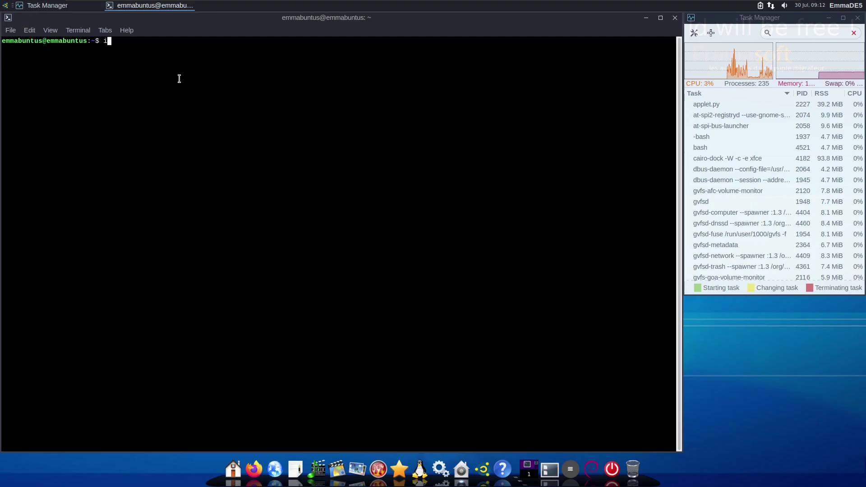
pyautogui.write('nxi')
pyautogui.press('Return')
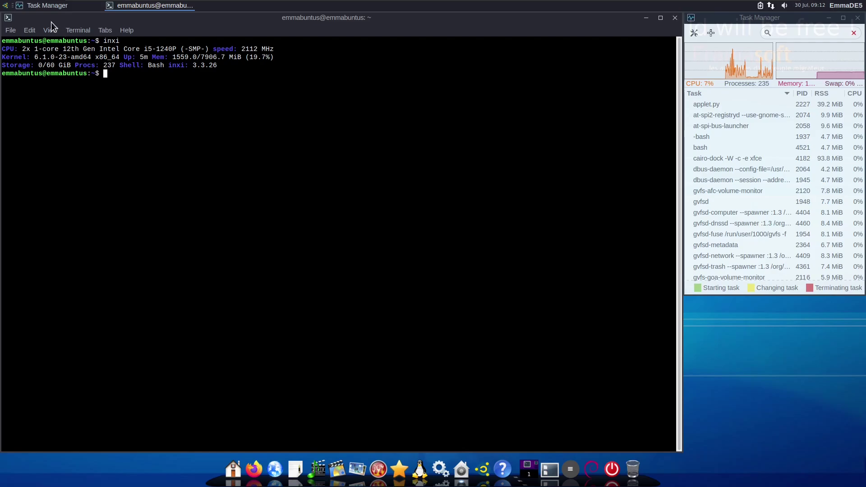
# Step: Load the Black on White color preset in the terminal's preferences and close them
pyautogui.click(33, 28)
pyautogui.click(70, 131)
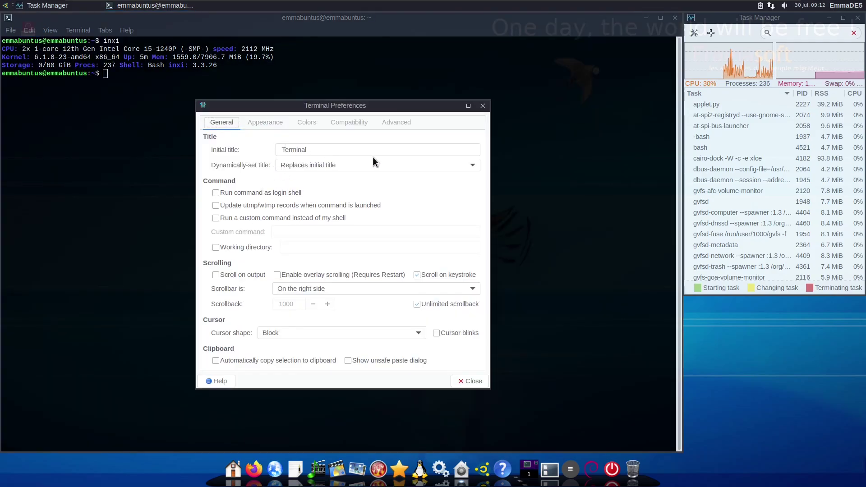
pyautogui.click(308, 122)
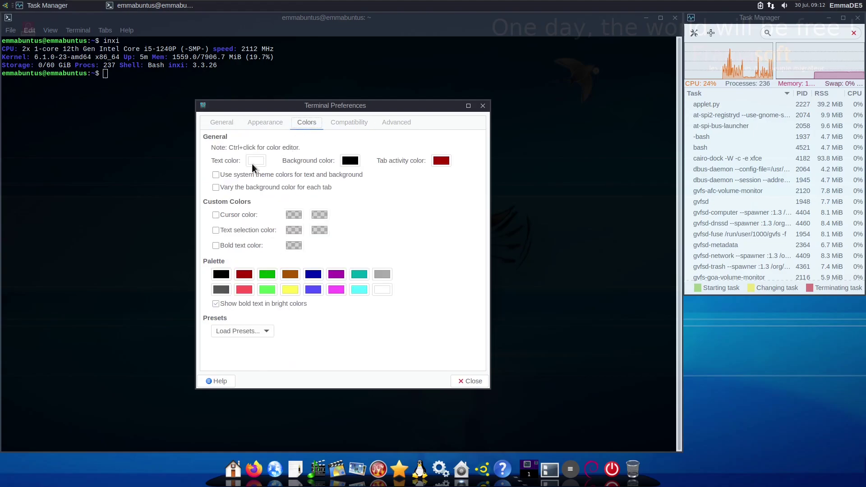
pyautogui.click(248, 326)
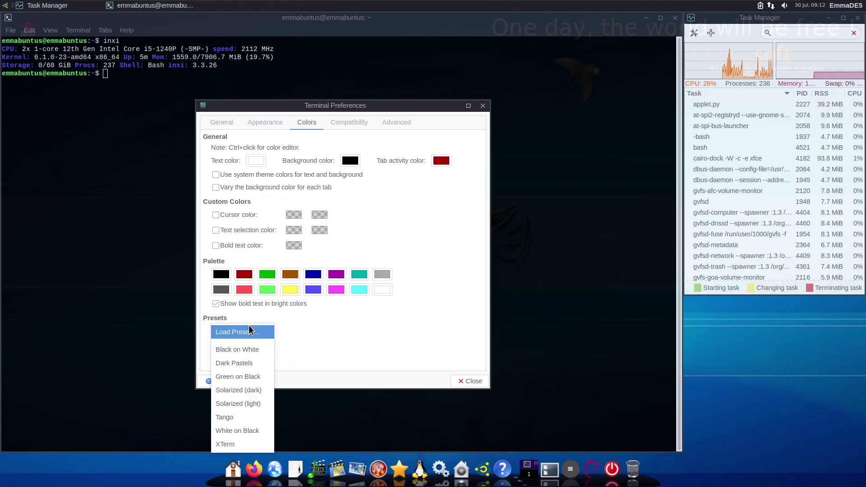
pyautogui.click(242, 350)
pyautogui.click(474, 381)
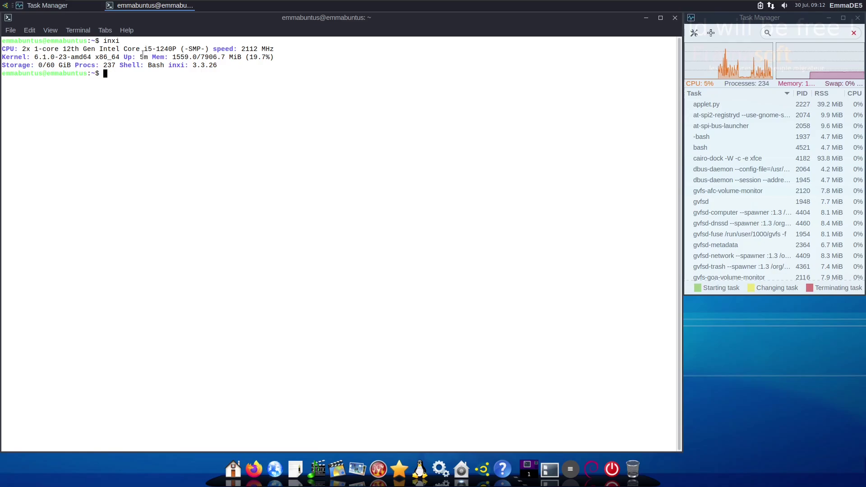
# Step: Check the uptime in the inxi summary, then run inxi -b for basic system information
pyautogui.moveTo(123, 57); pyautogui.dragTo(148, 58)
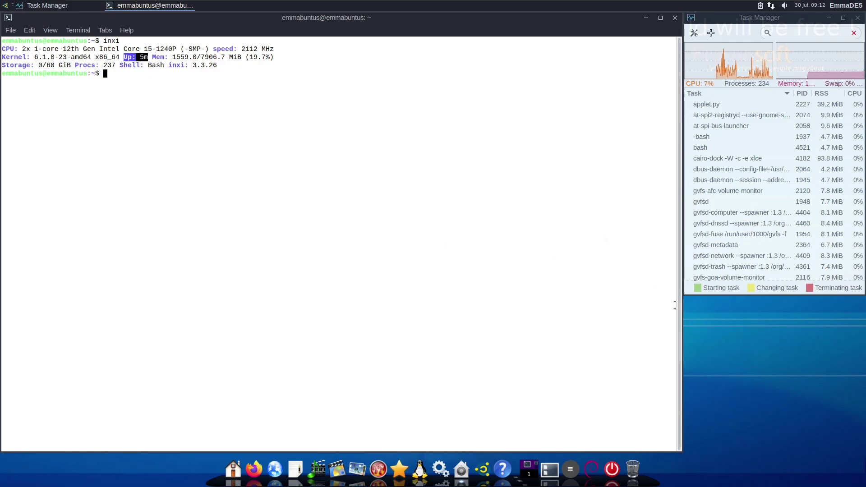
pyautogui.click(154, 77)
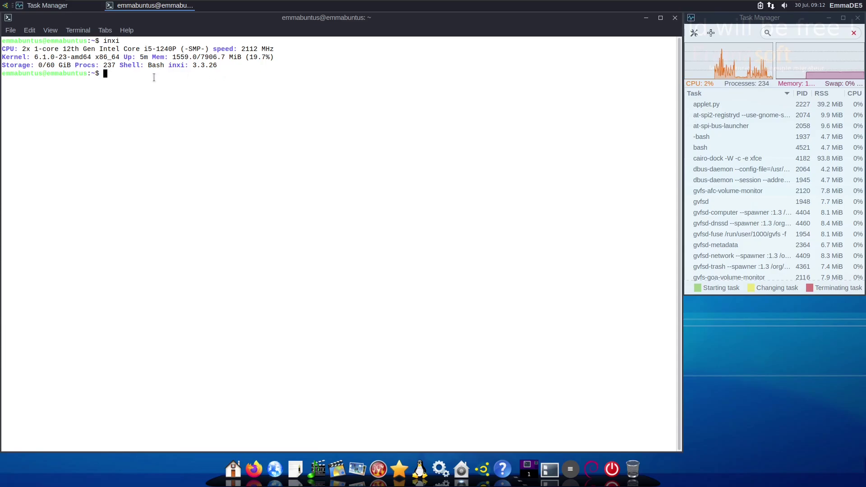
pyautogui.write('inxi ')
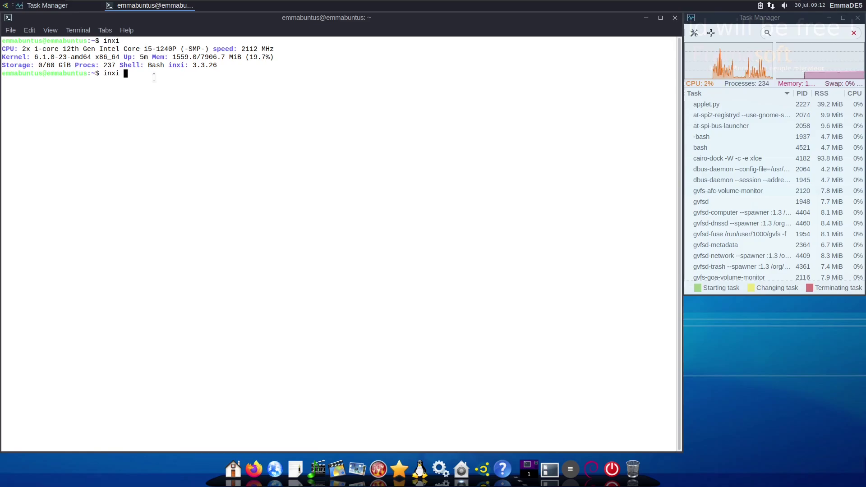
pyautogui.write('-b')
pyautogui.press('Return')
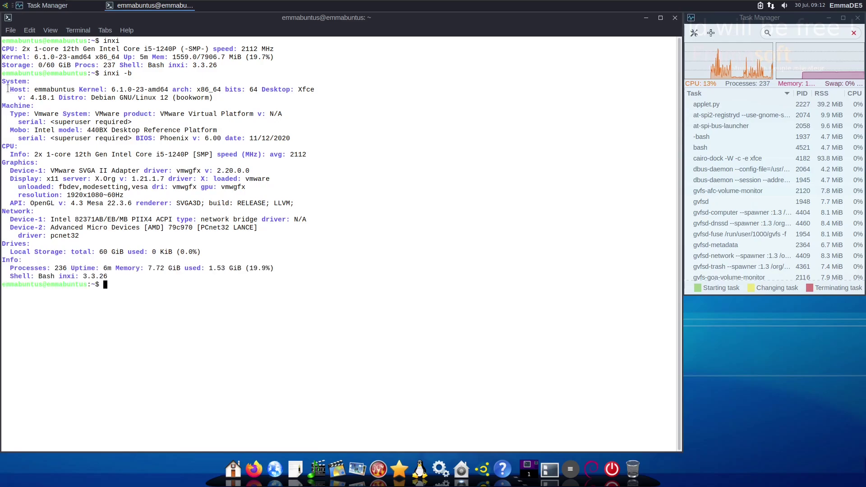
# Step: Examine the inxi -b output section by section, from host, desktop version and distro through machine, CPU and graphics to network, drives and info
pyautogui.moveTo(10, 89); pyautogui.dragTo(160, 90)
pyautogui.moveTo(262, 89); pyautogui.dragTo(55, 100)
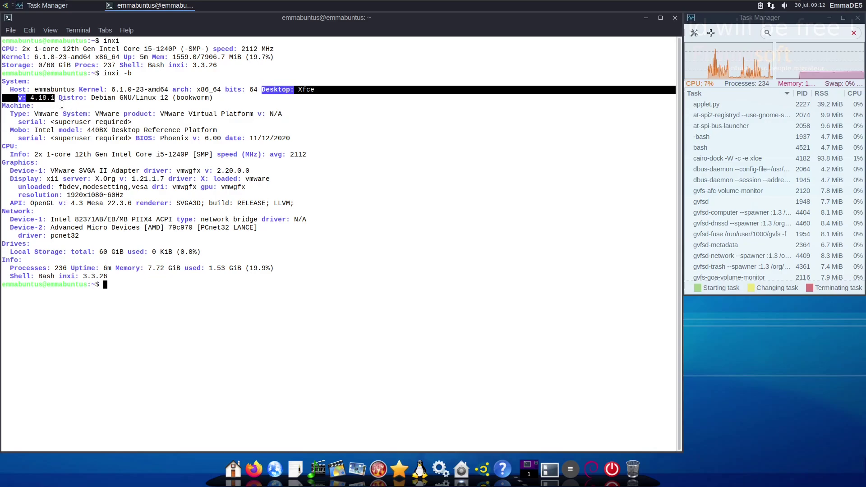
pyautogui.click(63, 107)
pyautogui.moveTo(58, 98); pyautogui.dragTo(232, 98)
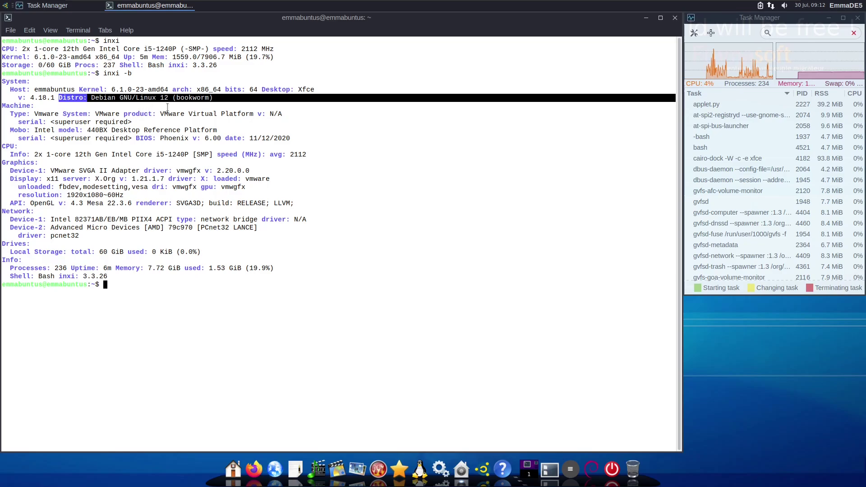
pyautogui.click(18, 100)
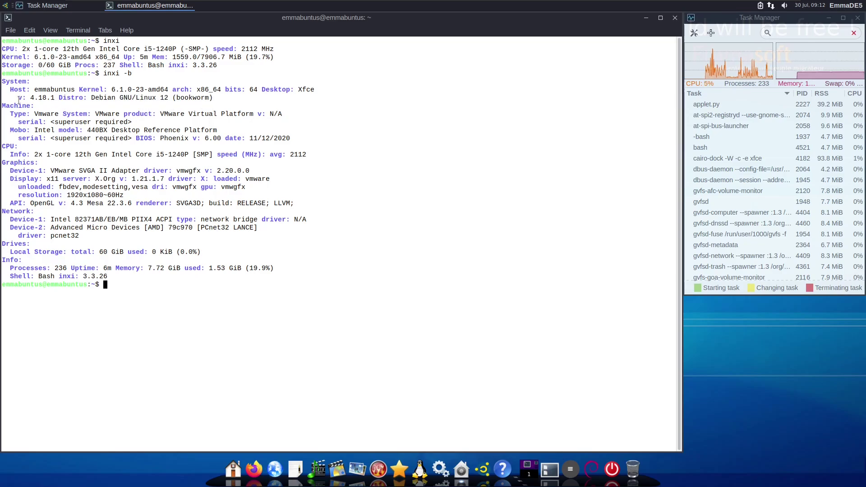
pyautogui.moveTo(3, 107); pyautogui.dragTo(291, 141)
pyautogui.click(220, 148)
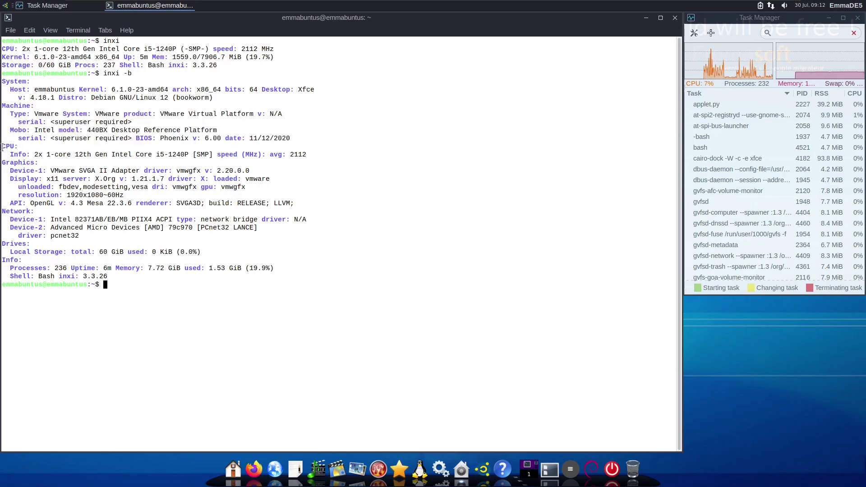
pyautogui.moveTo(3, 147); pyautogui.dragTo(317, 155)
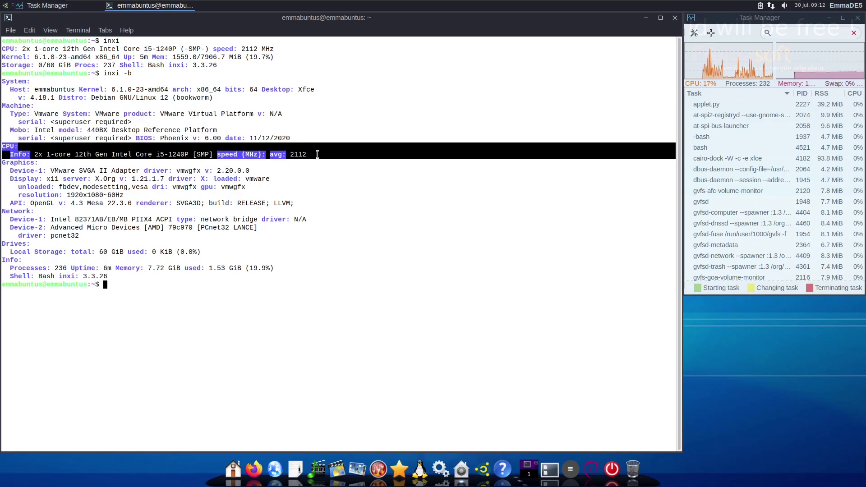
pyautogui.moveTo(4, 163); pyautogui.dragTo(302, 204)
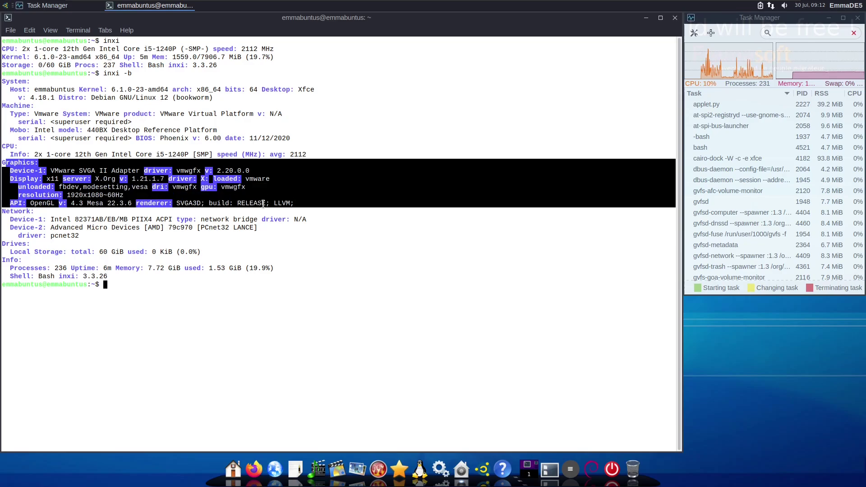
pyautogui.moveTo(2, 212); pyautogui.dragTo(130, 277)
pyautogui.click(124, 284)
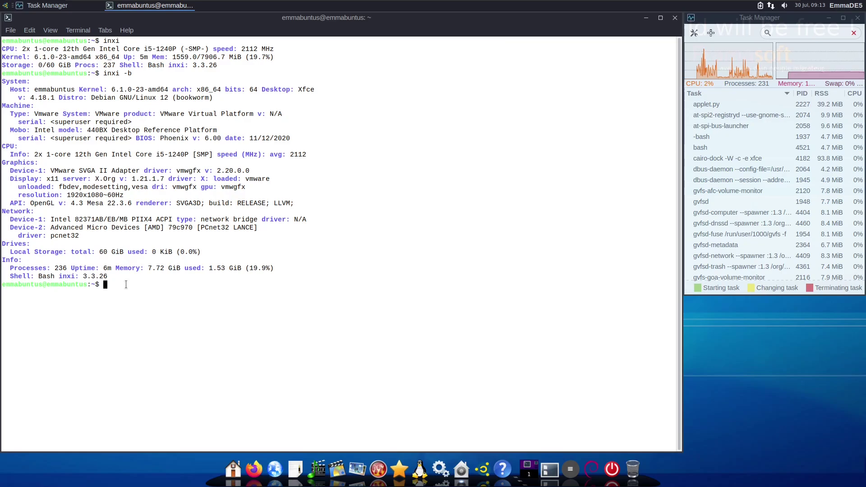
# Step: Run inxi -F in the terminal to print the full system report
pyautogui.write('inxi')
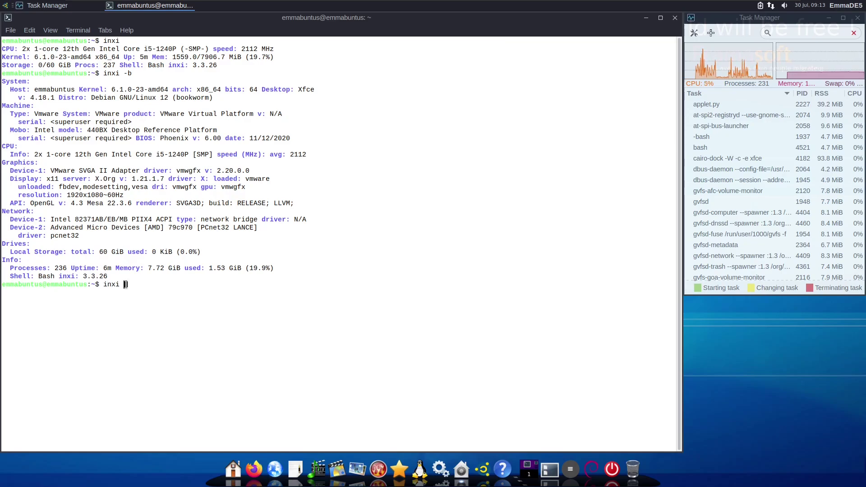
pyautogui.write(' -F')
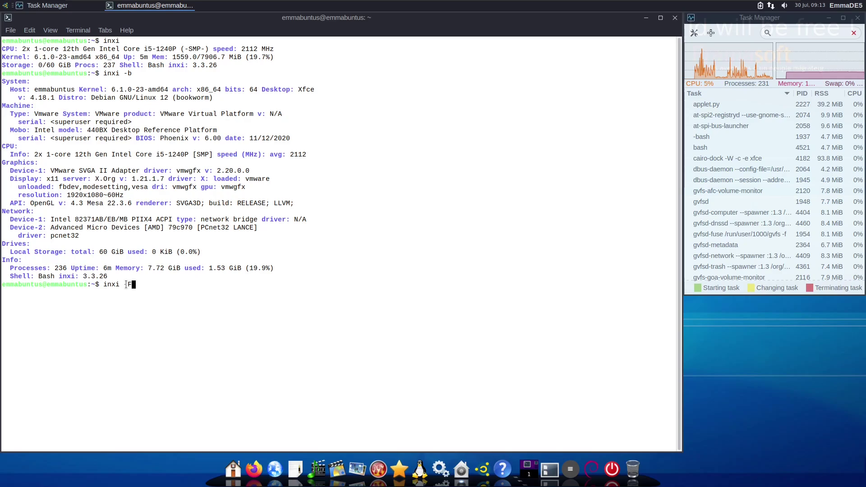
pyautogui.press('Return')
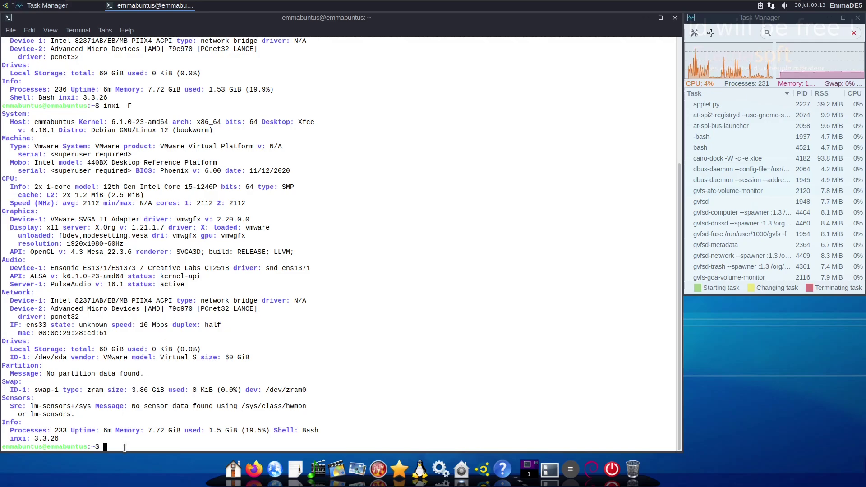
# Step: Run inxi -G in the terminal to print only the graphics information
pyautogui.write('inxi')
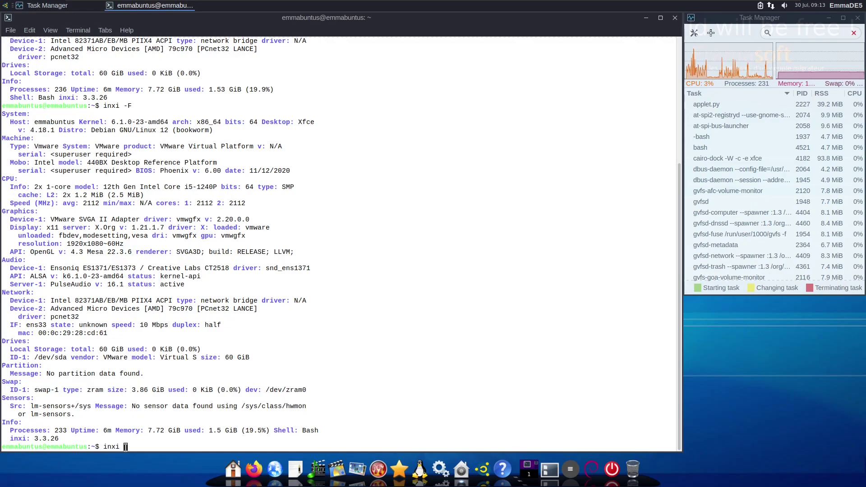
pyautogui.write(' -G')
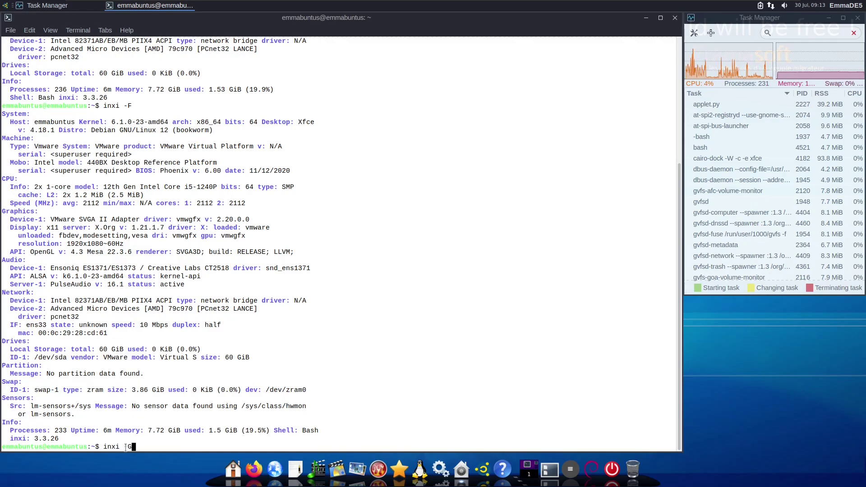
pyautogui.press('Return')
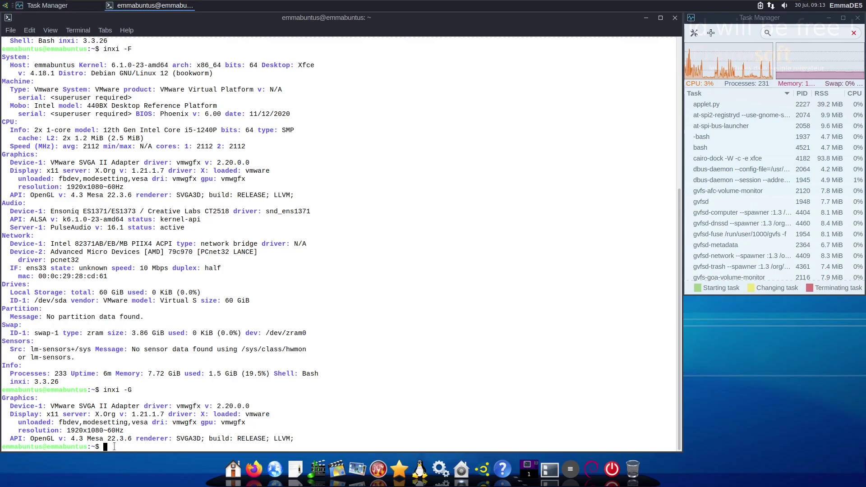
# Step: Print the distribution's release identification with the command cat /etc/issue
pyautogui.write('t ')
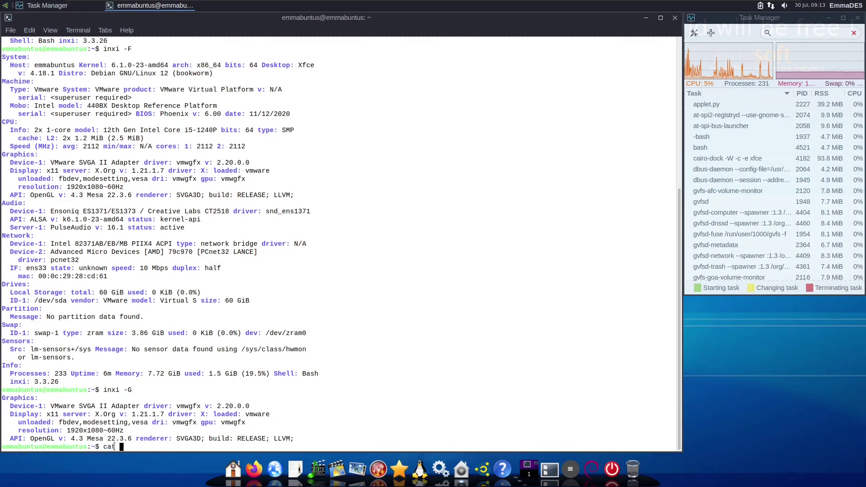
pyautogui.write('/')
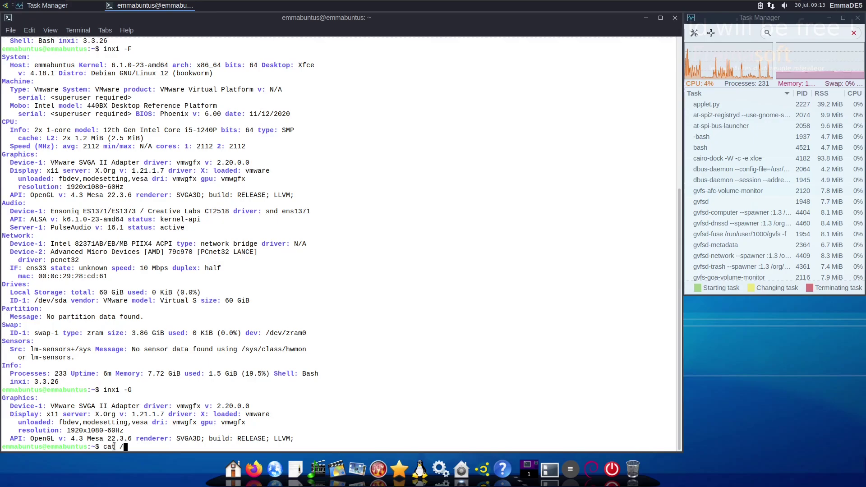
pyautogui.write('et')
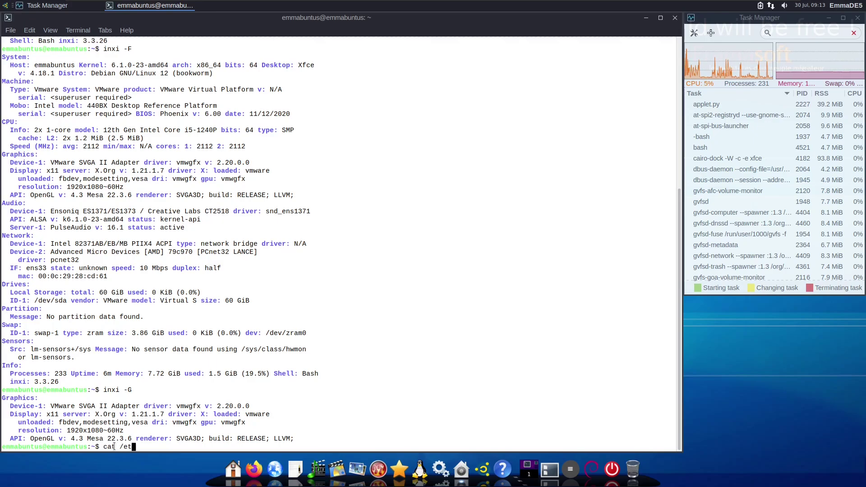
pyautogui.write('c/i')
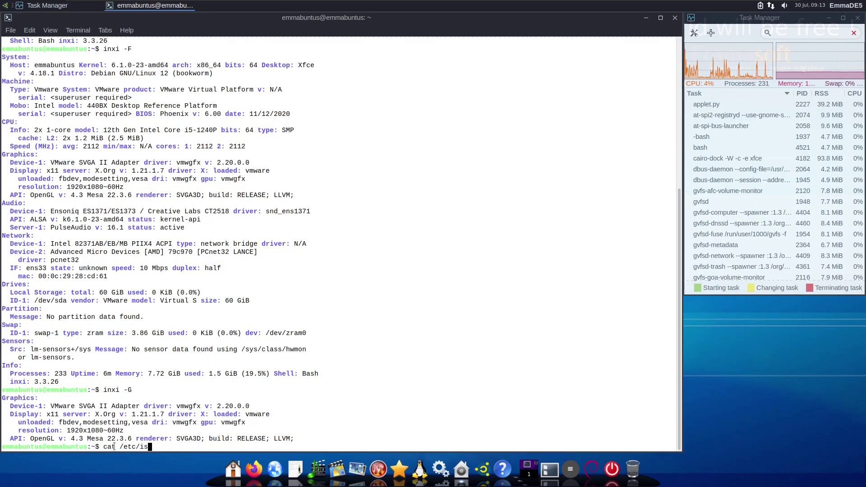
pyautogui.write('sue')
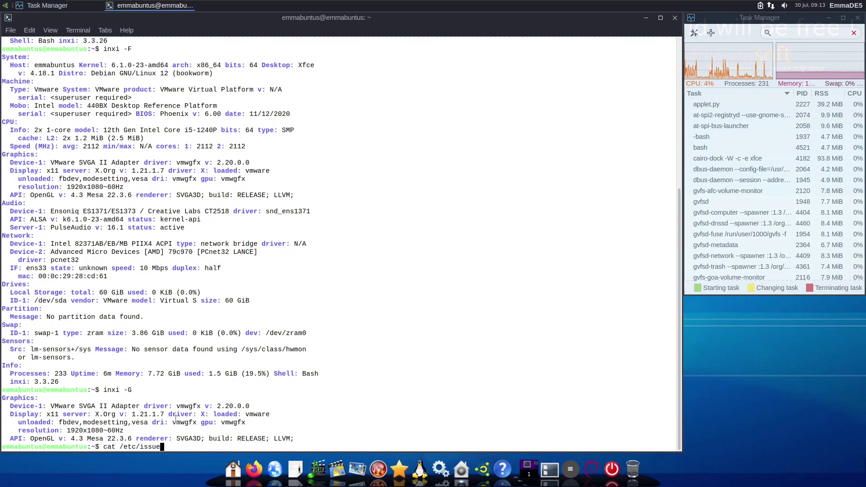
pyautogui.press('Return')
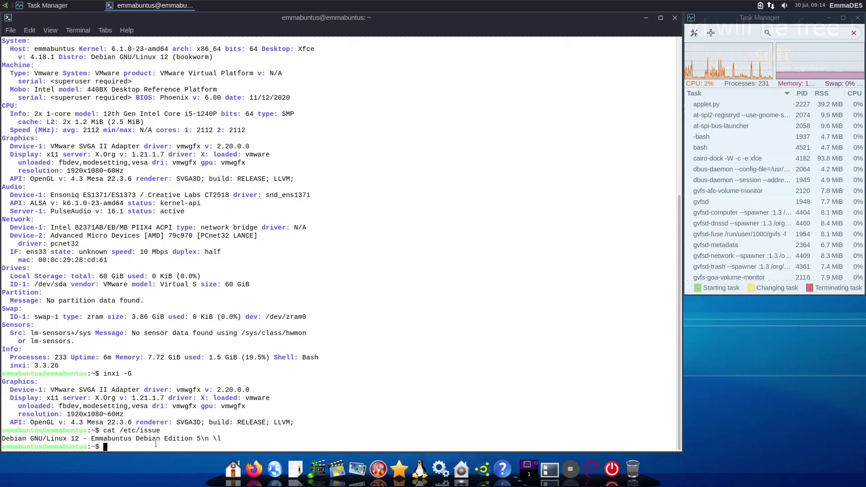
# Step: Try to run neofetch in the terminal and check the entered command's spelling
pyautogui.write('neofetch')
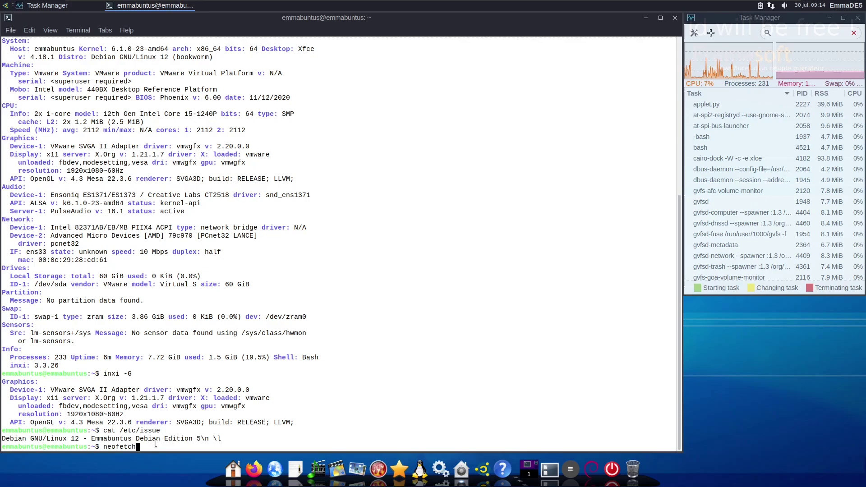
pyautogui.press('Return')
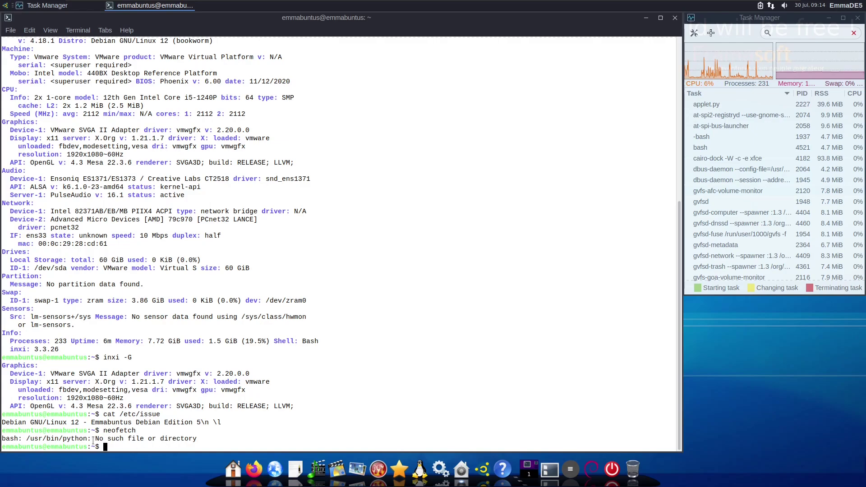
pyautogui.moveTo(138, 430); pyautogui.dragTo(103, 431)
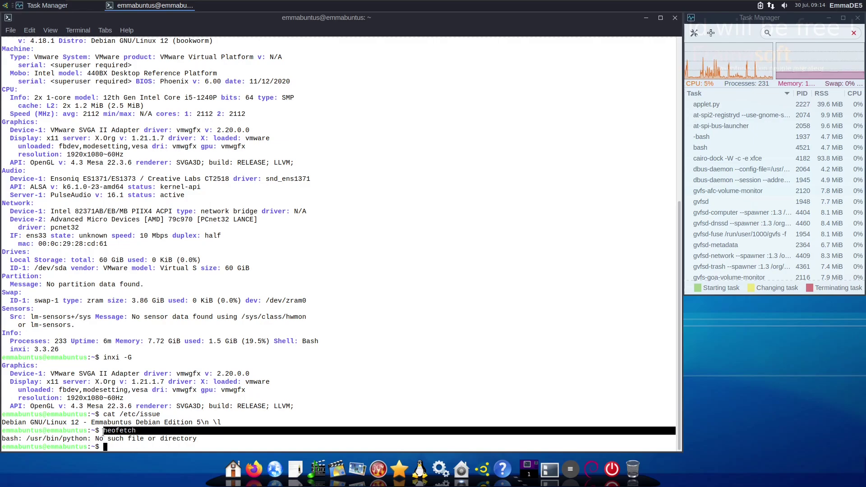
pyautogui.click(146, 448)
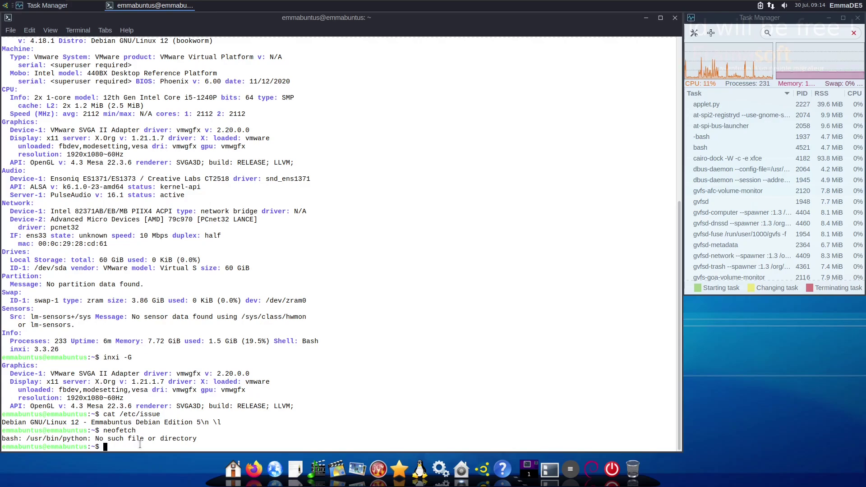
# Step: Run inxi -sv8 in the terminal to print the most detailed system report
pyautogui.write('inxi ')
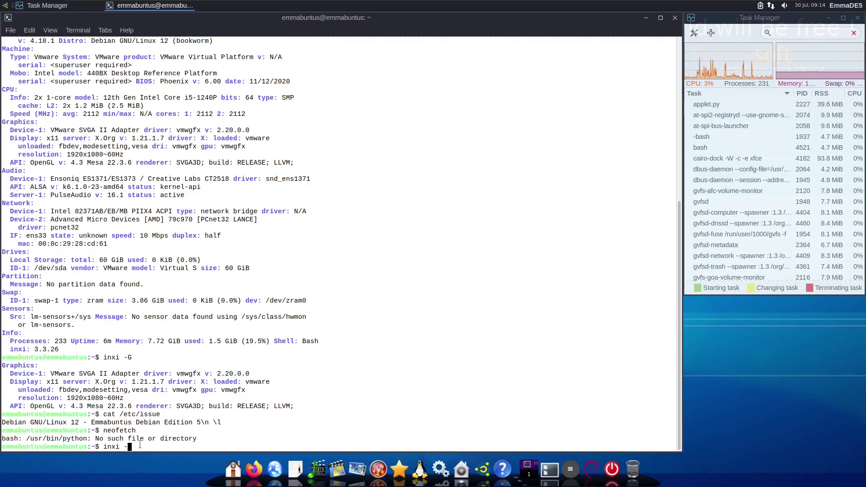
pyautogui.write('-sv8')
pyautogui.press('Return')
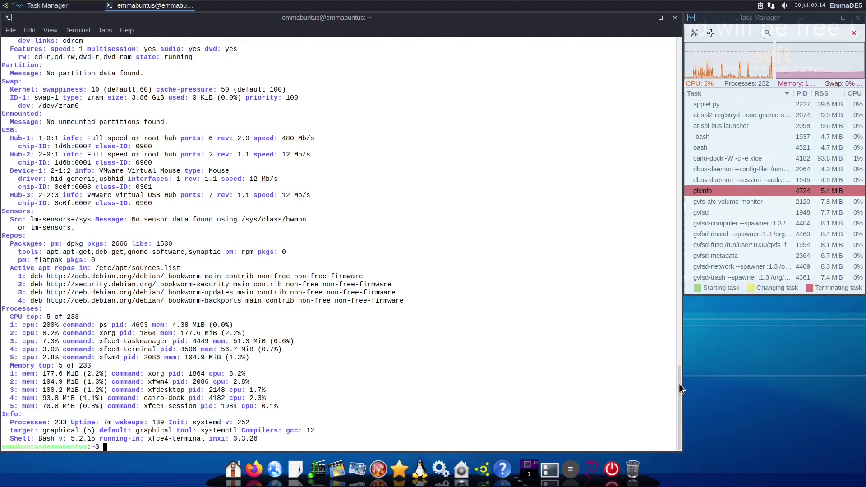
pyautogui.moveTo(679, 385)
pyautogui.mouseDown()
pyautogui.moveTo(684, 185)
pyautogui.moveTo(686, 399)
pyautogui.mouseUp()
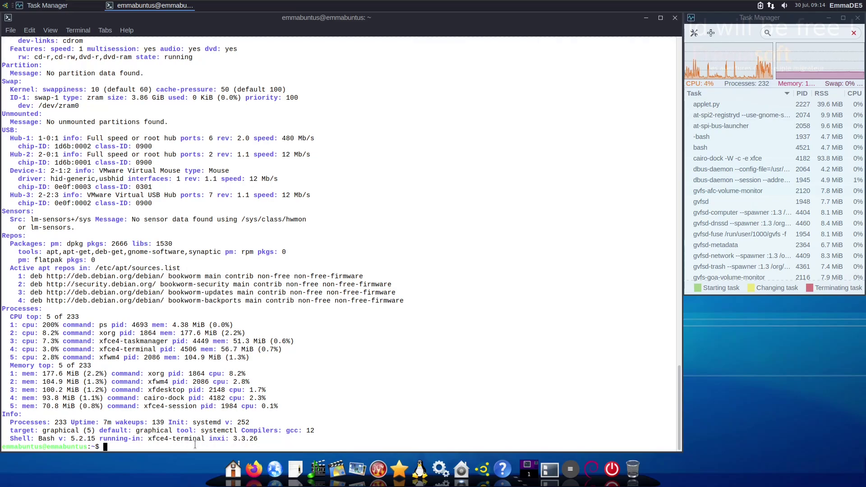
# Step: View the running processes with htop, then close the terminal window along with the running process
pyautogui.write('htop')
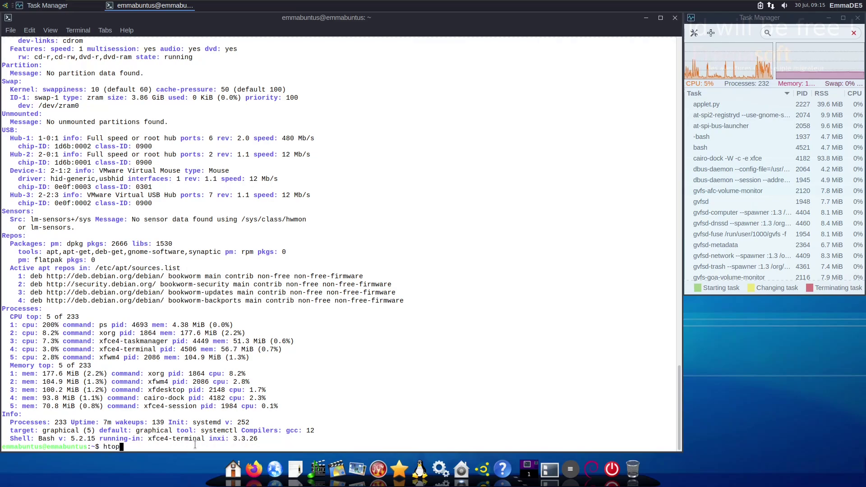
pyautogui.press('Return')
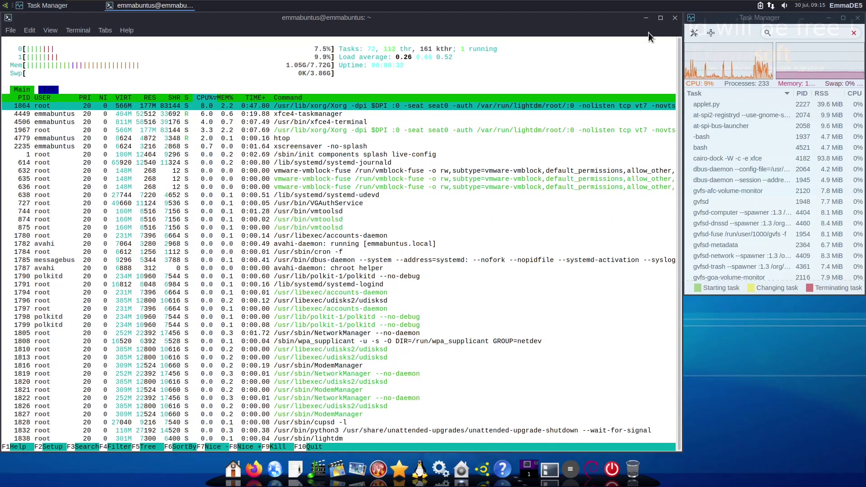
pyautogui.click(674, 18)
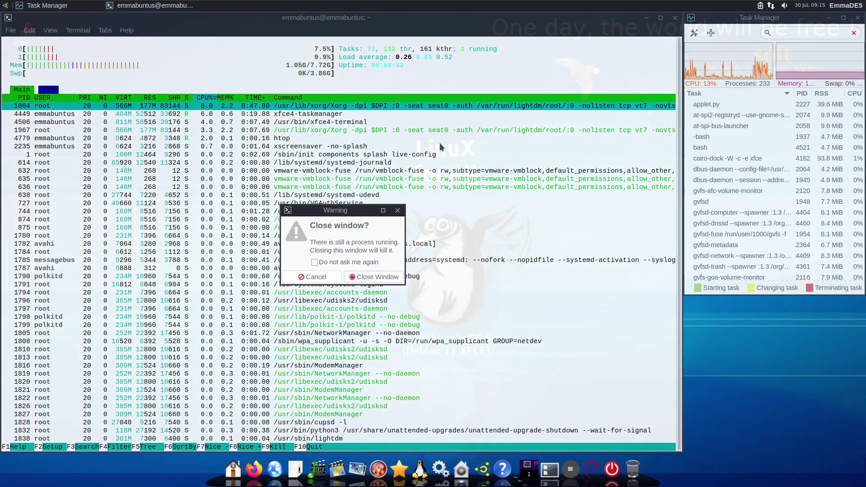
pyautogui.click(355, 280)
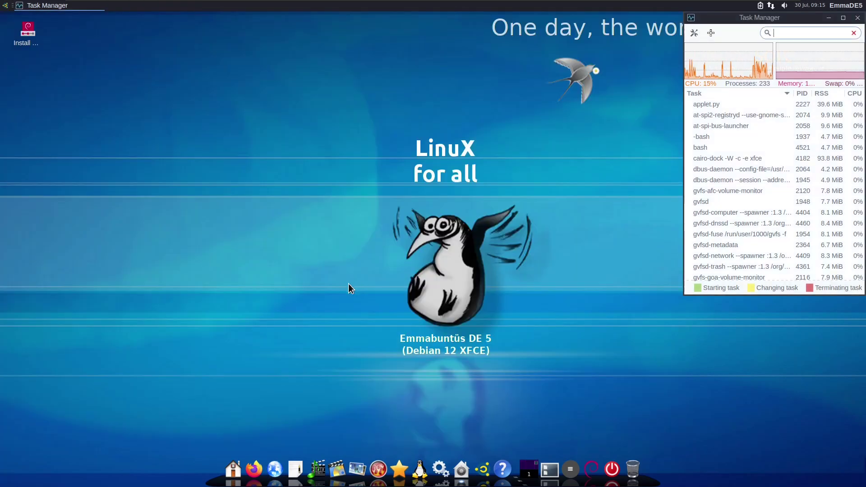
# Step: Switch to Firefox, restore its window from full size and enlarge it to fill the space beside the Task Manager
pyautogui.click(254, 469)
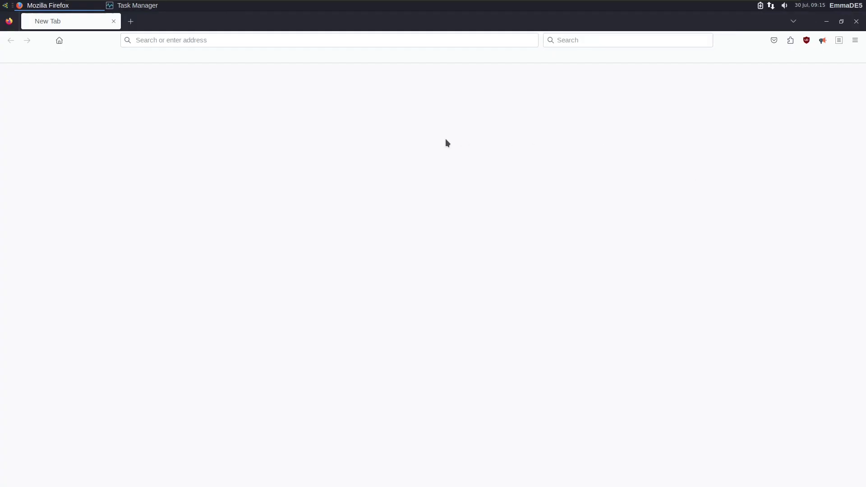
pyautogui.click(841, 21)
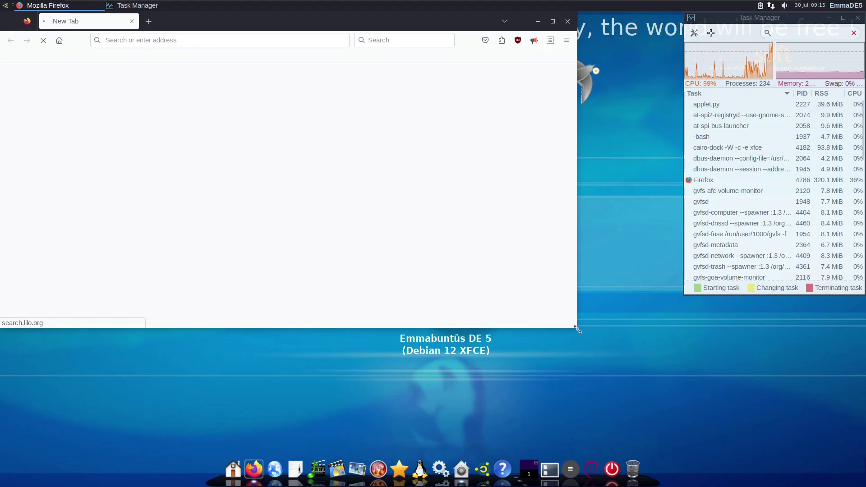
pyautogui.moveTo(577, 329); pyautogui.dragTo(676, 452)
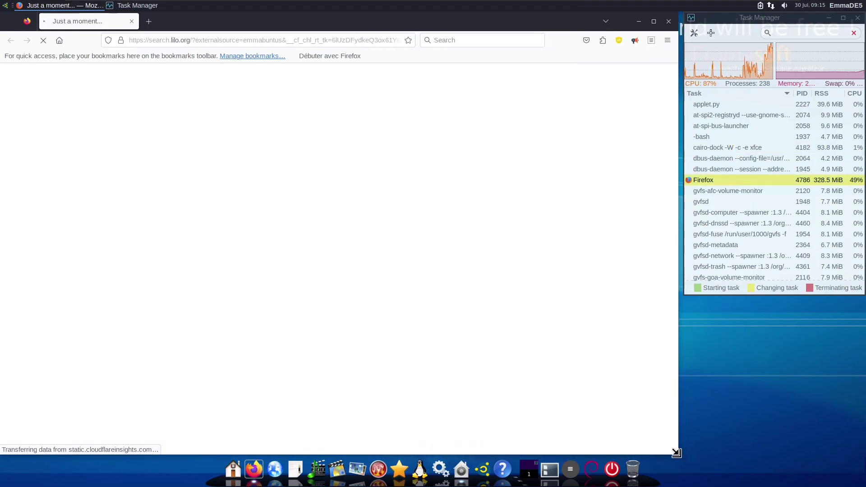
# Step: Check the browser's version in the About Firefox window and close that window
pyautogui.click(668, 40)
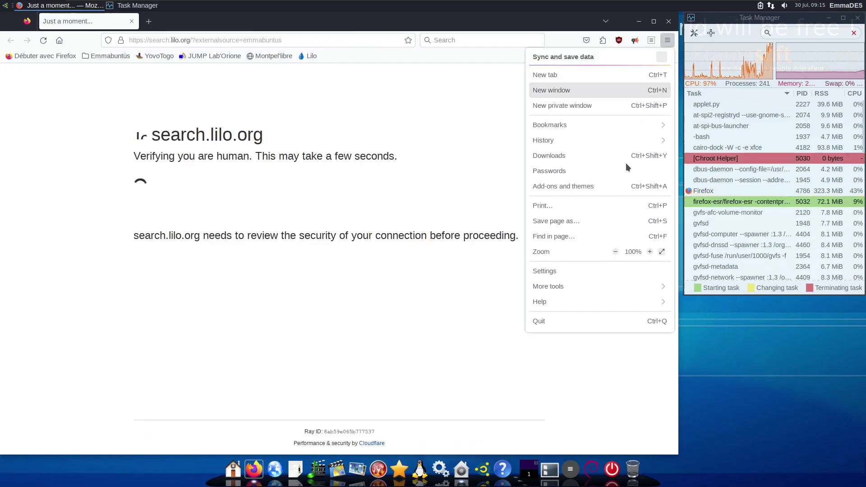
pyautogui.click(564, 303)
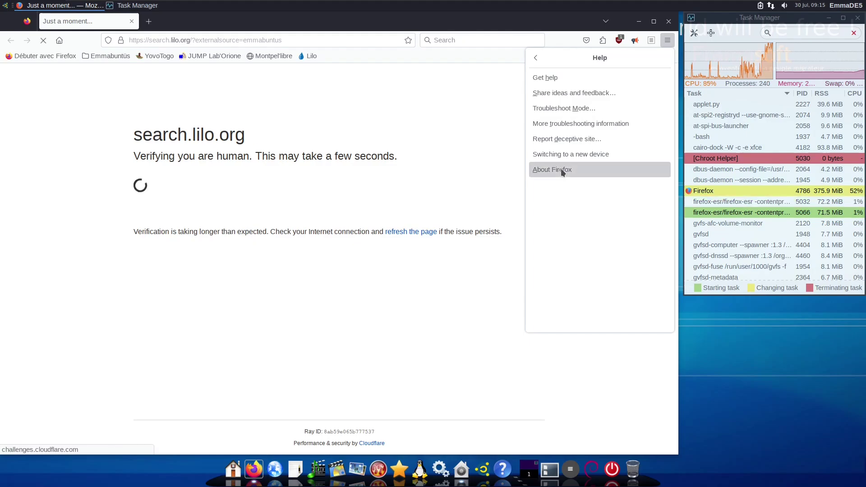
pyautogui.click(561, 169)
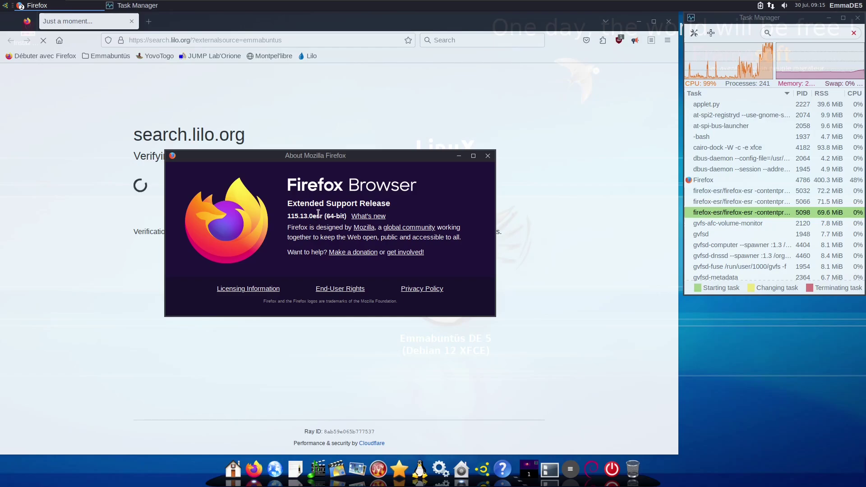
pyautogui.click(488, 156)
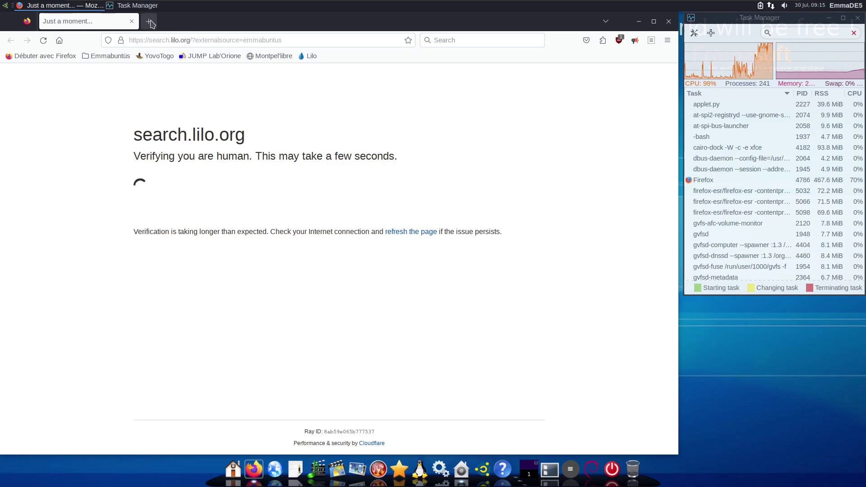
pyautogui.click(107, 56)
pyautogui.click(110, 72)
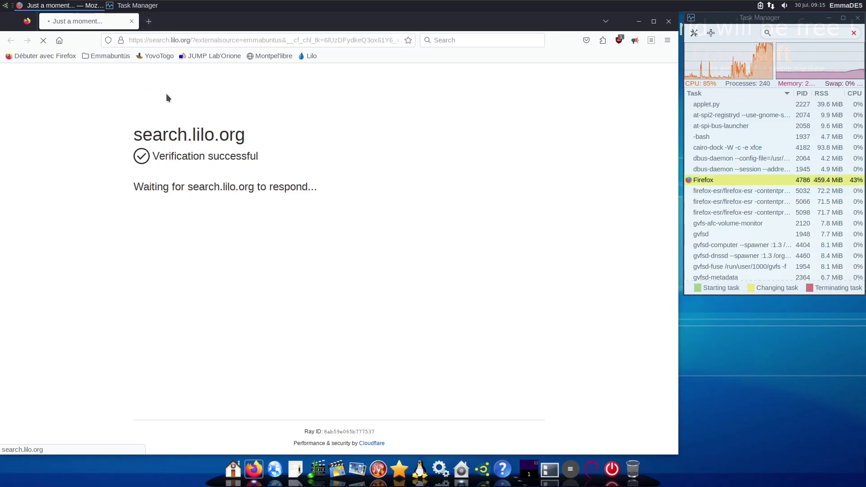
# Step: Open the Troubleshooting Information page at about:support in a new browser tab
pyautogui.click(150, 26)
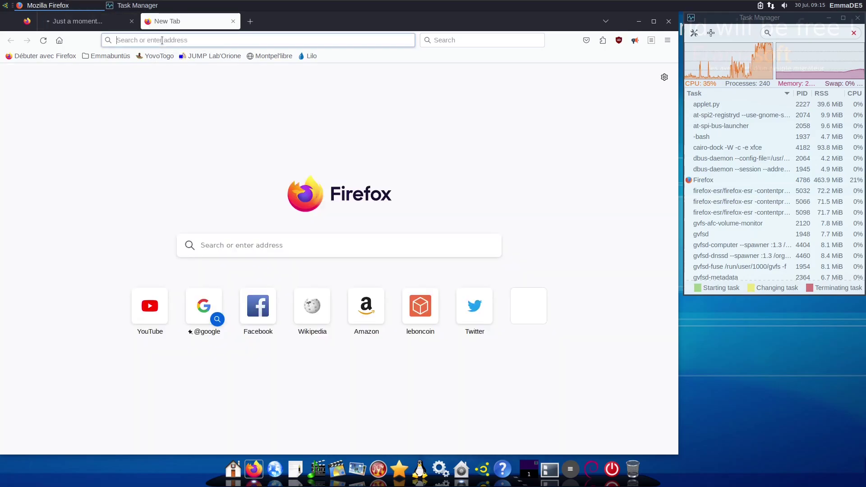
pyautogui.click(138, 40)
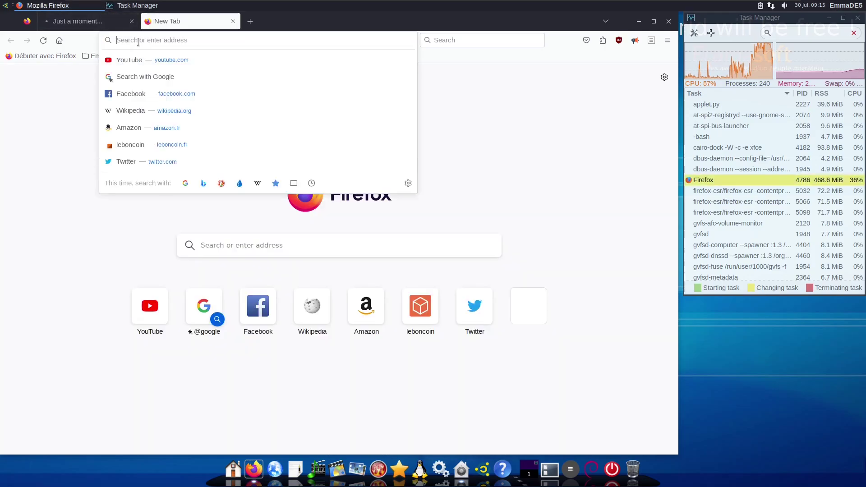
pyautogui.write('about')
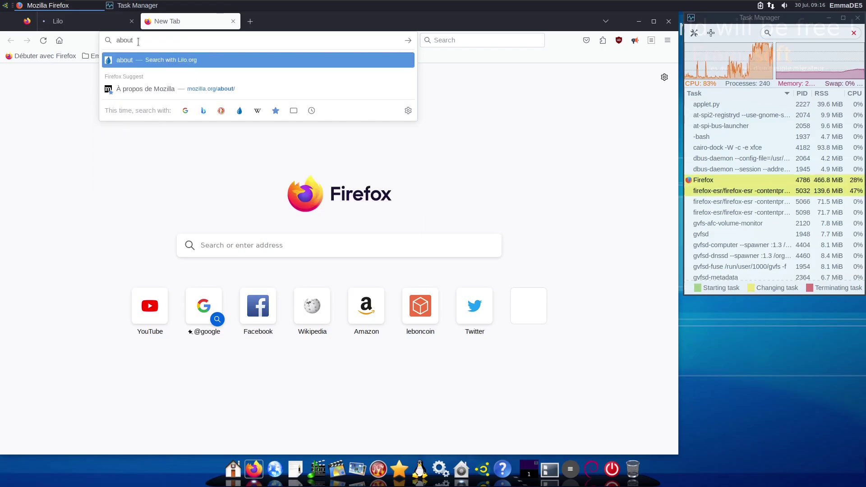
pyautogui.write(':s')
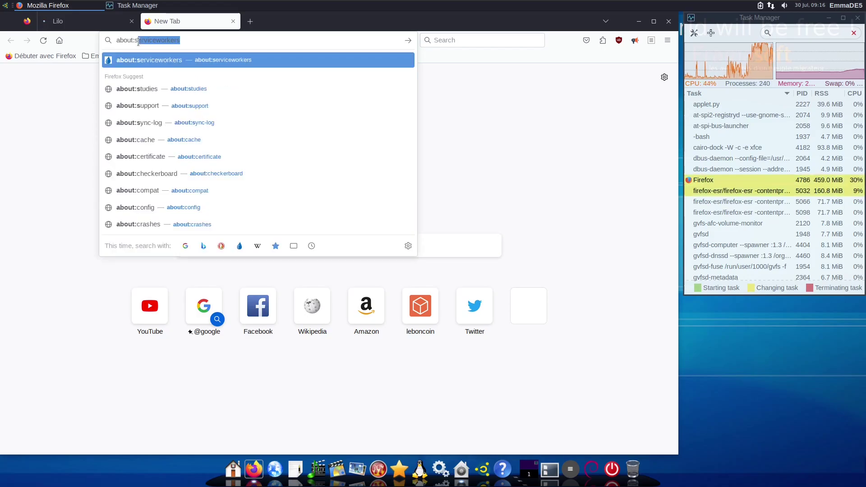
pyautogui.write('upport')
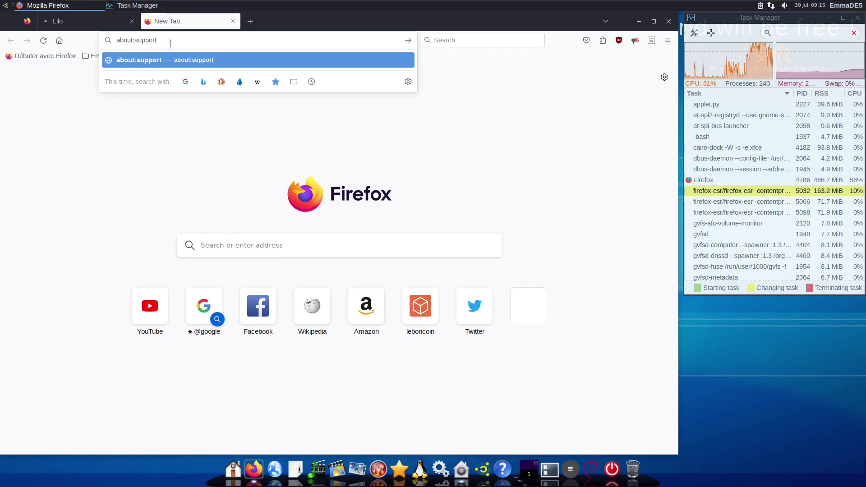
pyautogui.press('Return')
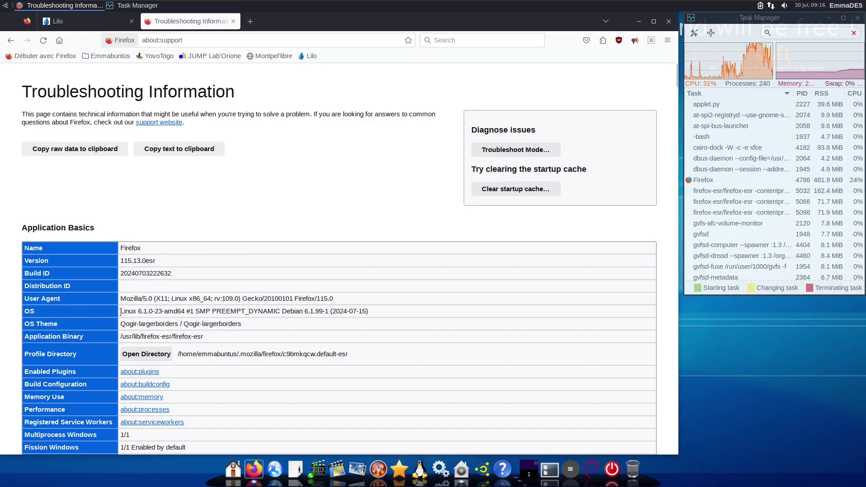
# Step: Highlight the Linux kernel version in the OS entry and review the application basics, add-ons and WebGL details
pyautogui.moveTo(121, 311); pyautogui.dragTo(190, 312)
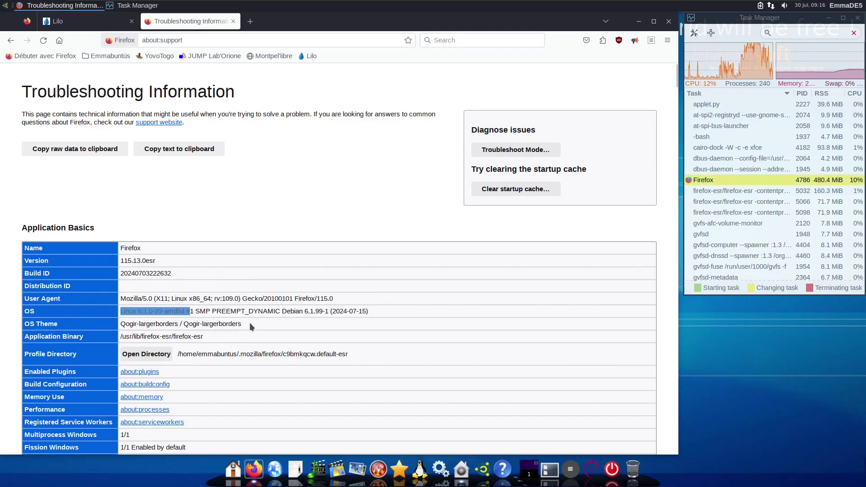
pyautogui.scroll(-8, 250, 323)
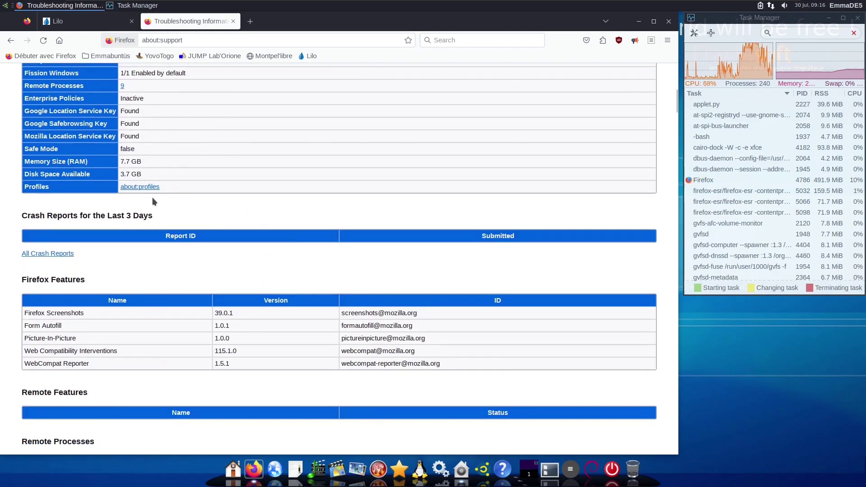
pyautogui.scroll(-8, 152, 197)
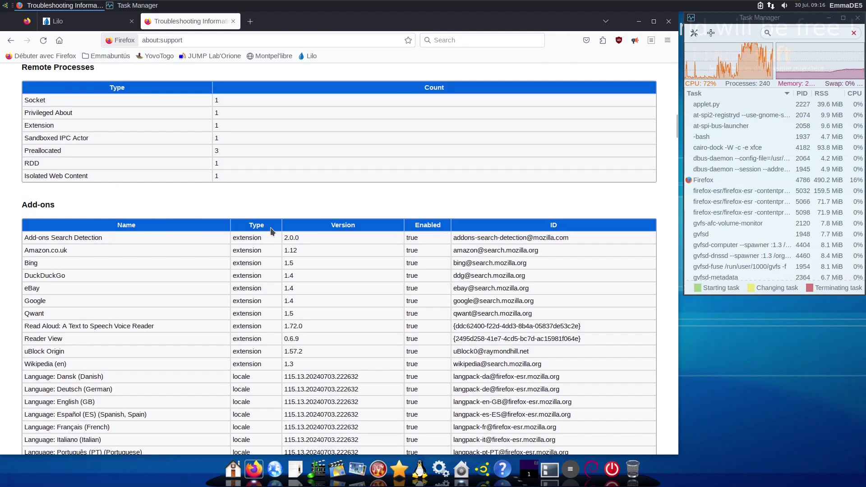
pyautogui.scroll(-8, 262, 234)
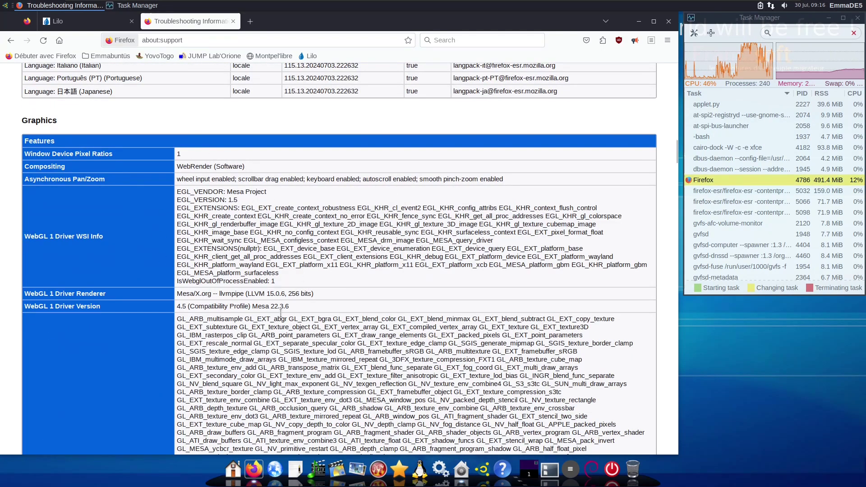
pyautogui.scroll(-13, 281, 313)
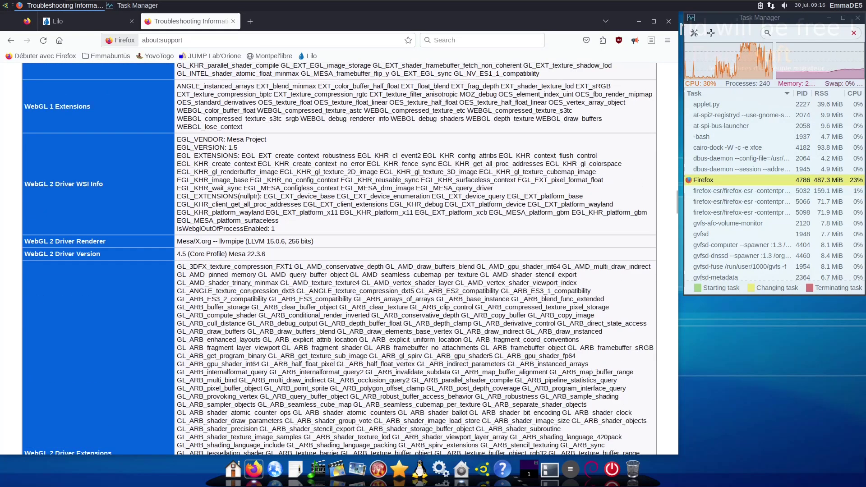
pyautogui.scroll(-8, 272, 262)
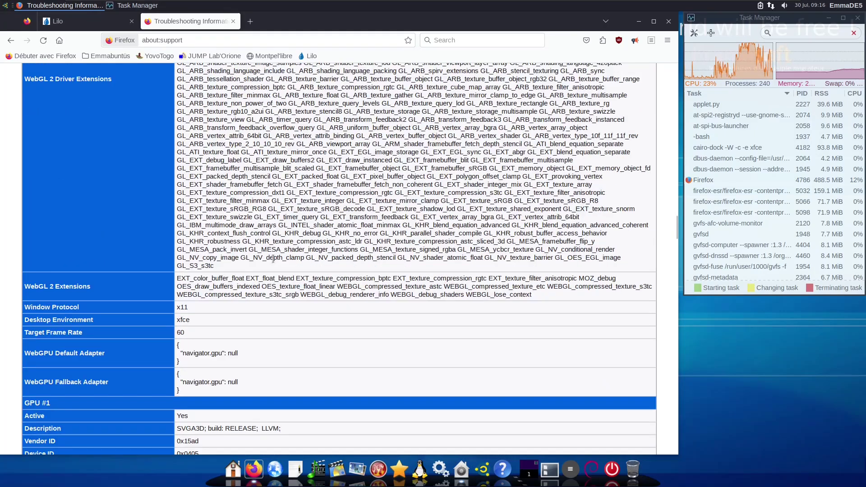
# Step: Examine the window protocol, desktop environment, Display0 and display count entries in the Graphics section
pyautogui.doubleClick(197, 307)
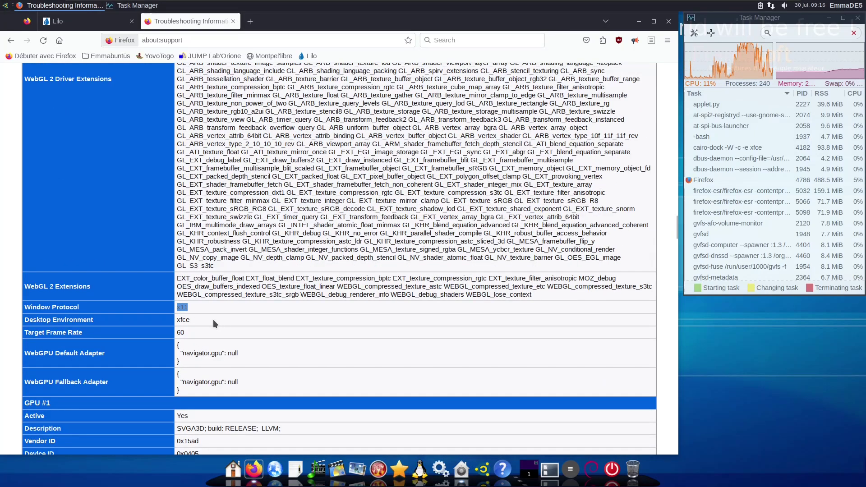
pyautogui.doubleClick(213, 319)
pyautogui.scroll(-8, 261, 350)
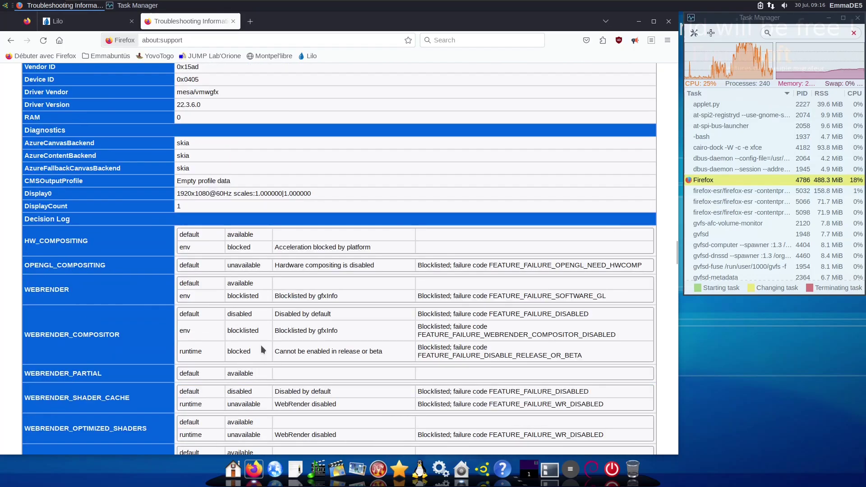
pyautogui.moveTo(315, 197); pyautogui.dragTo(228, 194)
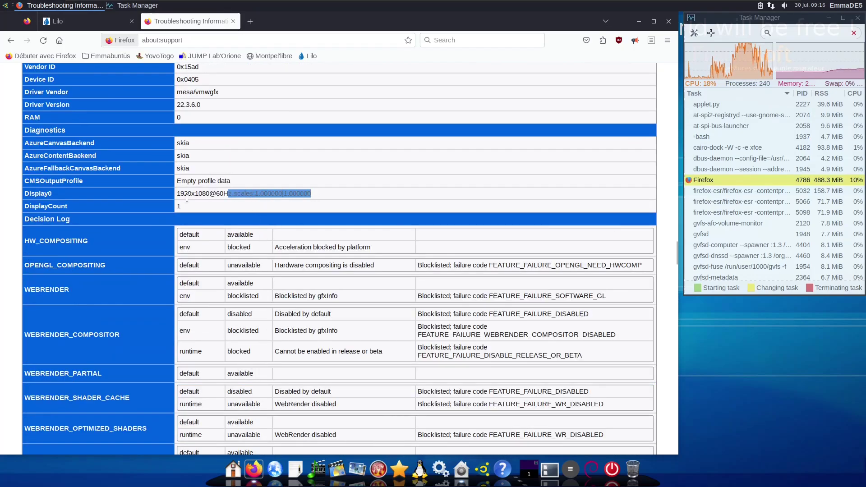
pyautogui.doubleClick(162, 207)
# Step: Read the remaining troubleshooting sections through the printing settings, then close the about:support tab
pyautogui.scroll(-20, 212, 224)
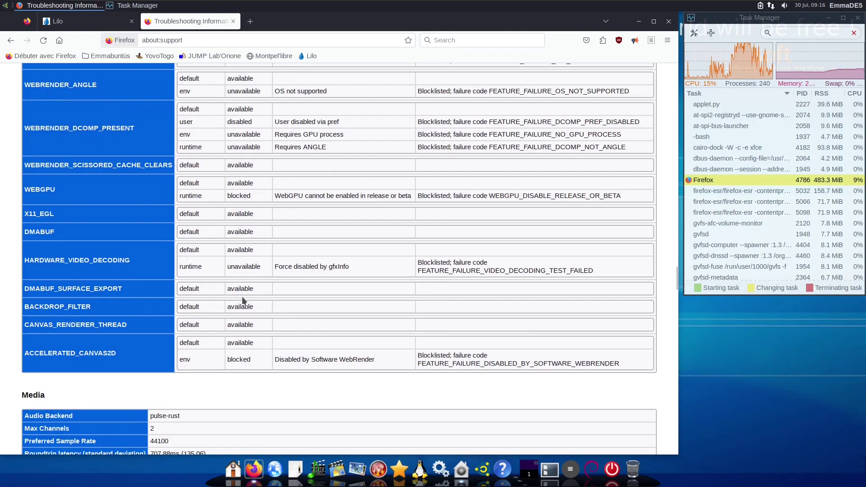
pyautogui.scroll(-20, 357, 347)
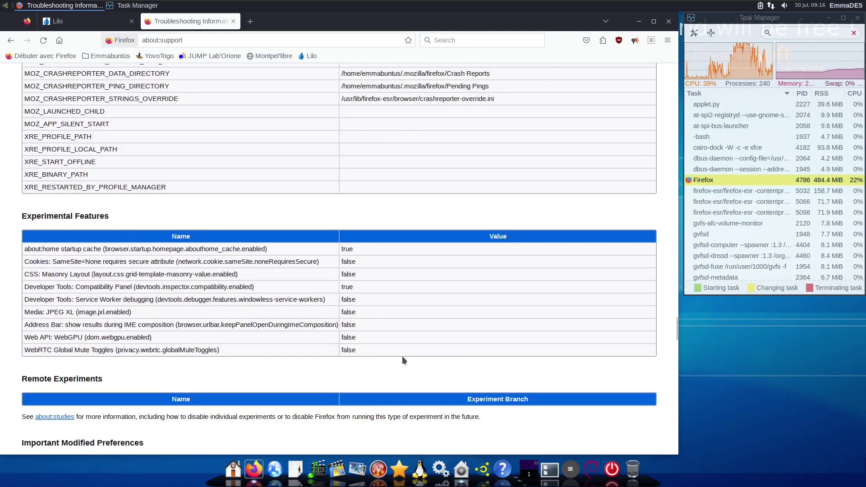
pyautogui.scroll(-12, 392, 358)
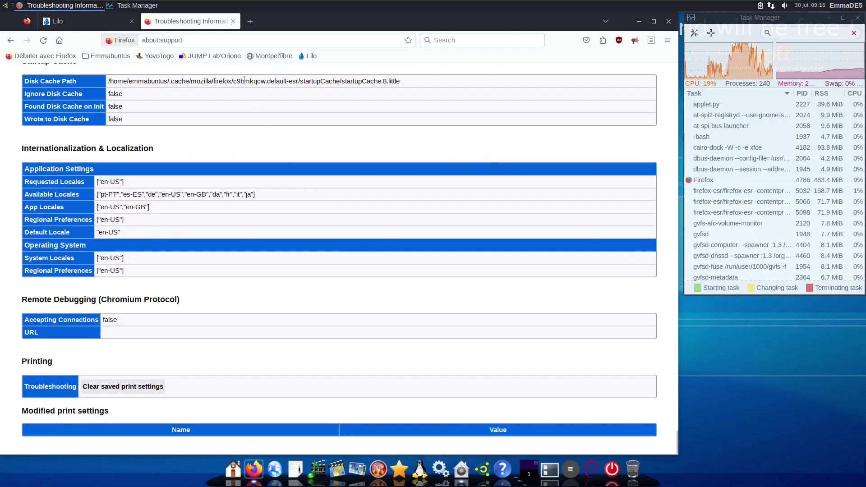
pyautogui.click(233, 22)
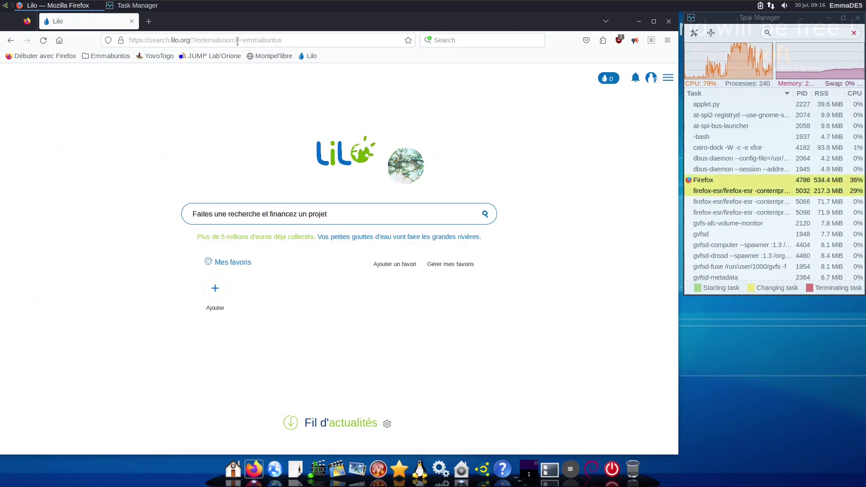
# Step: Load the emmabuntus.org home page in the current browser tab
pyautogui.click(249, 41)
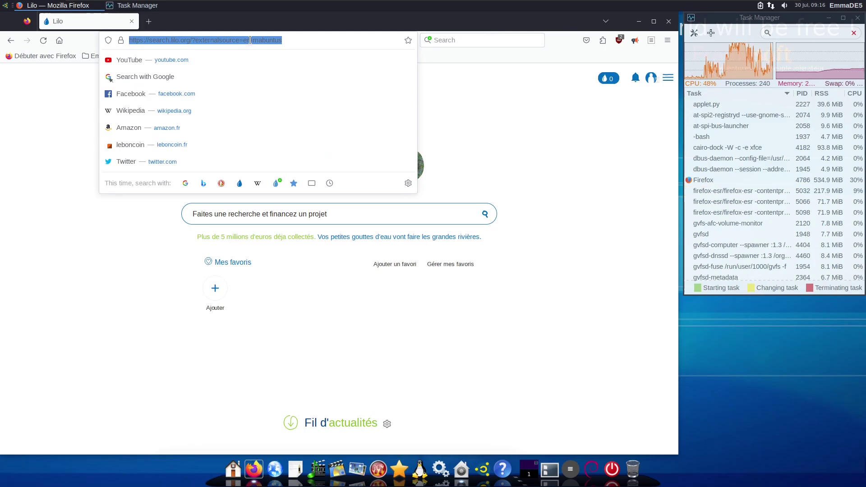
pyautogui.write('emmabuntus.org')
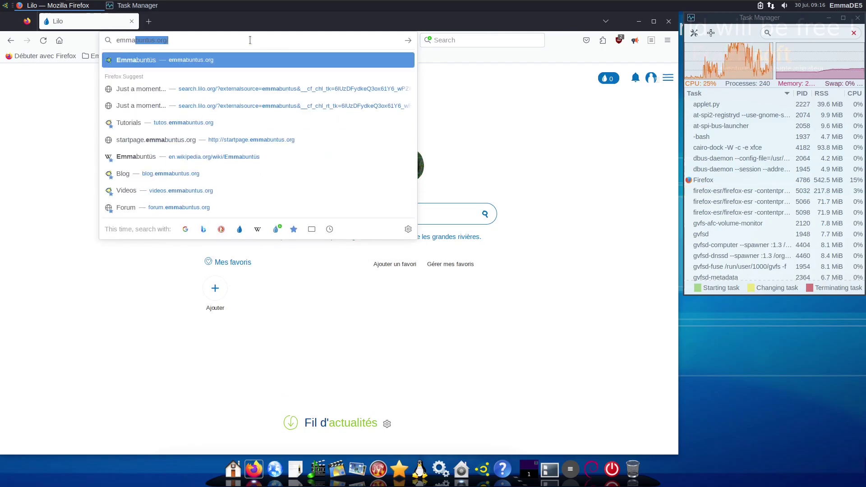
pyautogui.press('Return')
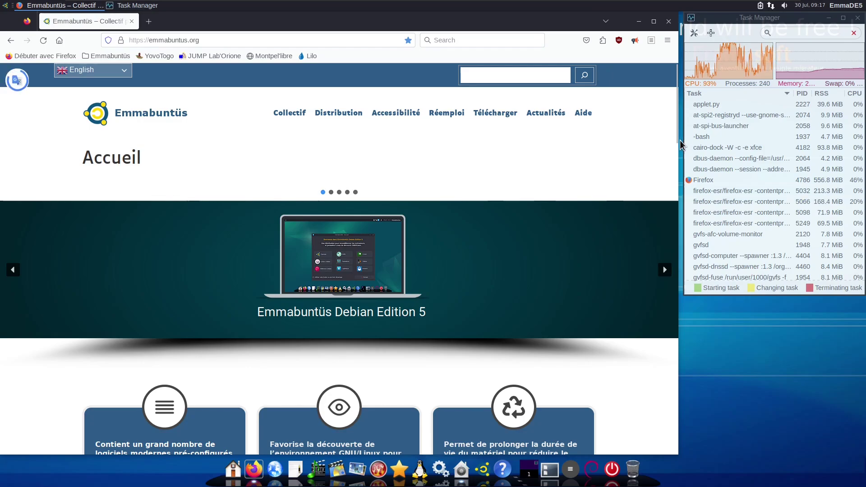
pyautogui.moveTo(677, 145); pyautogui.dragTo(679, 122)
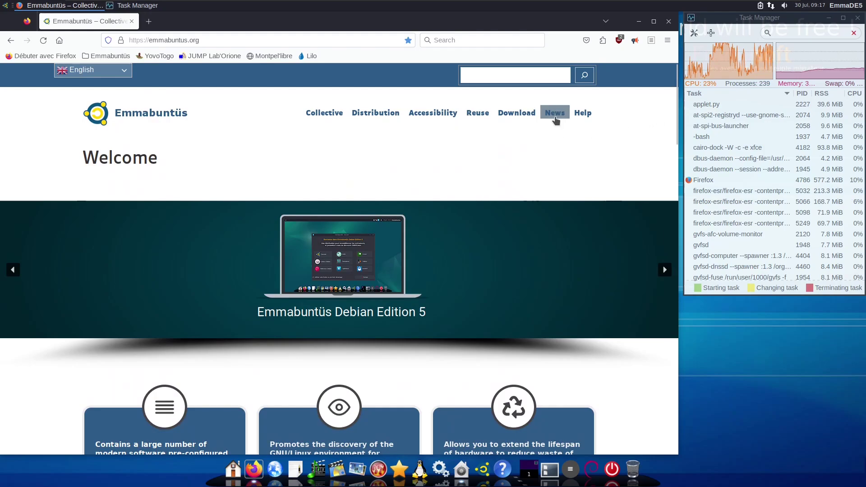
# Step: Open the July 29th, 2024 EmmaDE5 accessibility article from the site's news and read it through the list of updates
pyautogui.click(555, 120)
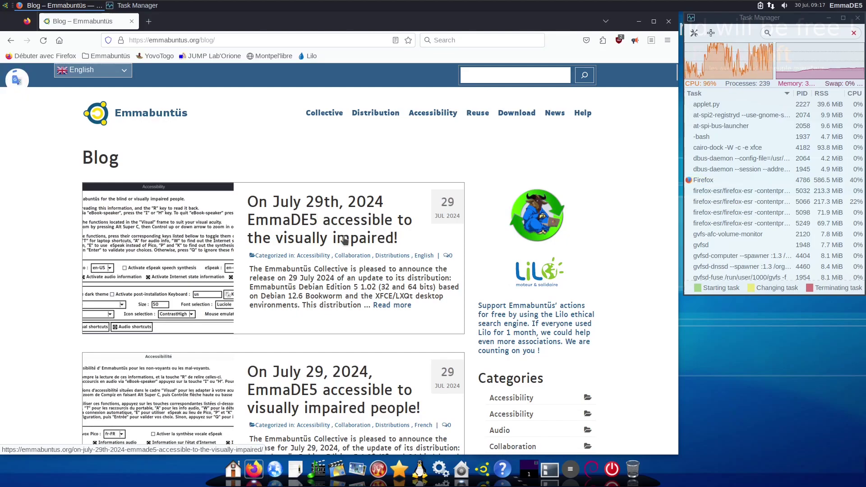
pyautogui.click(358, 236)
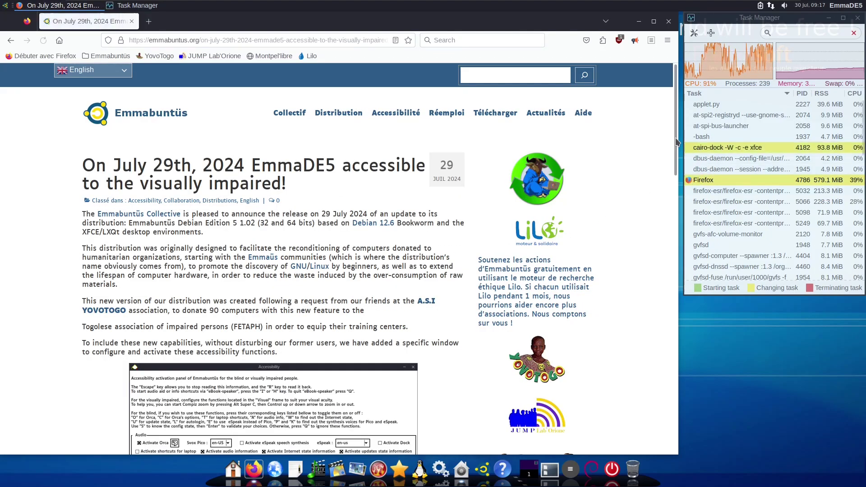
pyautogui.moveTo(676, 142); pyautogui.dragTo(674, 161)
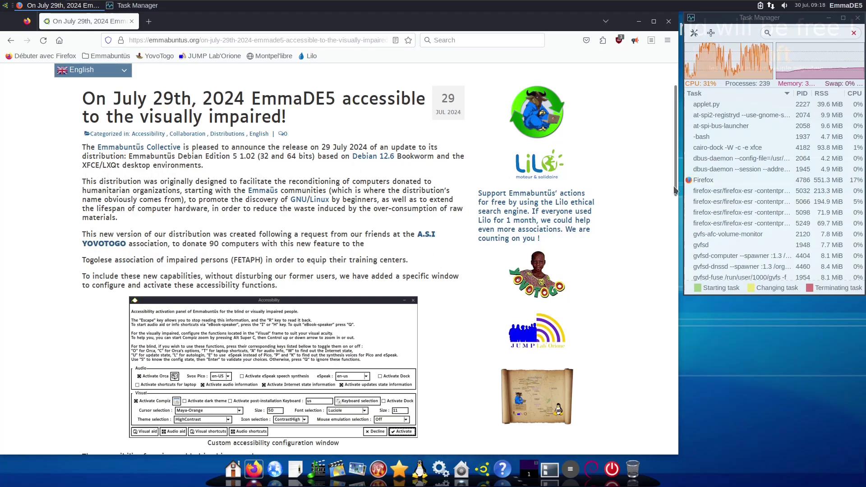
pyautogui.moveTo(676, 184); pyautogui.dragTo(676, 327)
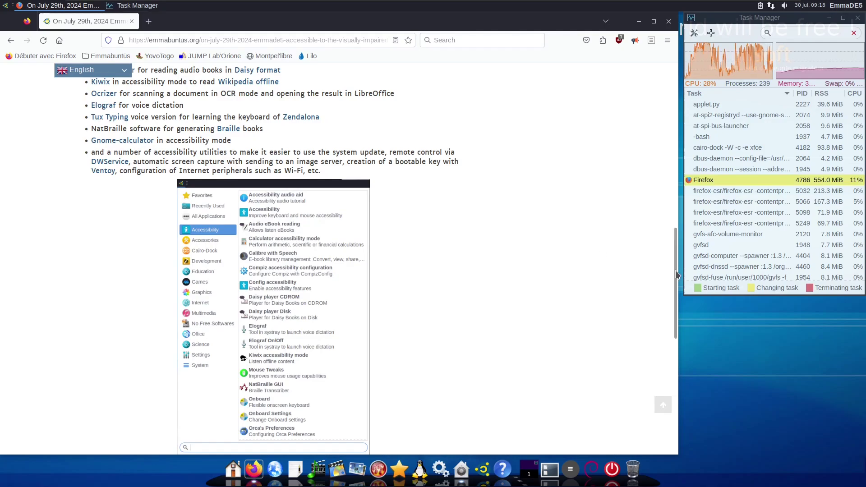
pyautogui.moveTo(676, 275); pyautogui.dragTo(671, 375)
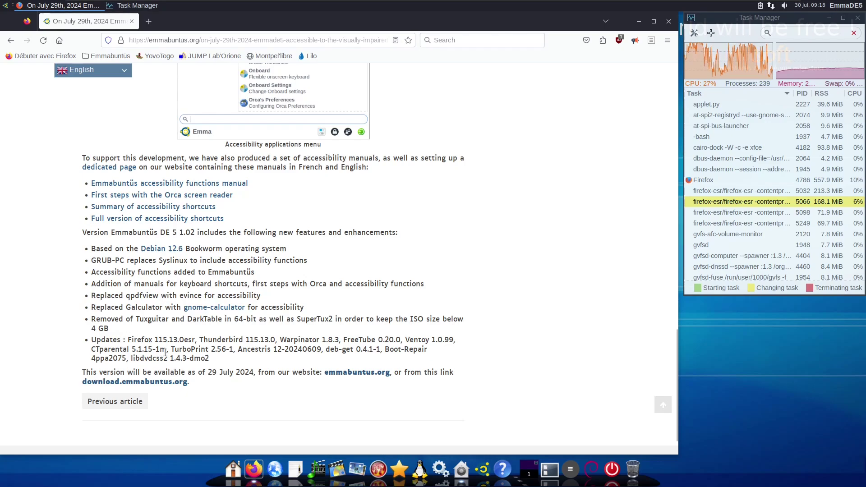
pyautogui.moveTo(124, 340); pyautogui.dragTo(368, 338)
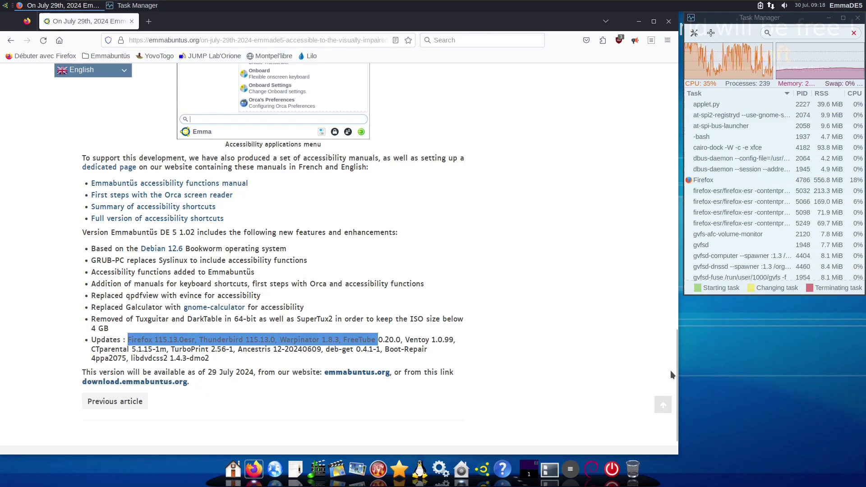
pyautogui.moveTo(677, 375); pyautogui.dragTo(624, 92)
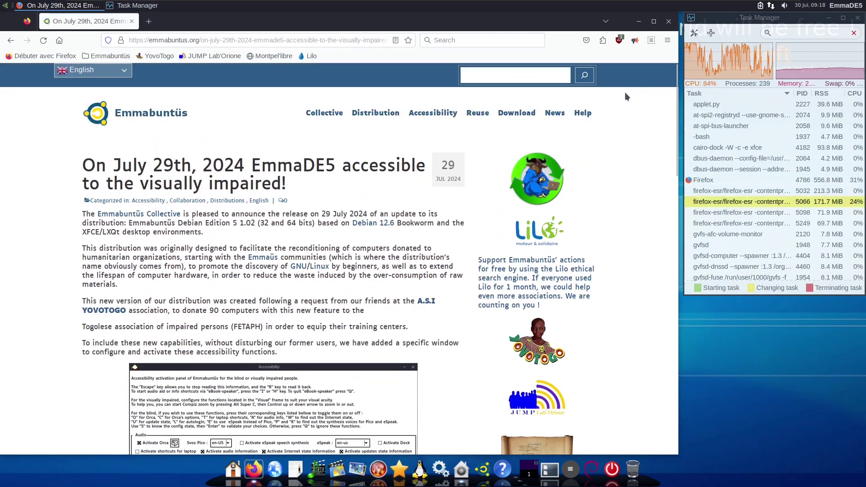
# Step: Open the distribution's download page and review the SourceForge download method and the links to the latest versions
pyautogui.moveTo(498, 116)
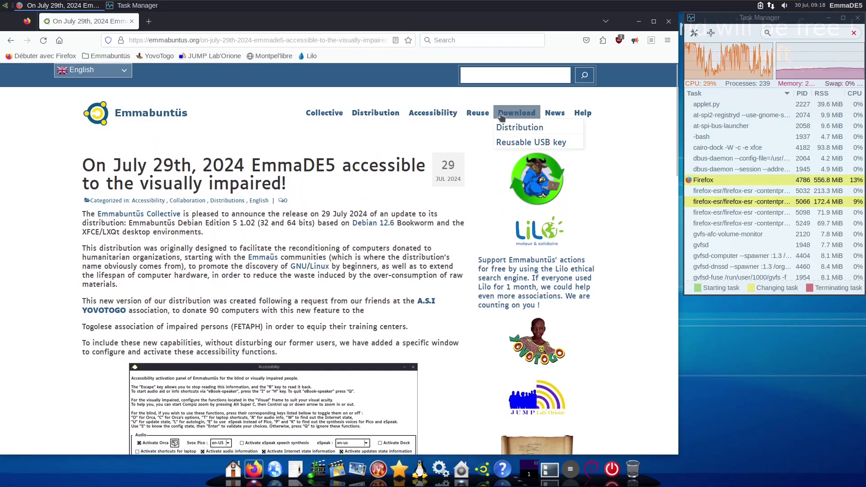
pyautogui.click(515, 128)
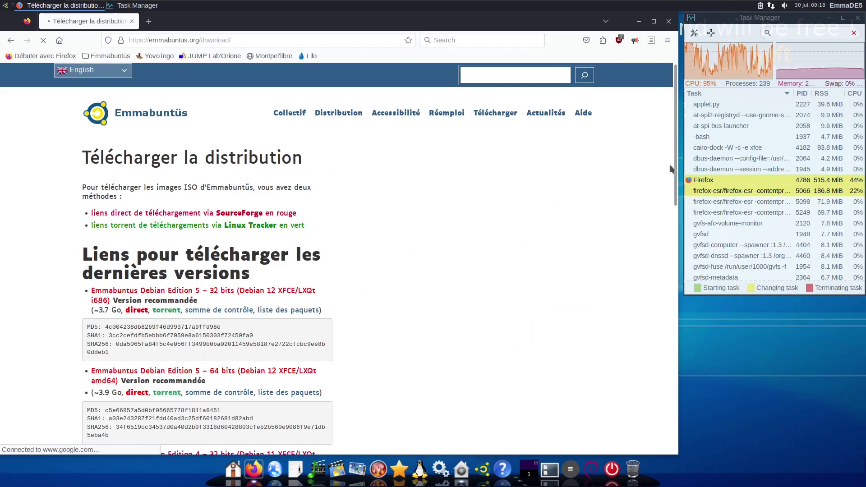
pyautogui.moveTo(677, 170)
pyautogui.mouseDown()
pyautogui.moveTo(675, 252)
pyautogui.moveTo(675, 176)
pyautogui.mouseUp()
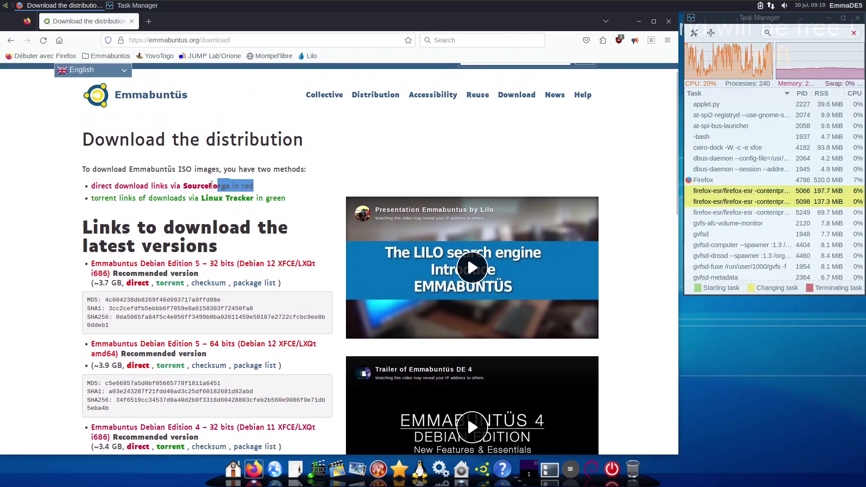
pyautogui.moveTo(212, 185); pyautogui.dragTo(182, 185)
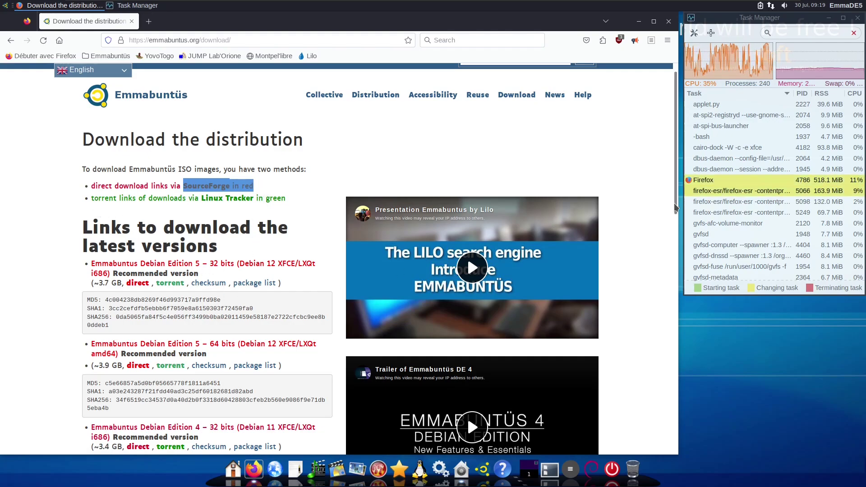
pyautogui.scroll(-2, 675, 225)
pyautogui.scroll(-2, 675, 226)
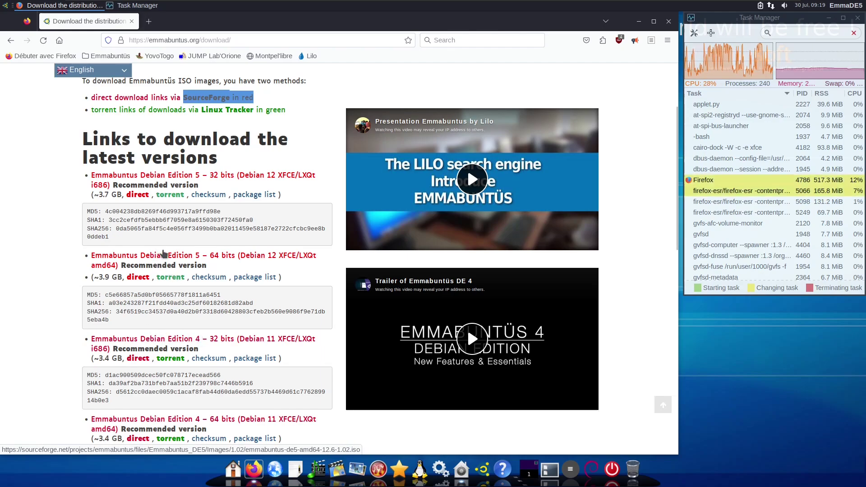
# Step: Follow the Emmabuntus Debian Edition 5 64-bit link, cancel its ISO download, and load sourceforge.net/projects/emmabuntus/files/ instead
pyautogui.click(164, 255)
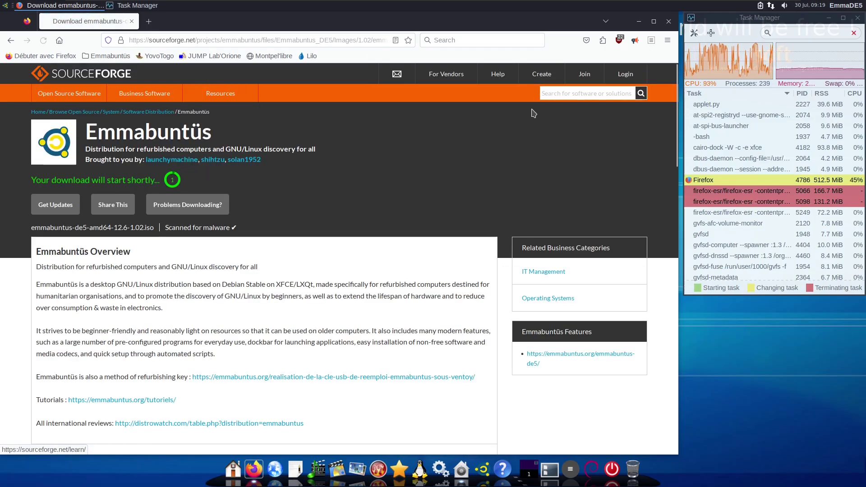
pyautogui.click(555, 98)
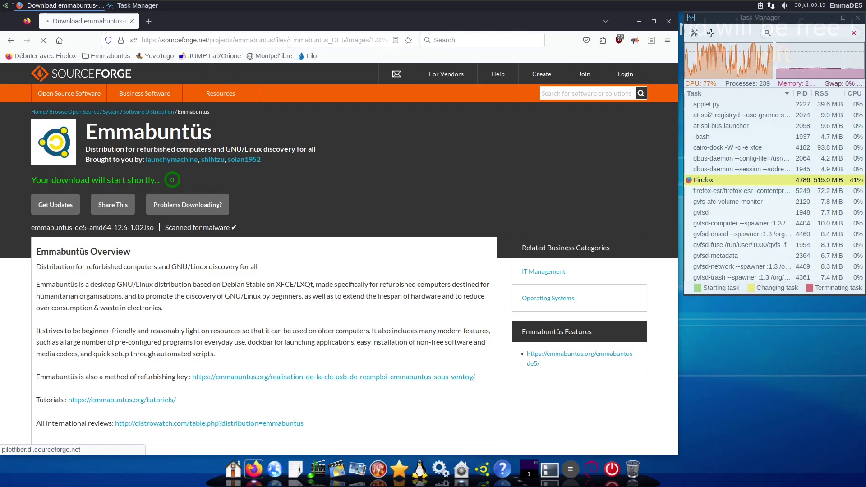
pyautogui.click(244, 40)
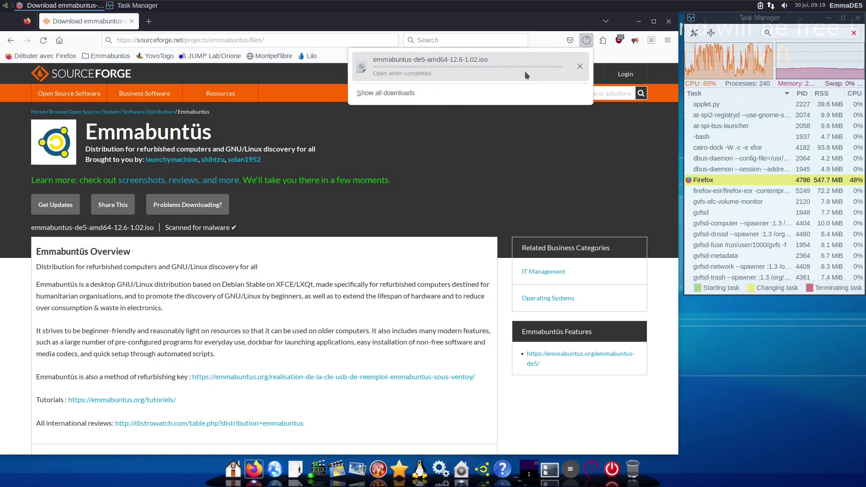
pyautogui.click(577, 69)
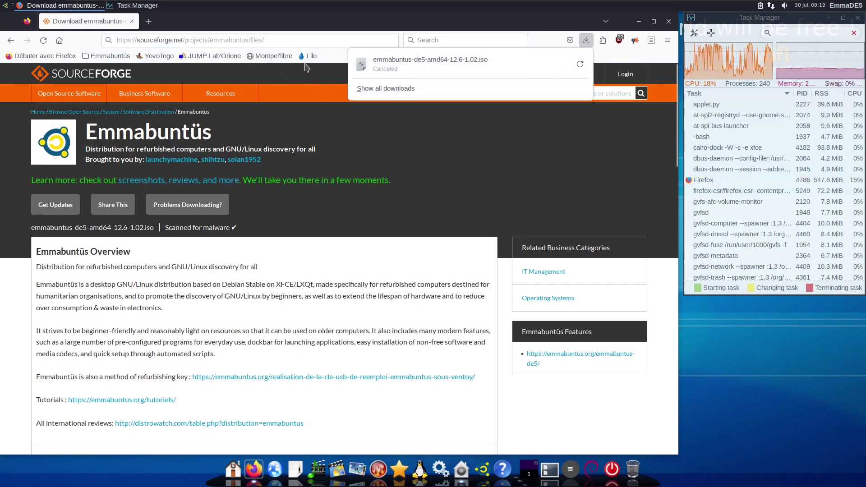
pyautogui.click(302, 38)
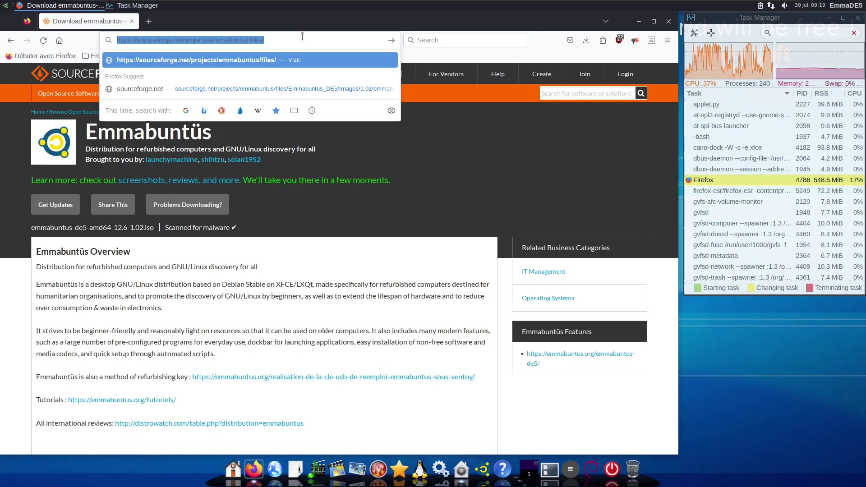
pyautogui.press('Return')
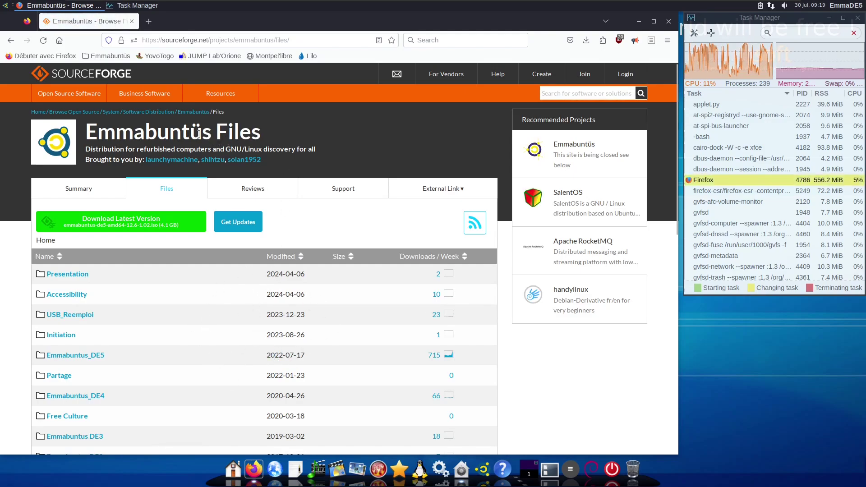
# Step: Copy the project name "Emmabuntüs", search for it from the SourceForge home page, and open the Emmabuntüs project's files
pyautogui.moveTo(210, 135); pyautogui.dragTo(85, 136)
pyautogui.rightClick(103, 136)
pyautogui.click(103, 137)
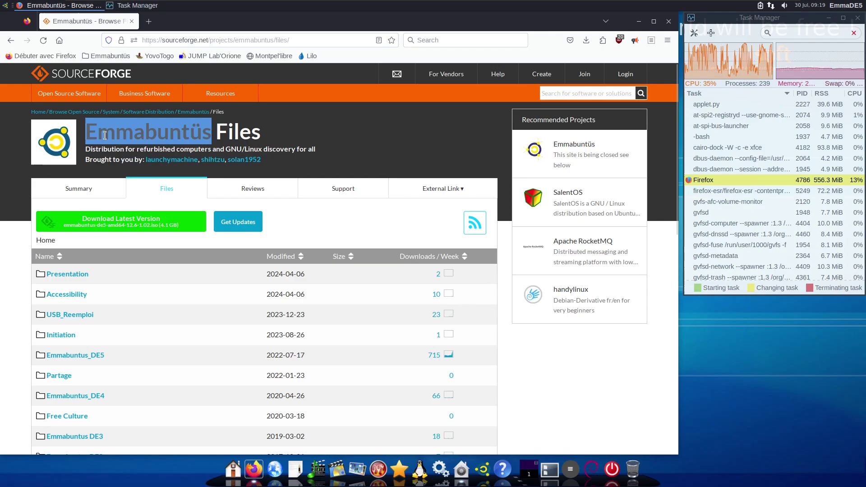
pyautogui.click(118, 78)
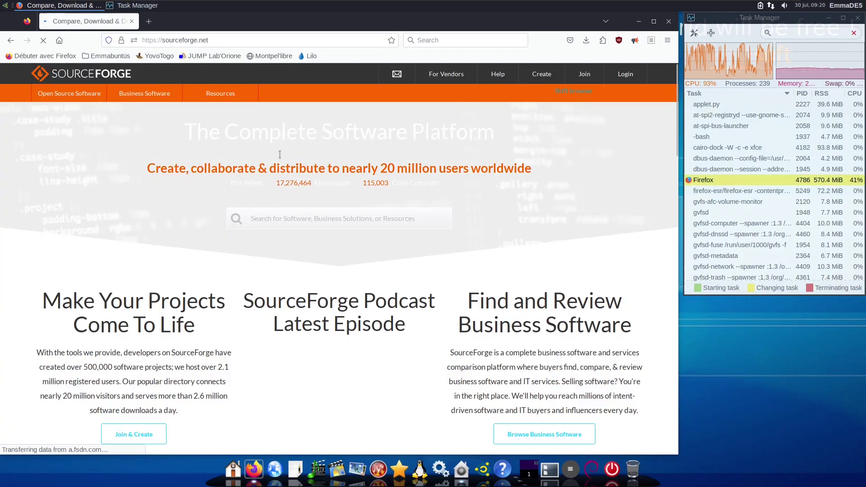
pyautogui.rightClick(319, 218)
pyautogui.click(341, 274)
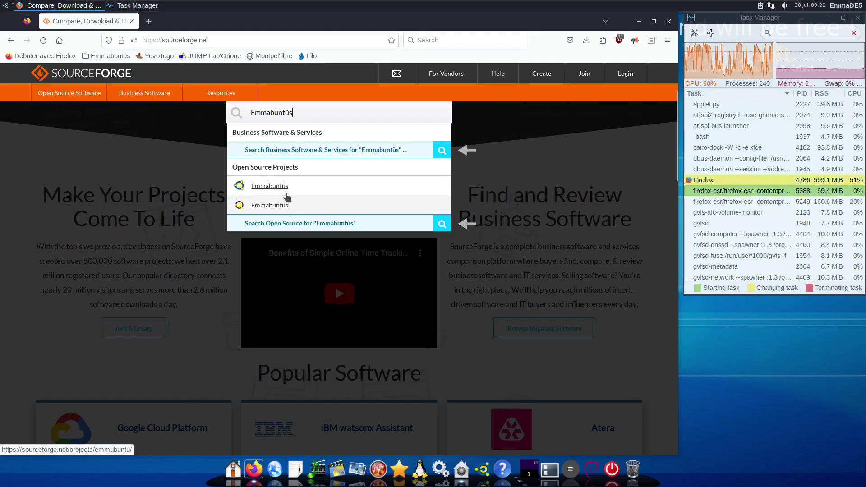
pyautogui.click(286, 197)
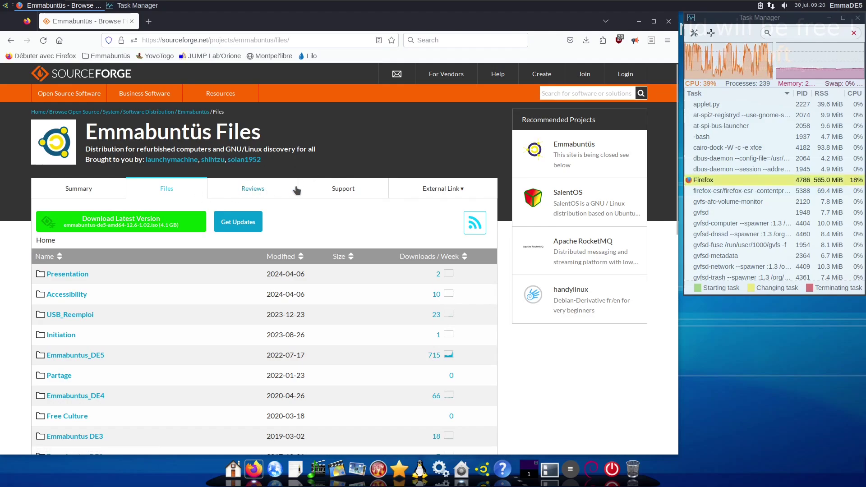
# Step: Close the browser and launch the Install Debian desktop shortcut, choosing the Classic installation mode
pyautogui.click(667, 21)
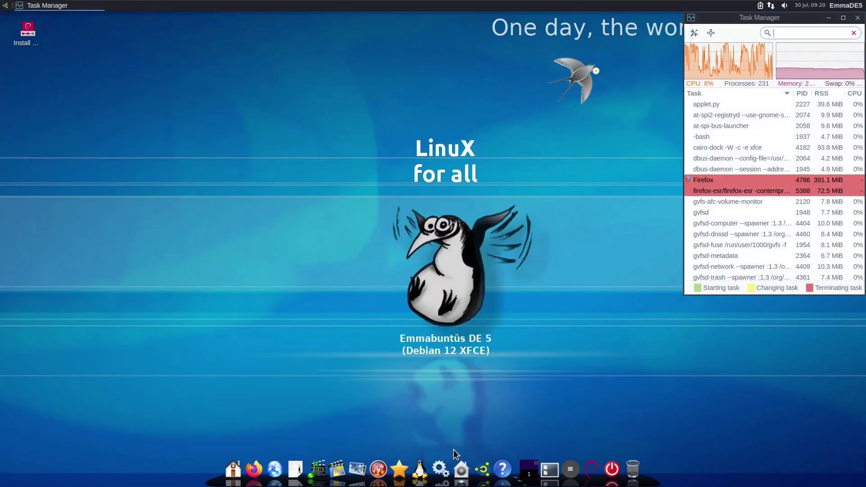
pyautogui.rightClick(30, 41)
pyautogui.click(46, 48)
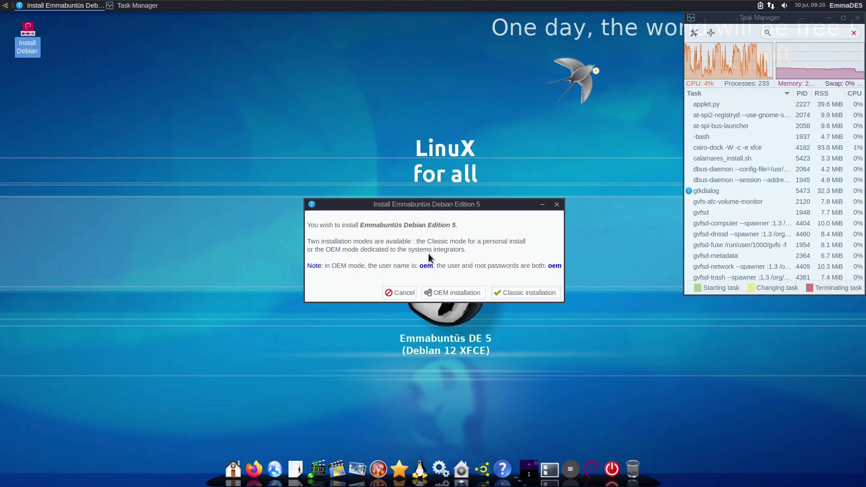
pyautogui.click(519, 292)
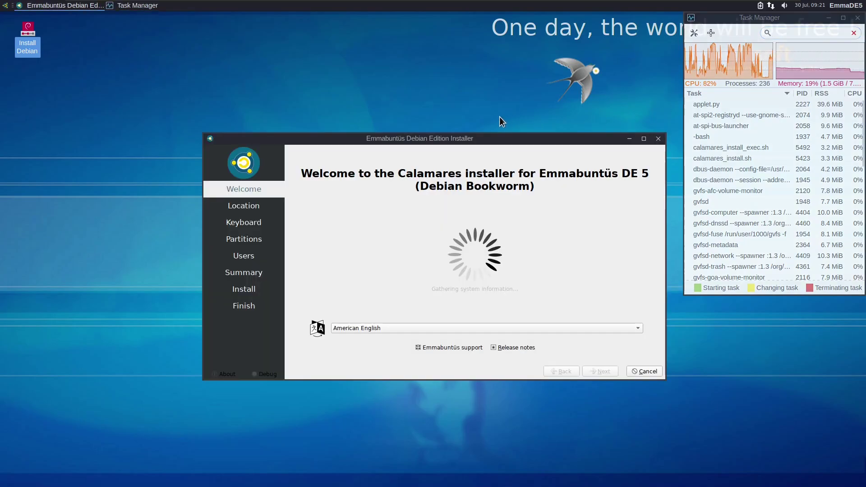
# Step: Move the installer window clear of the Task Manager and view the About information for Calamares
pyautogui.moveTo(437, 137); pyautogui.dragTo(359, 124)
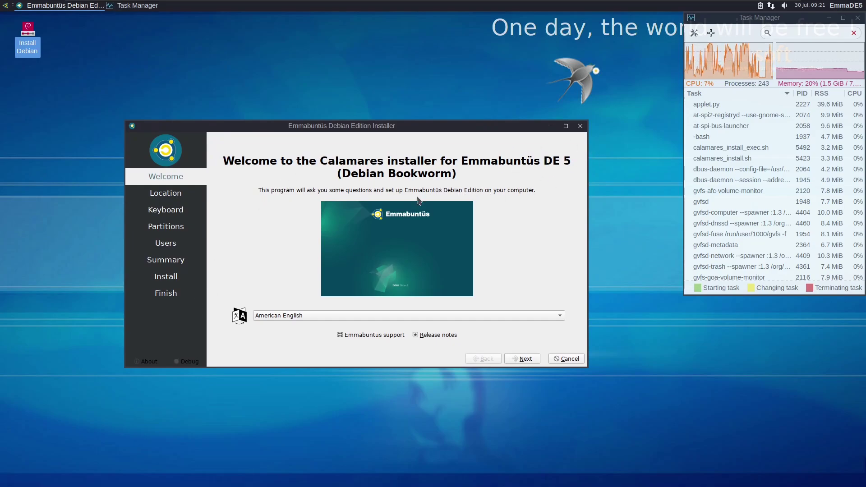
pyautogui.click(145, 361)
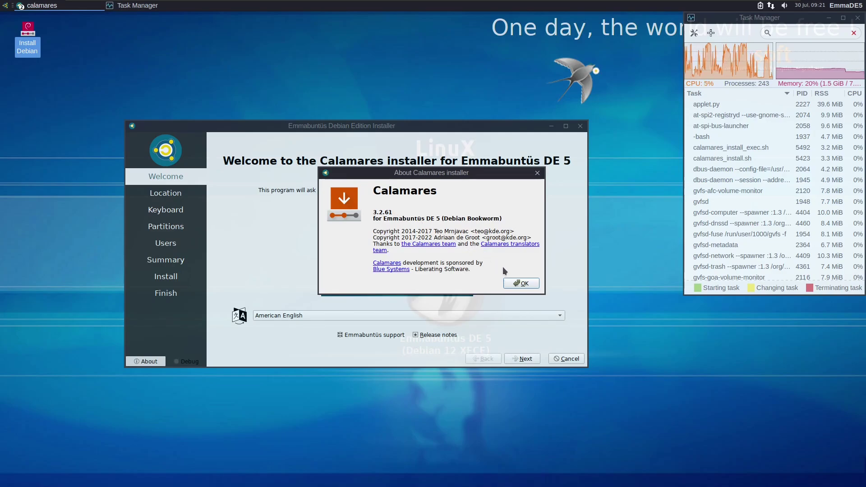
pyautogui.click(520, 284)
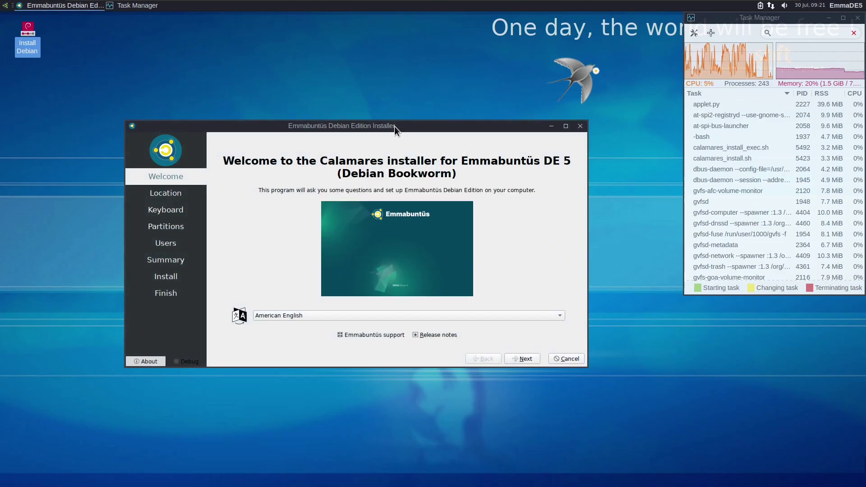
# Step: Shift the installer window up toward the desktop corner and examine the available installer languages, keeping American English
pyautogui.moveTo(394, 126); pyautogui.dragTo(347, 107)
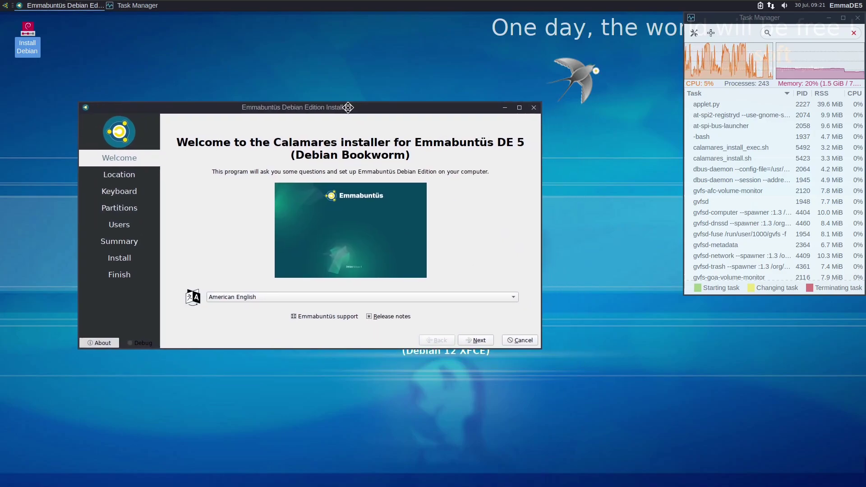
pyautogui.click(331, 296)
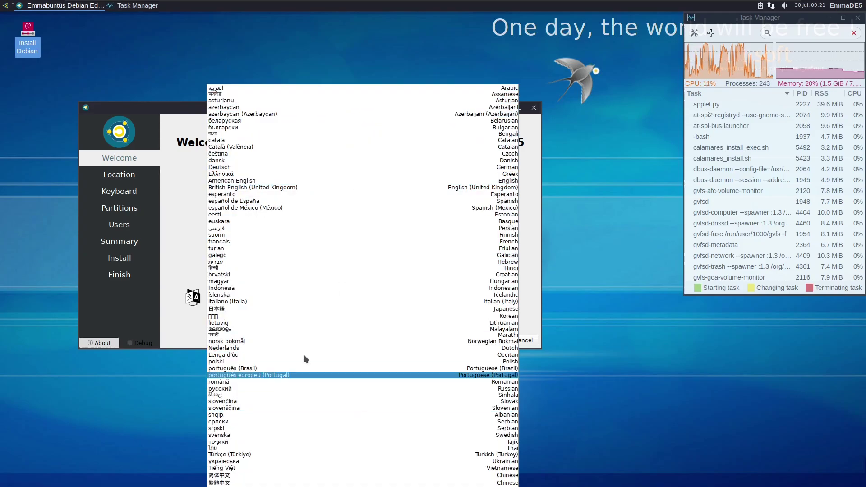
pyautogui.click(180, 243)
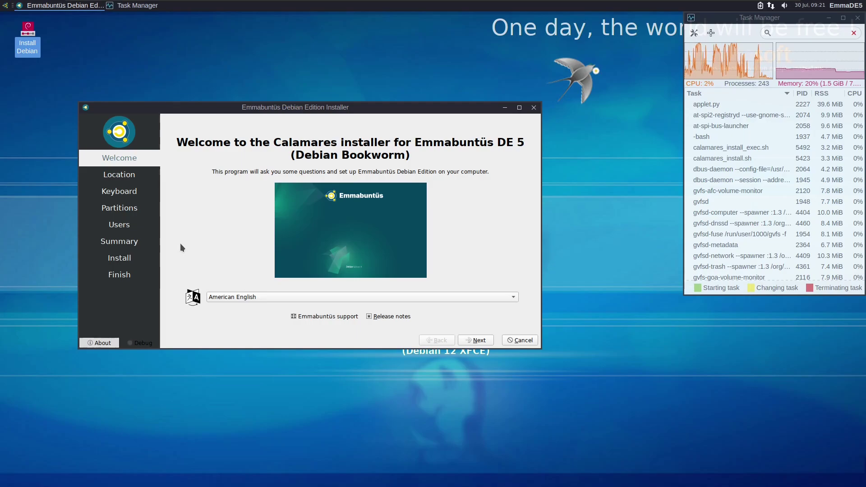
# Step: Move the installer window slightly, review the language choices once more, and continue to the location page in American English
pyautogui.moveTo(374, 108); pyautogui.dragTo(383, 91)
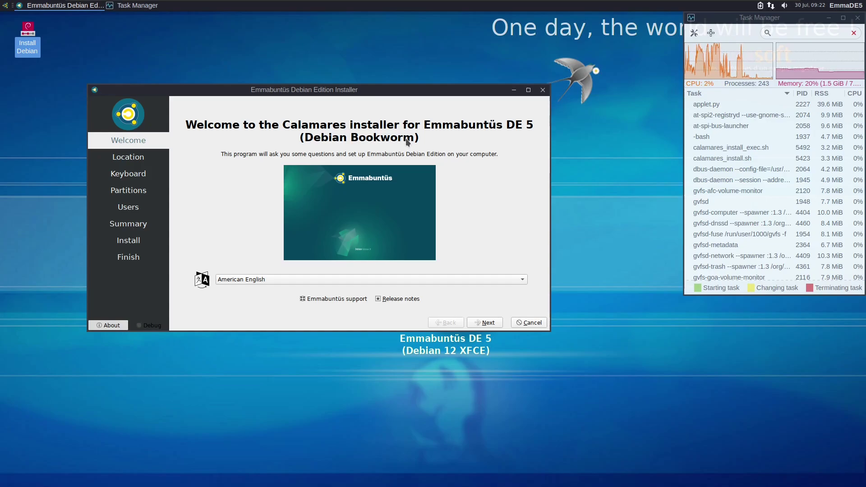
pyautogui.click(301, 285)
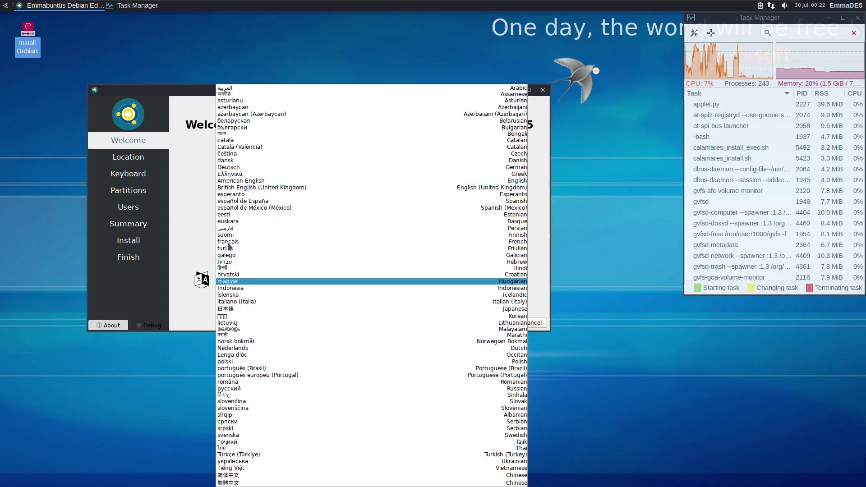
pyautogui.click(188, 206)
pyautogui.click(492, 322)
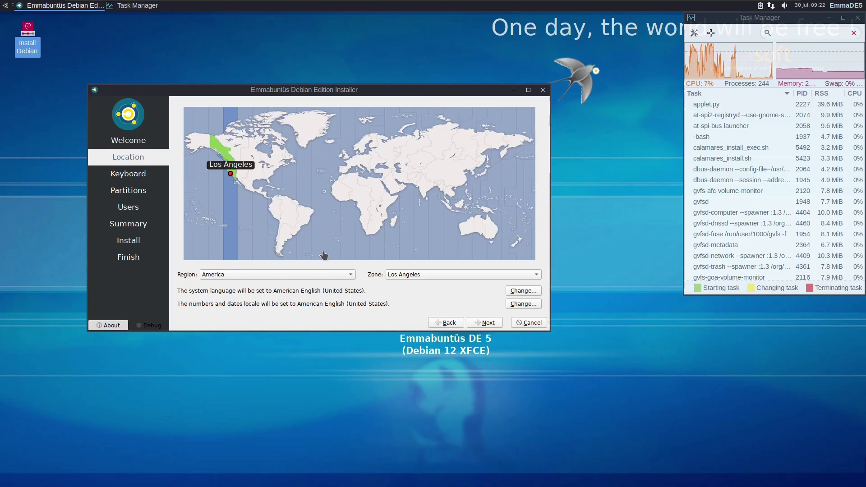
# Step: Examine the available regions and time zones, keeping America and Los Angeles
pyautogui.click(314, 275)
pyautogui.click(440, 291)
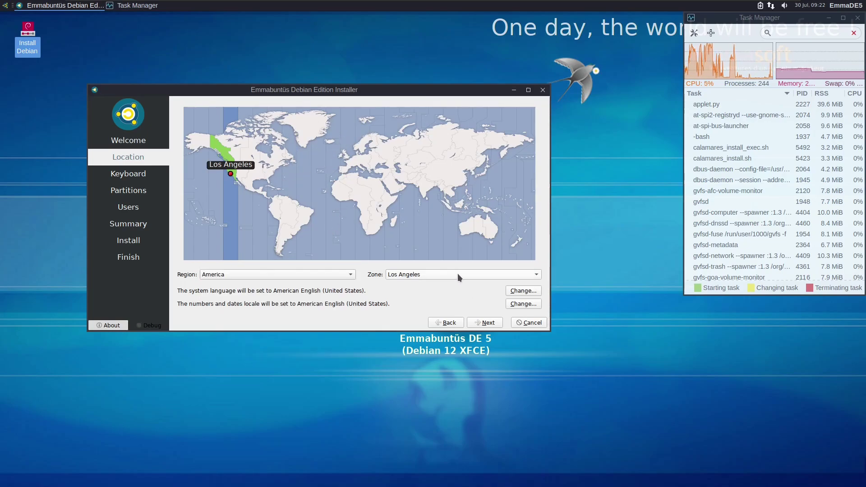
pyautogui.click(457, 273)
pyautogui.click(304, 309)
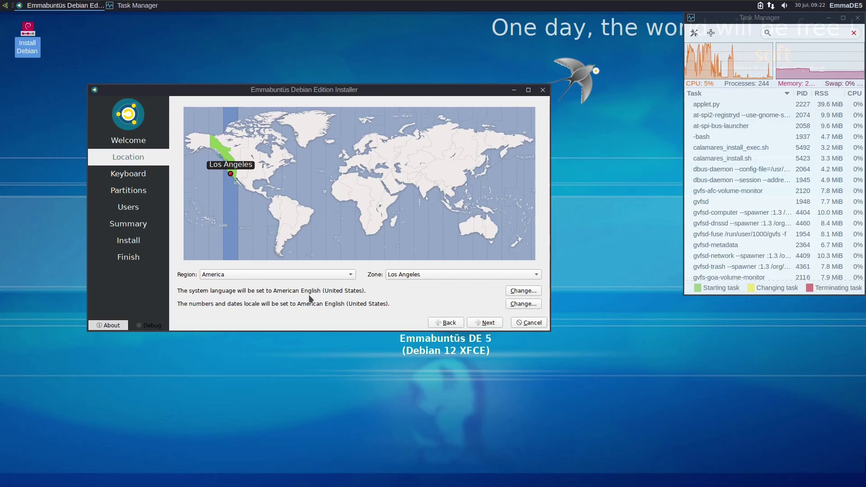
# Step: Review the system language and the number and date locale choices, keep en_US.UTF-8, and continue to the keyboard page
pyautogui.click(524, 291)
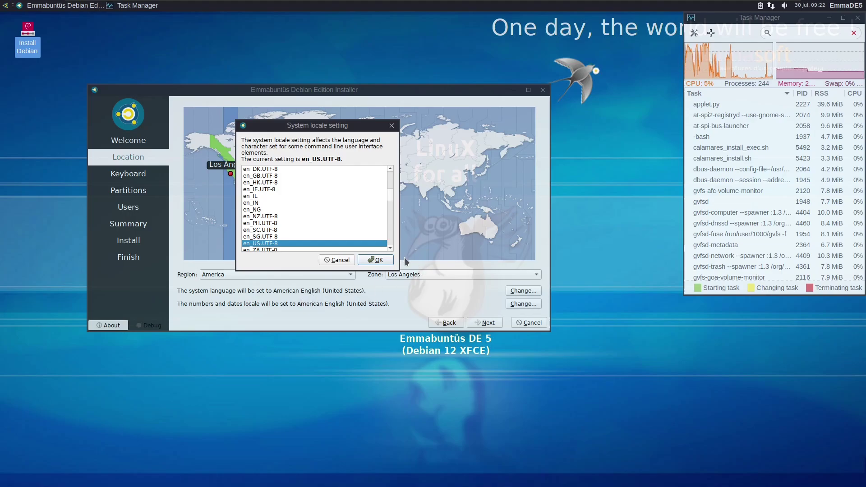
pyautogui.scroll(-3, 389, 197)
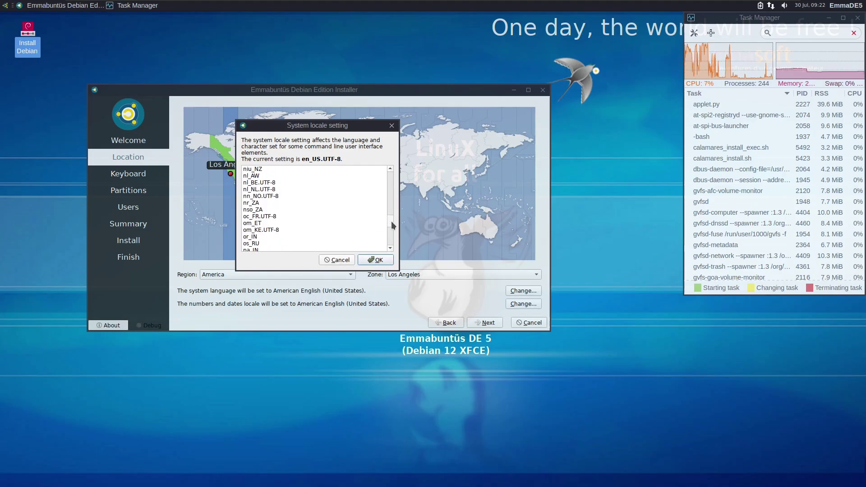
pyautogui.click(345, 254)
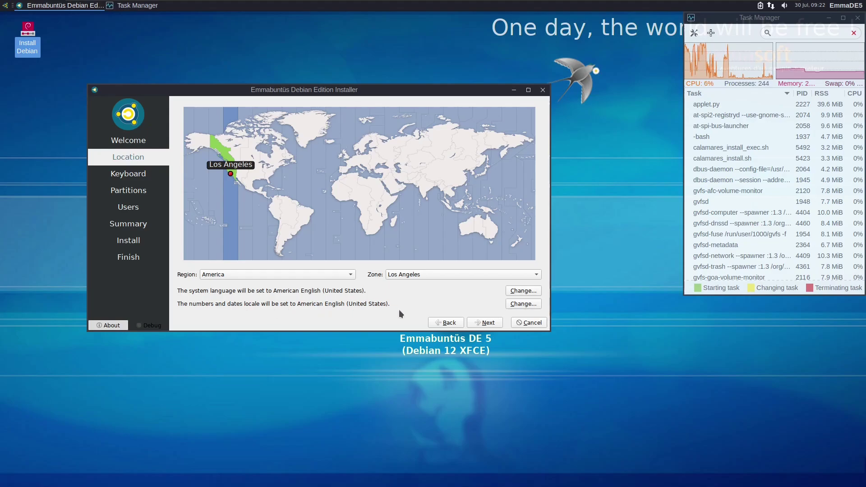
pyautogui.click(518, 303)
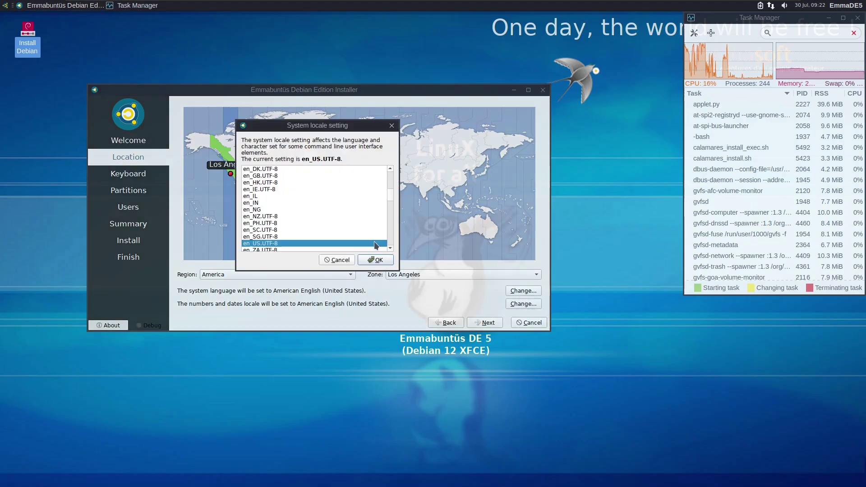
pyautogui.click(375, 260)
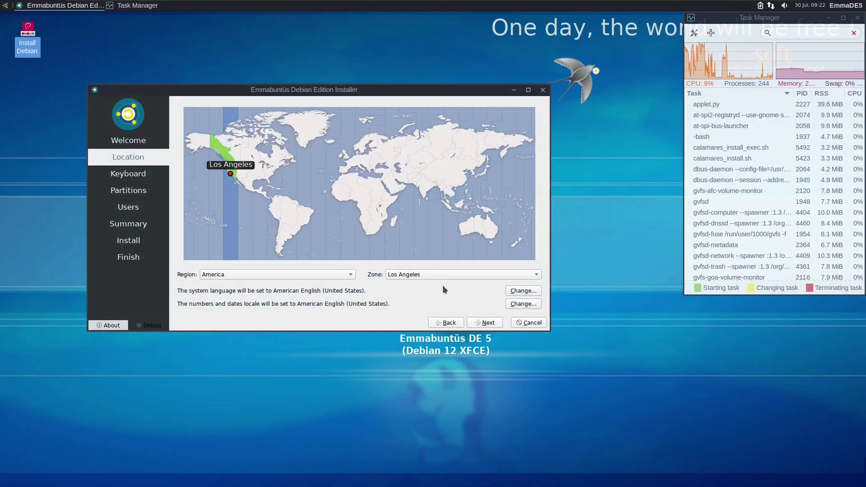
pyautogui.click(491, 326)
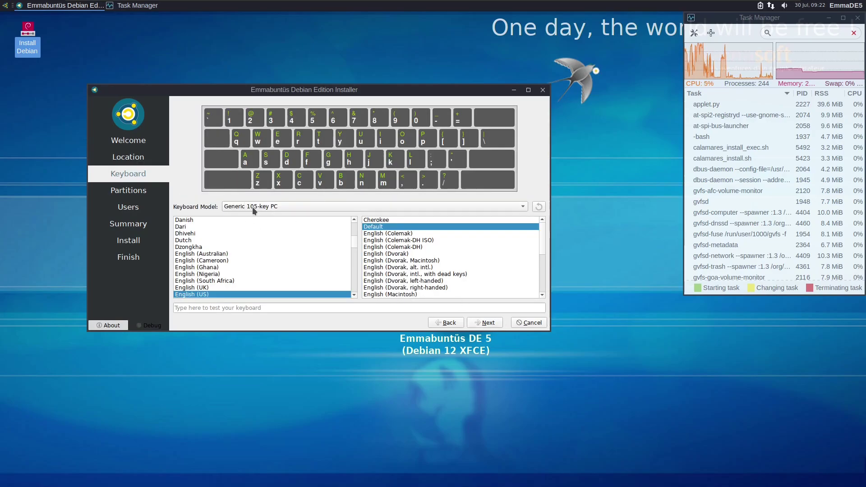
# Step: Set the keyboard model to Dell, keep the default English (US) layout, and continue to the partitions page
pyautogui.click(280, 207)
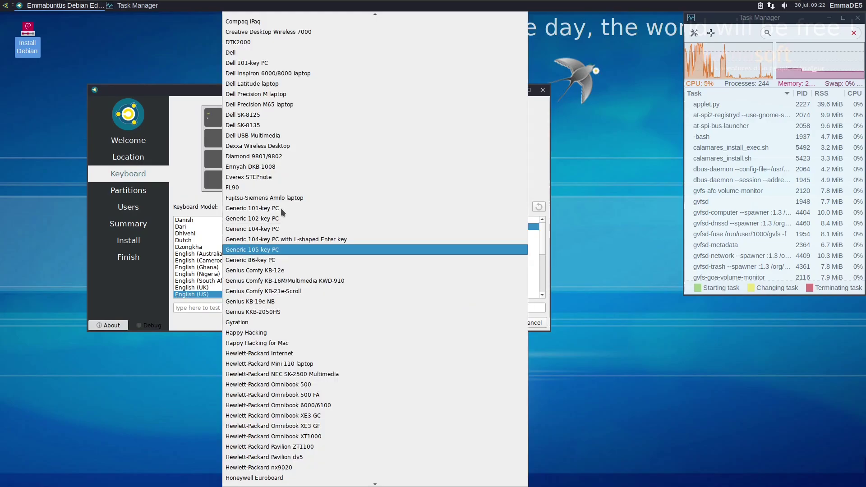
pyautogui.click(266, 53)
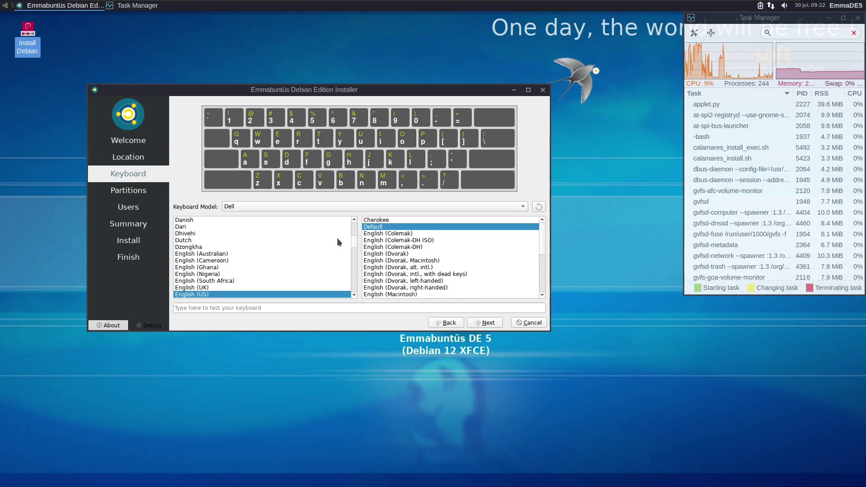
pyautogui.moveTo(353, 241); pyautogui.dragTo(355, 245)
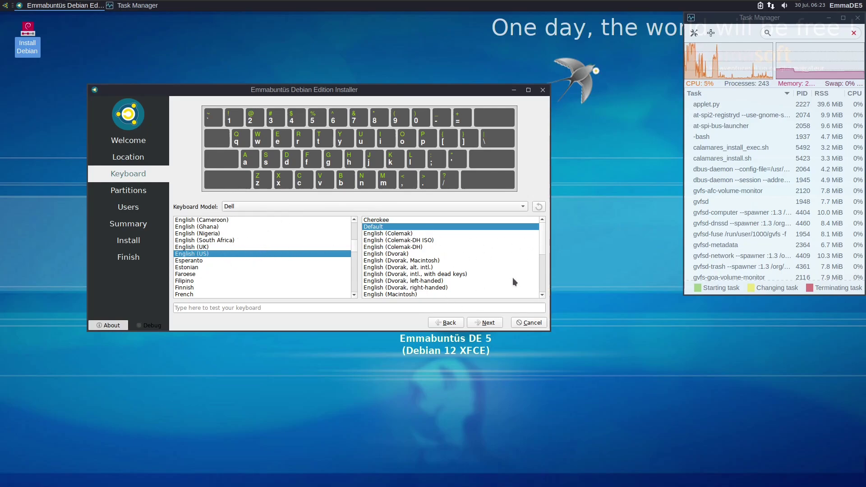
pyautogui.scroll(-4, 542, 271)
pyautogui.moveTo(545, 268); pyautogui.dragTo(545, 232)
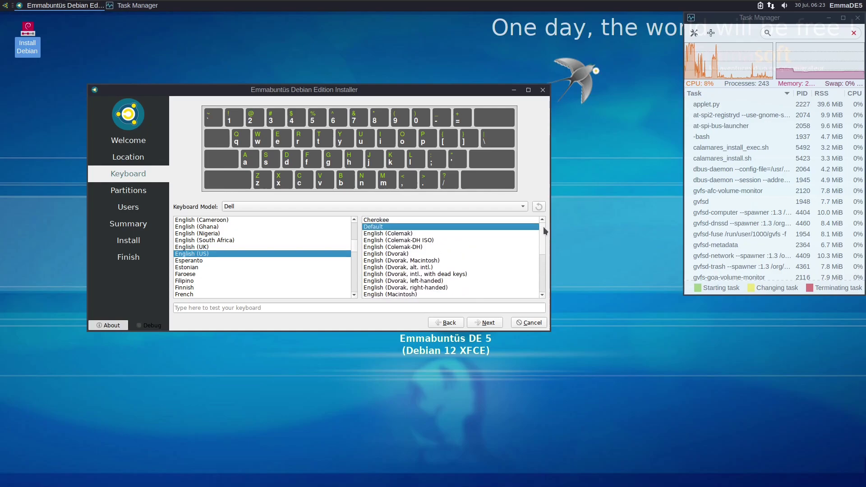
pyautogui.click(226, 307)
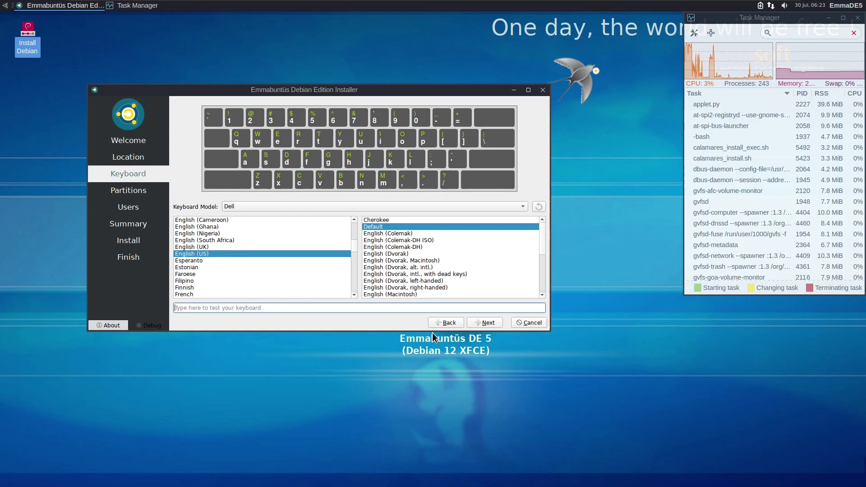
pyautogui.click(488, 322)
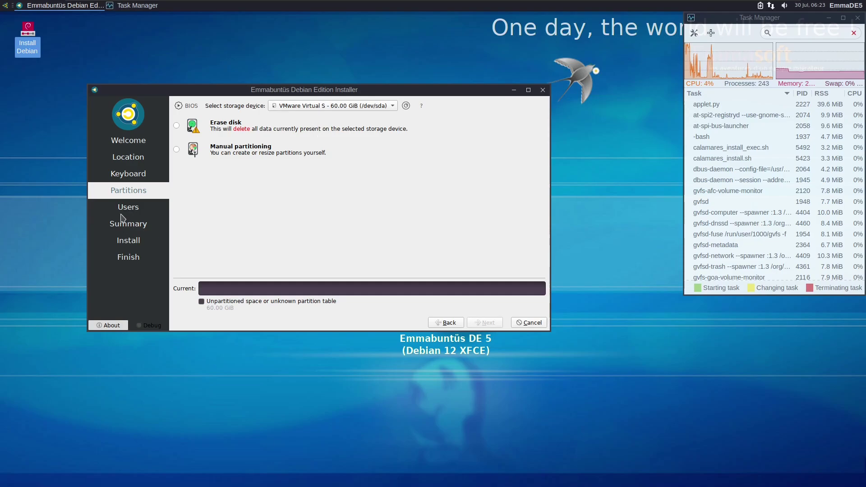
# Step: Examine which storage devices are offered for the installation, keeping the VMware virtual disk /dev/sda
pyautogui.click(344, 107)
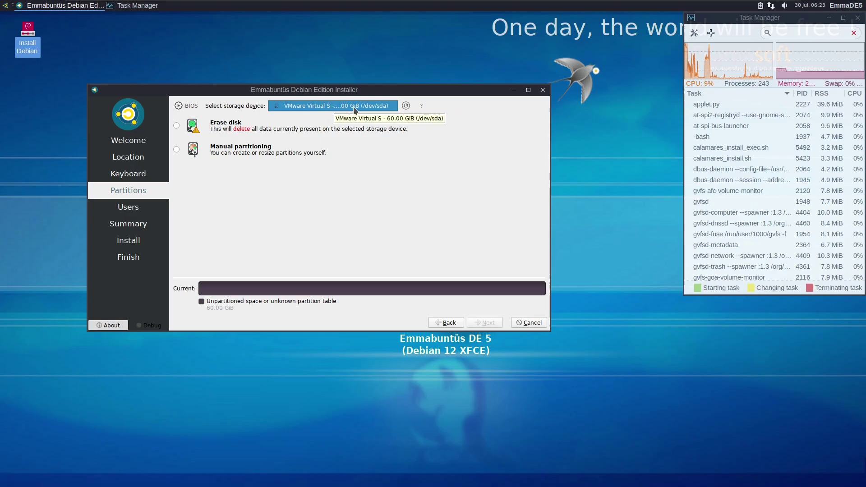
pyautogui.click(308, 108)
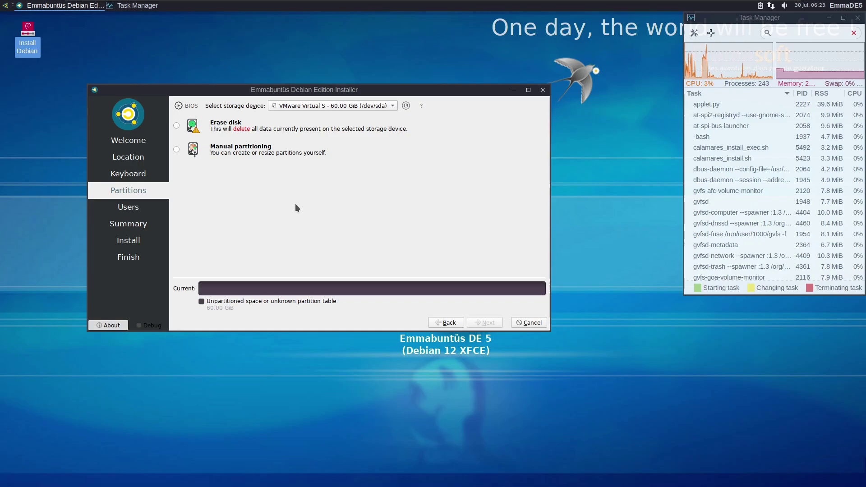
pyautogui.click(303, 107)
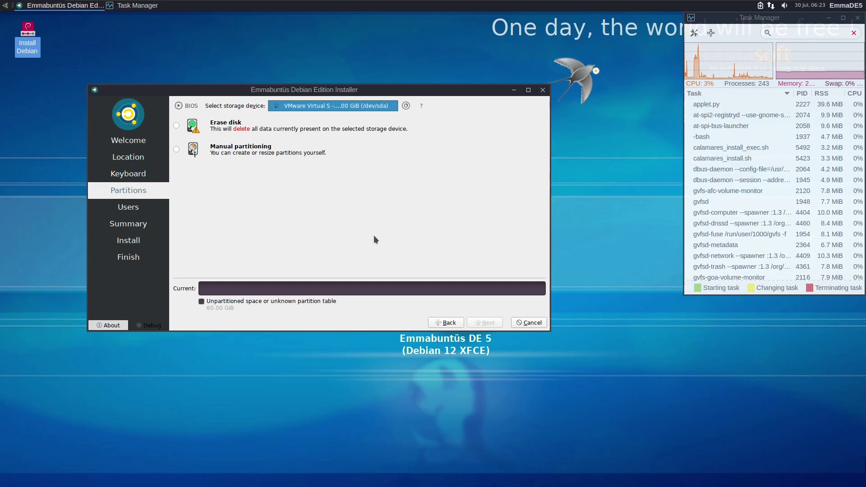
# Step: Compare Erase disk with Manual partitioning, and settle on Erase disk with the Swap (no Hibernate) option
pyautogui.click(177, 126)
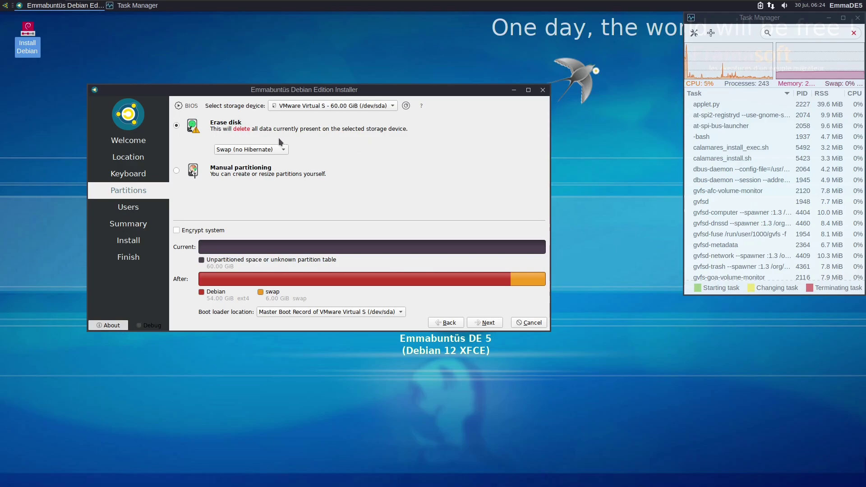
pyautogui.click(276, 149)
pyautogui.click(466, 166)
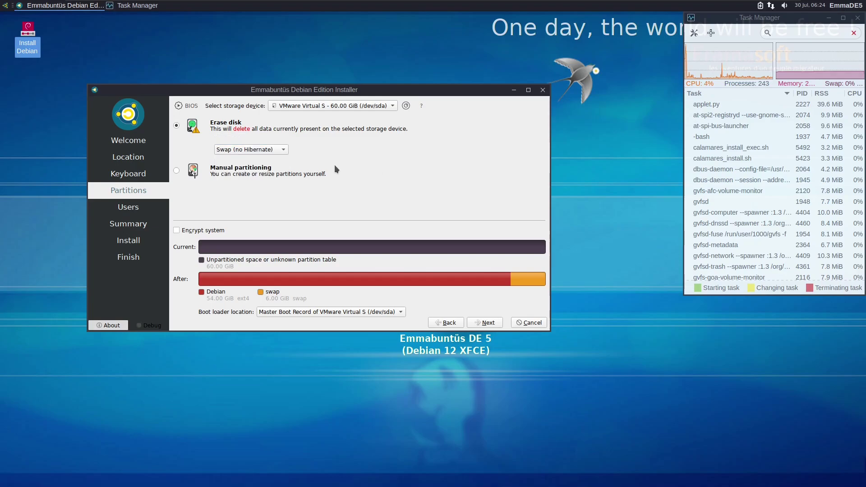
pyautogui.click(176, 171)
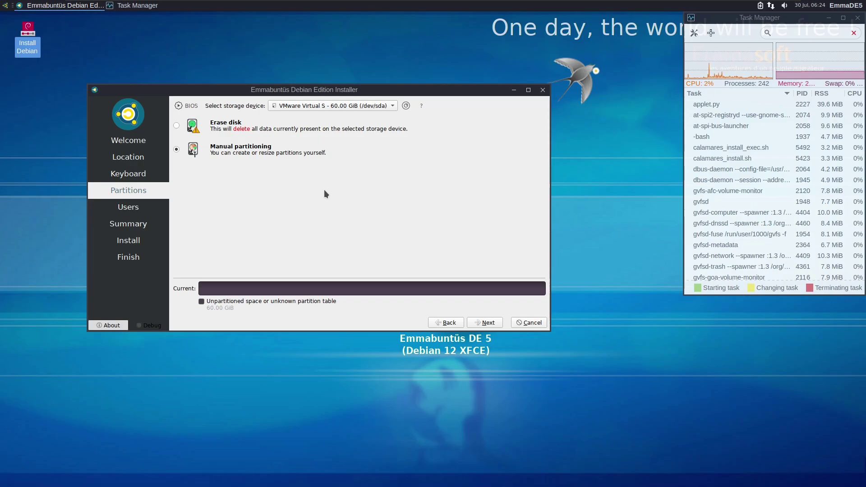
pyautogui.click(176, 126)
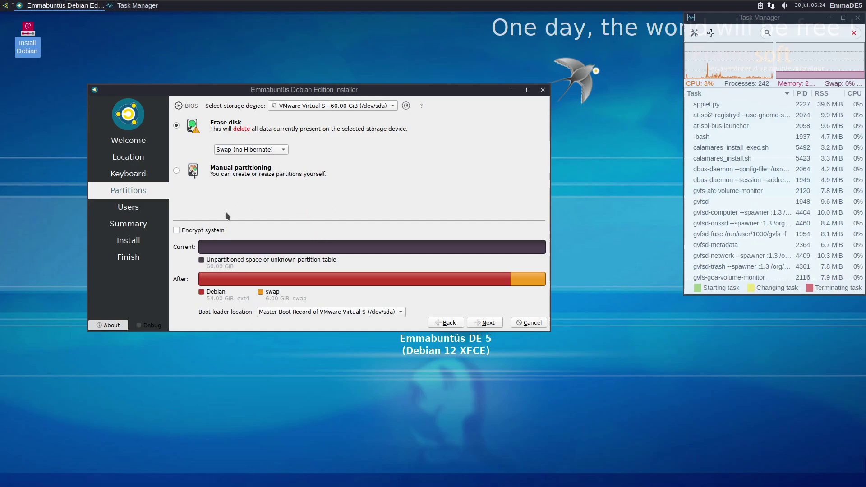
# Step: Enable system encryption to inspect its passphrase fields, and disable it again
pyautogui.click(199, 231)
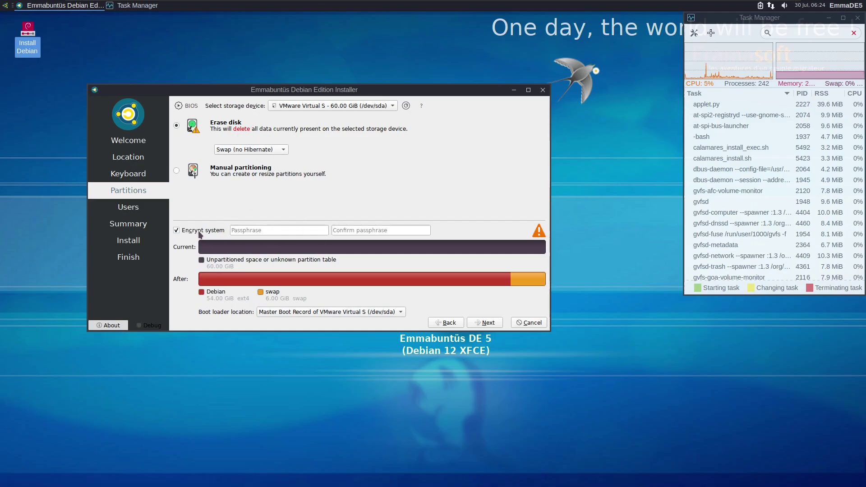
pyautogui.click(254, 230)
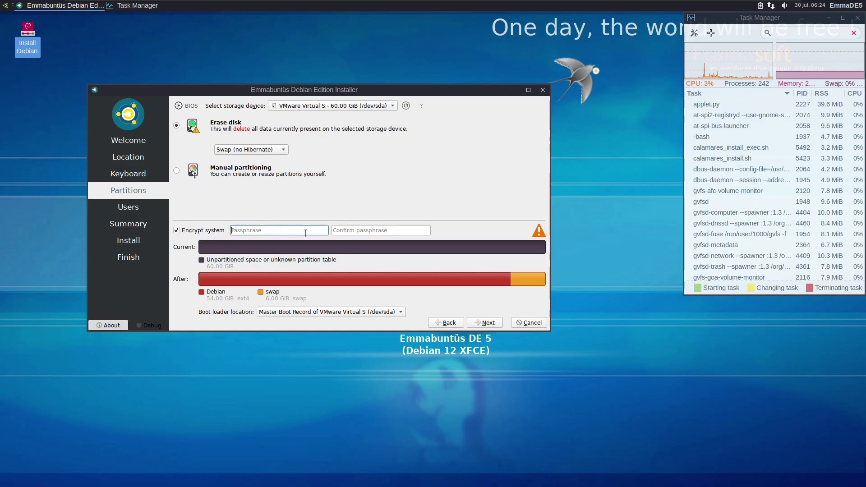
pyautogui.click(208, 230)
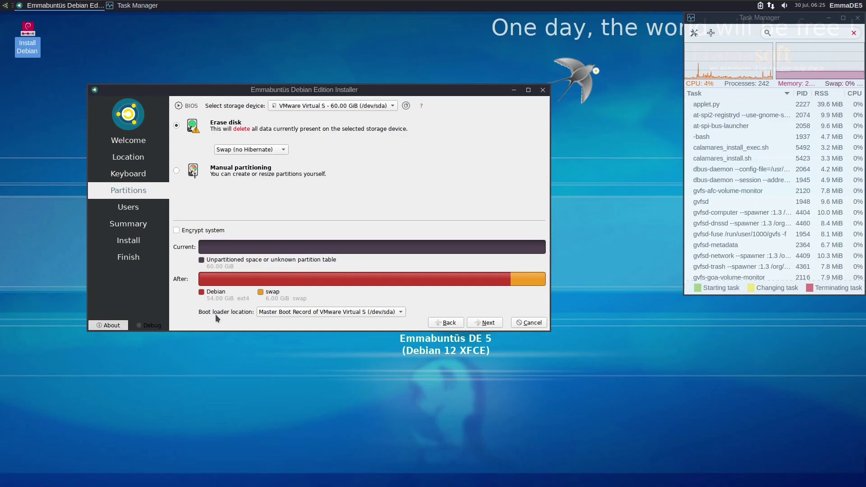
# Step: Review the boot loader locations, keep the Master Boot Record of /dev/sda, and continue to the users page
pyautogui.click(269, 313)
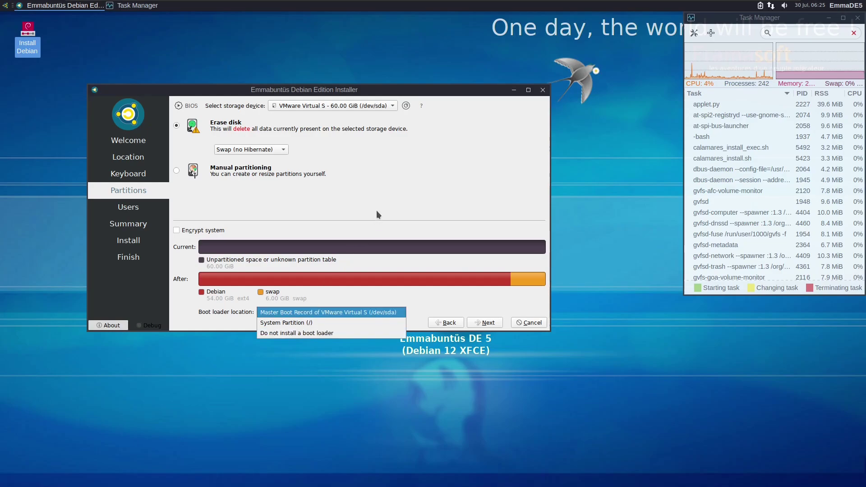
pyautogui.click(422, 197)
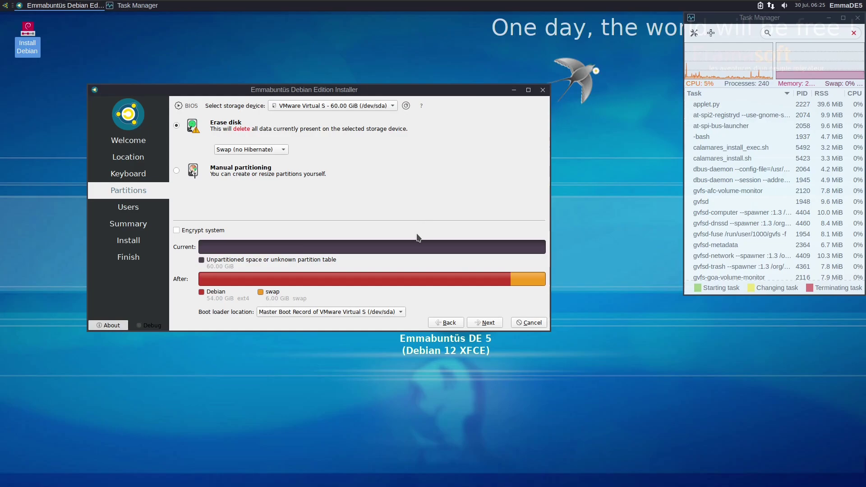
pyautogui.click(493, 324)
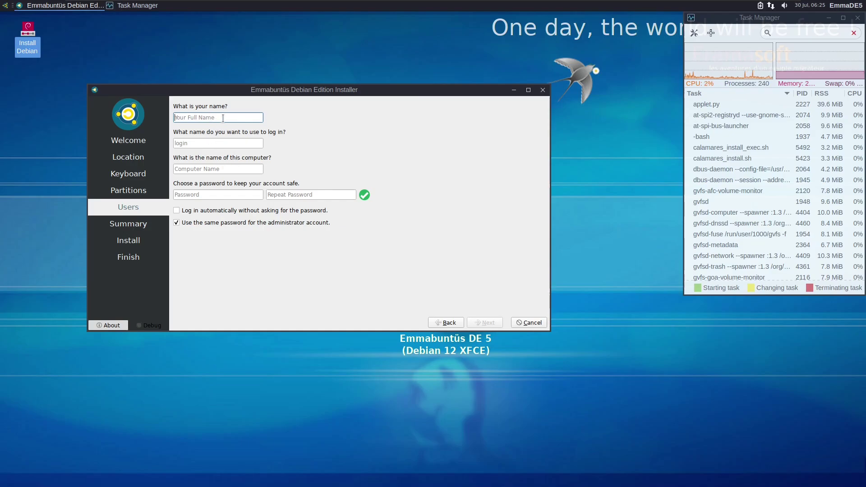
# Step: Enter 9to5linux as the name of the new user
pyautogui.write('9')
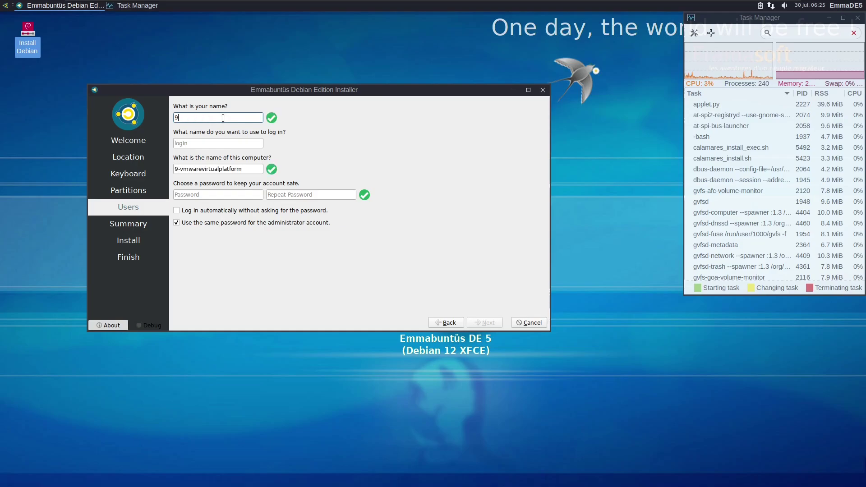
pyautogui.write('to5linuz')
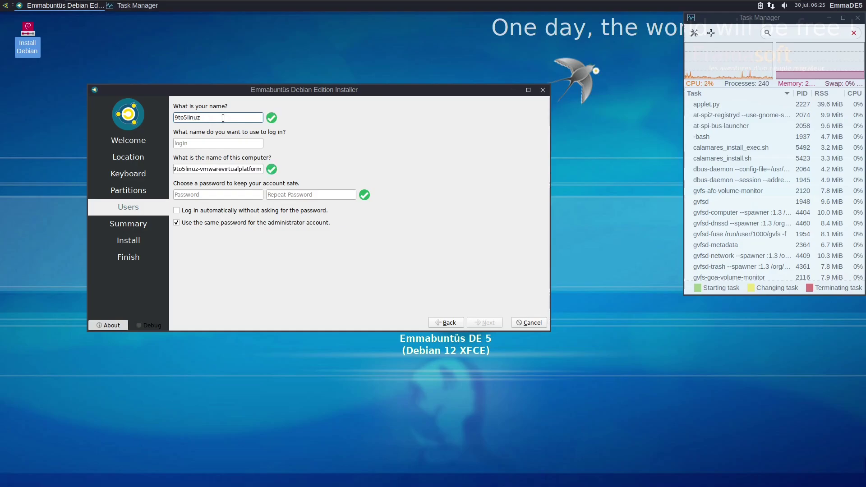
pyautogui.press('BackSpace')
pyautogui.write('x')
# Step: Try 1runboxing as the login name of the new account
pyautogui.click(252, 143)
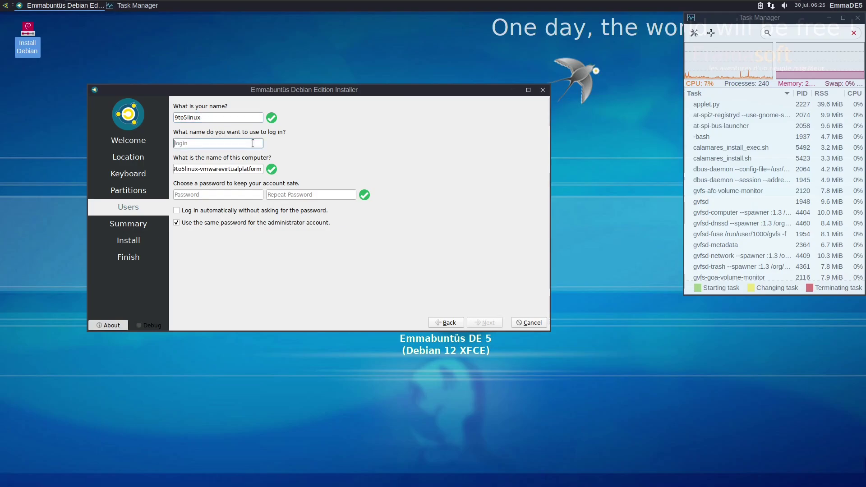
pyautogui.write('runbox')
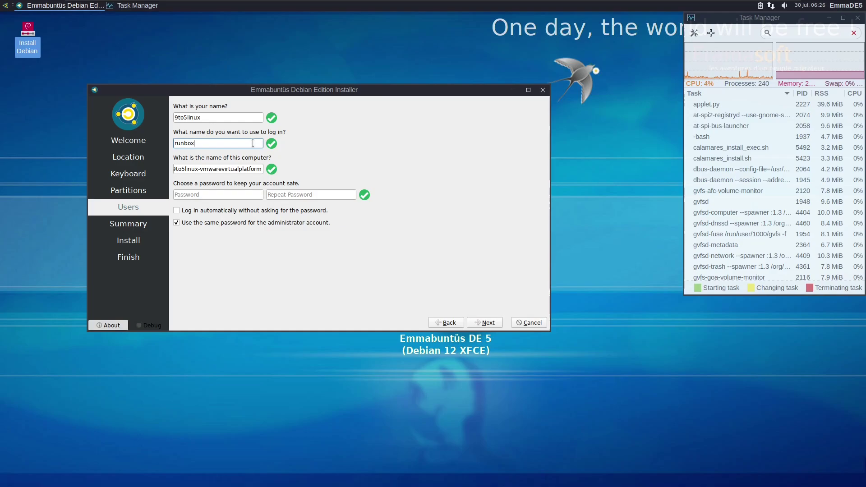
pyautogui.write('in')
pyautogui.write('1')
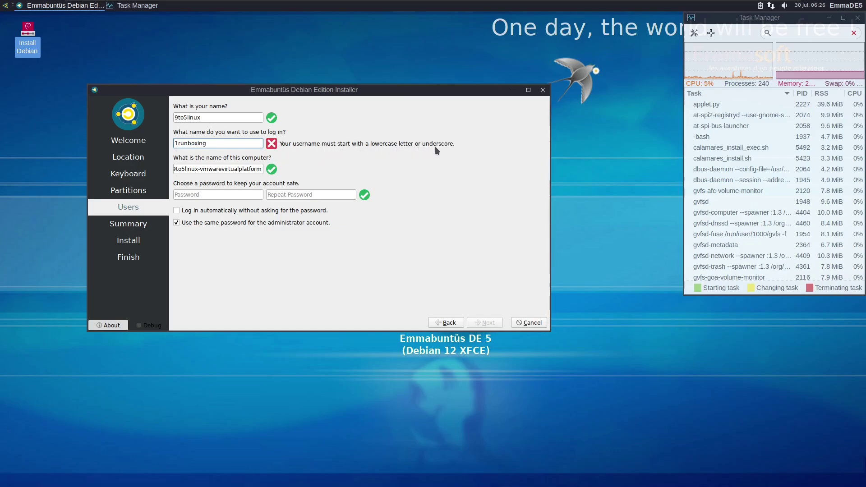
# Step: Correct the login name to runboxing and shorten the computer name to 9to5linux
pyautogui.moveTo(178, 143); pyautogui.dragTo(168, 144)
pyautogui.press('BackSpace')
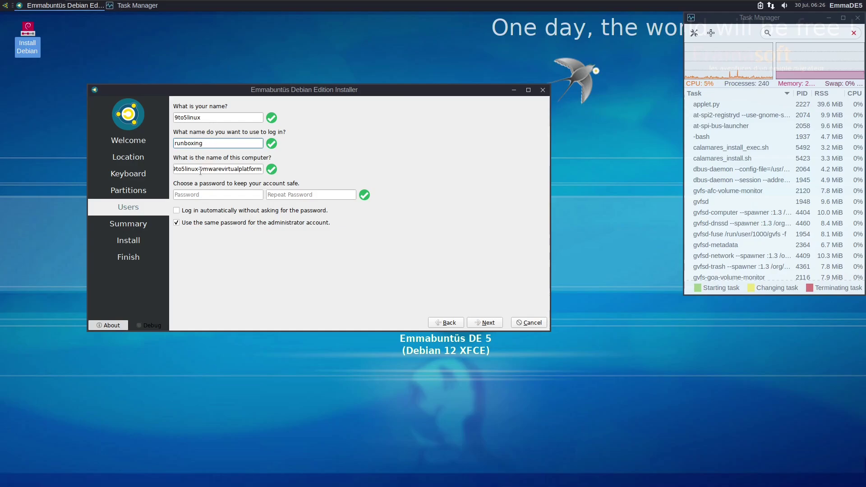
pyautogui.moveTo(198, 171); pyautogui.dragTo(266, 170)
pyautogui.press('BackSpace')
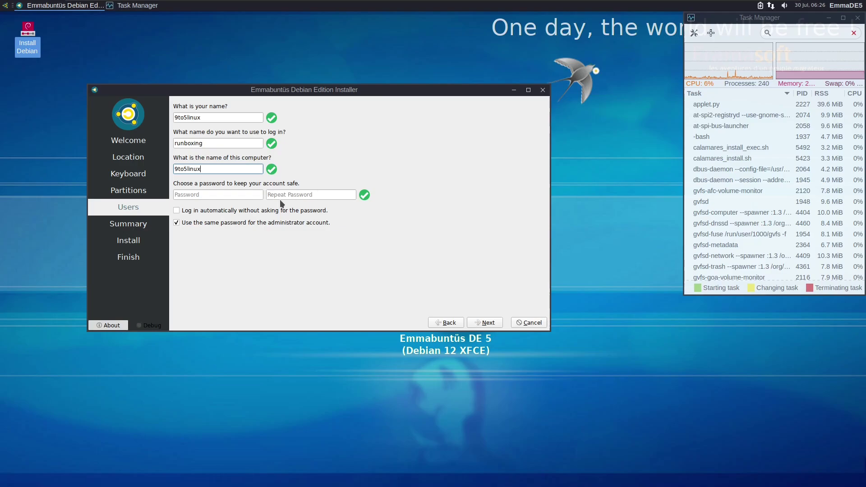
# Step: Enter the account password for the new user and repeat it in the confirmation field
pyautogui.click(232, 194)
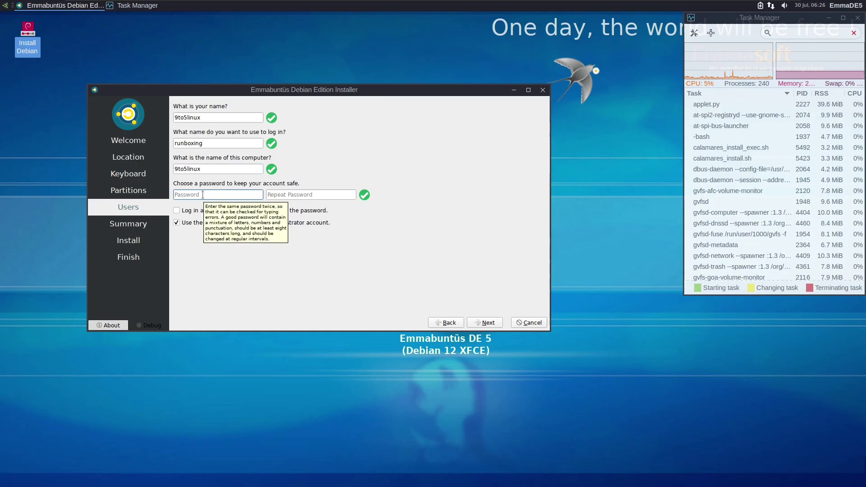
pyautogui.write('****')
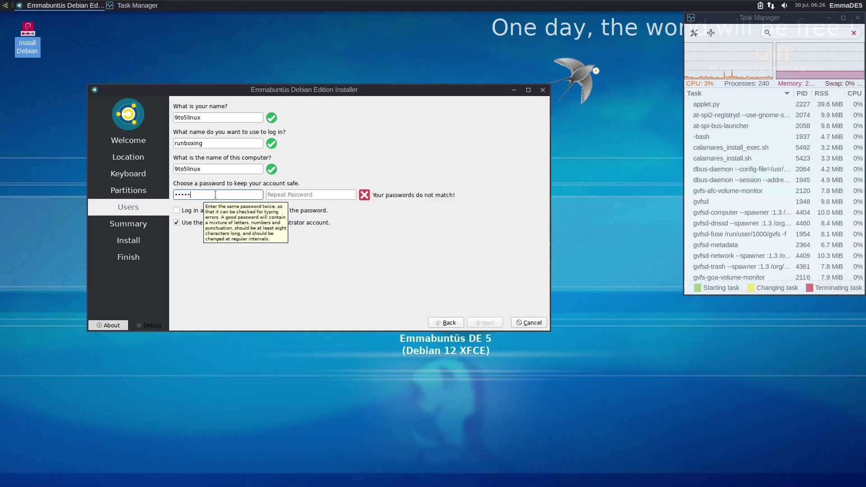
pyautogui.click(316, 195)
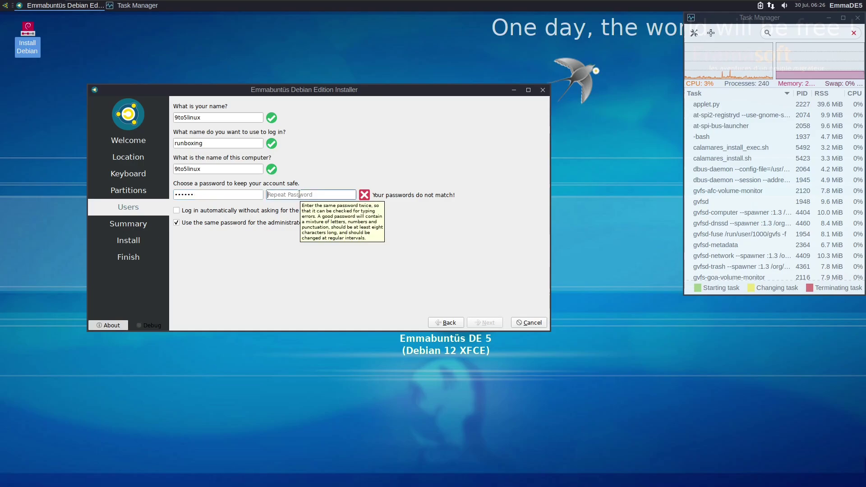
pyautogui.write('******')
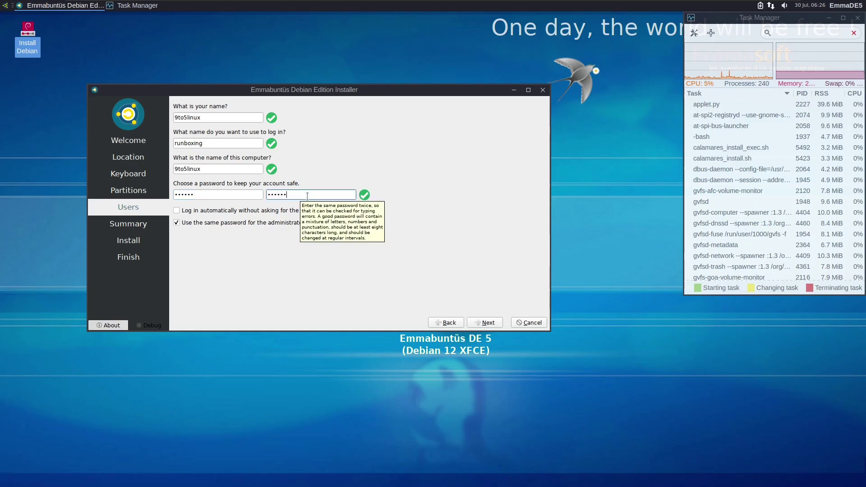
# Step: Enable automatic login, and keep using the same password for the administrator account after viewing the separate administrator password fields
pyautogui.click(243, 212)
pyautogui.click(211, 222)
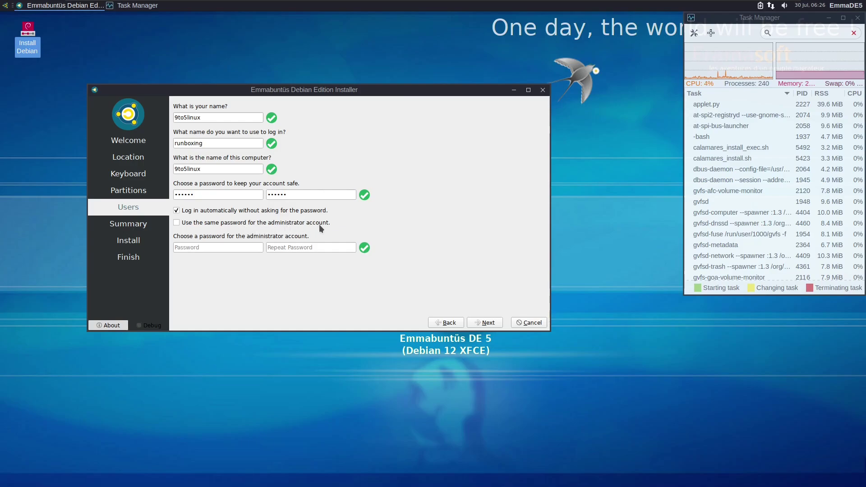
pyautogui.click(193, 222)
pyautogui.click(212, 224)
pyautogui.click(234, 223)
# Step: Review the installation summary, recheck the users page, and return to the summary
pyautogui.click(485, 322)
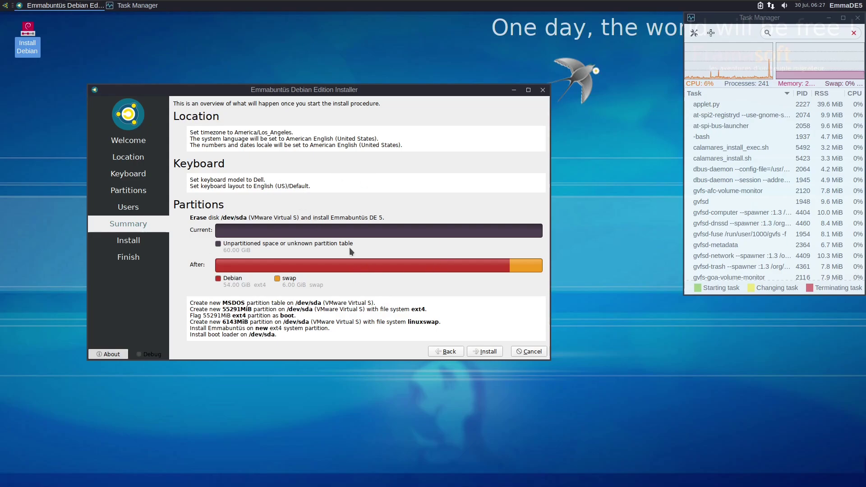
pyautogui.click(429, 350)
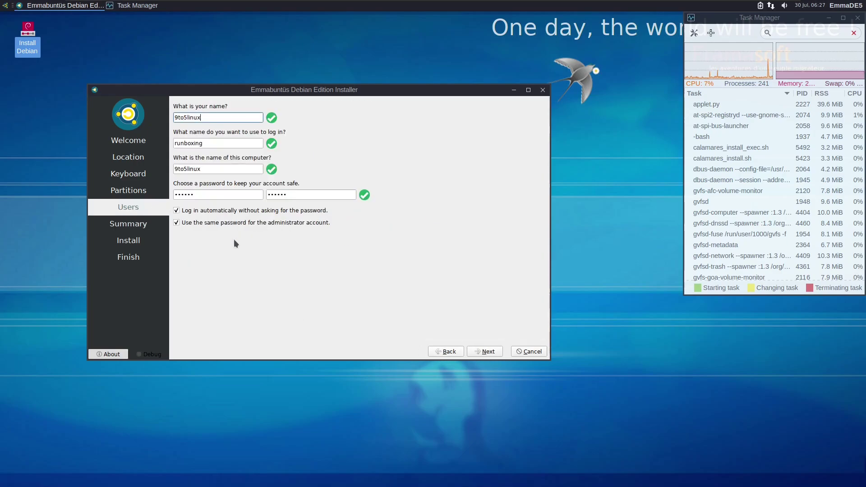
pyautogui.click(477, 351)
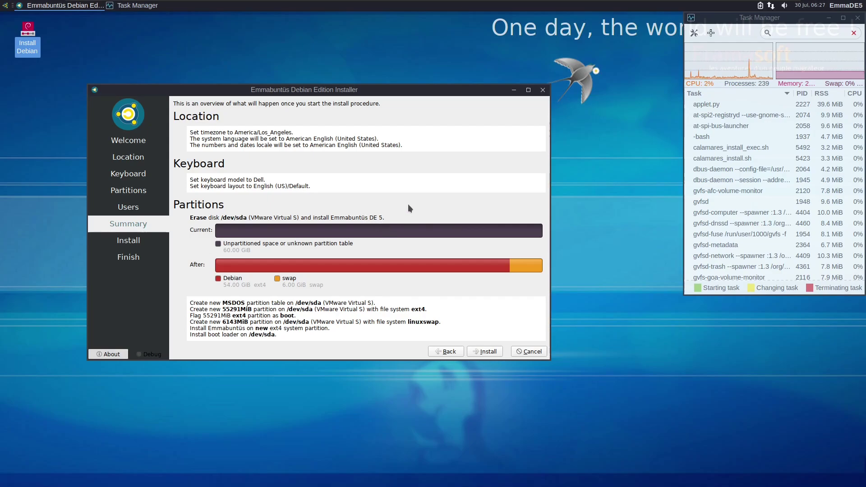
# Step: Cancel the installation from the summary page and confirm quitting the installer
pyautogui.moveTo(338, 92); pyautogui.dragTo(361, 88)
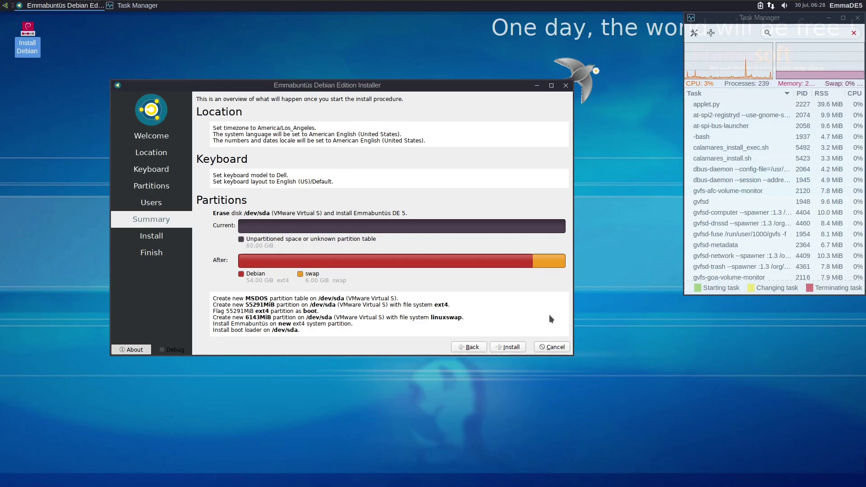
pyautogui.click(553, 347)
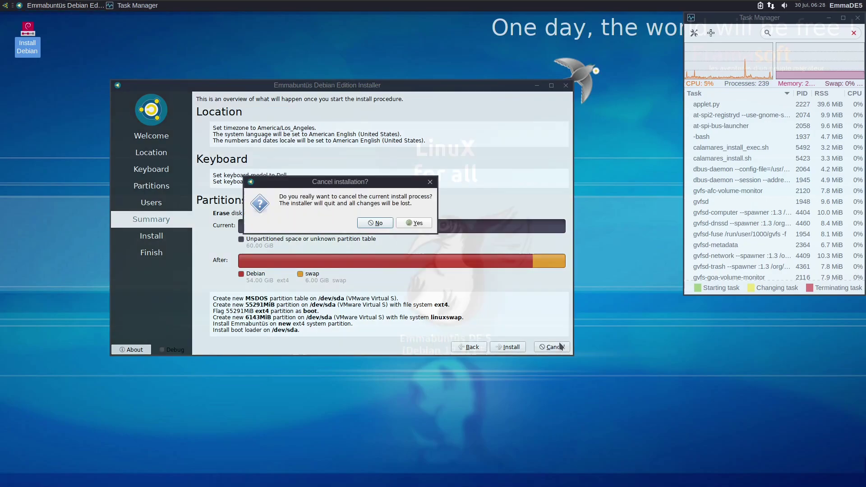
pyautogui.click(408, 223)
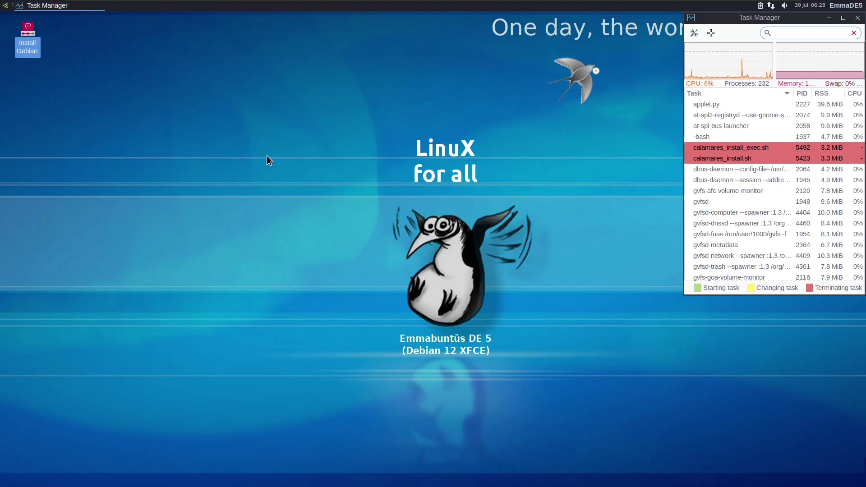
# Step: Look at the clock's calendar and the lock, suspend and shutdown options of the EmmaDE5 session menu
pyautogui.click(816, 7)
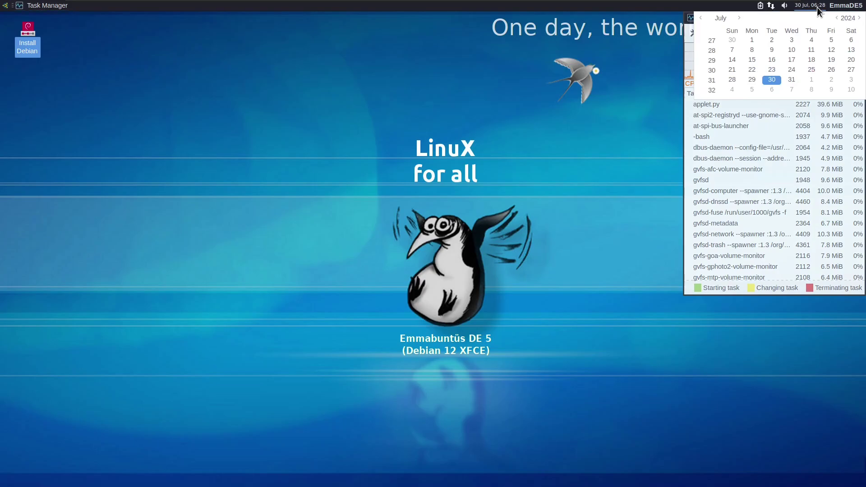
pyautogui.click(816, 7)
pyautogui.click(840, 6)
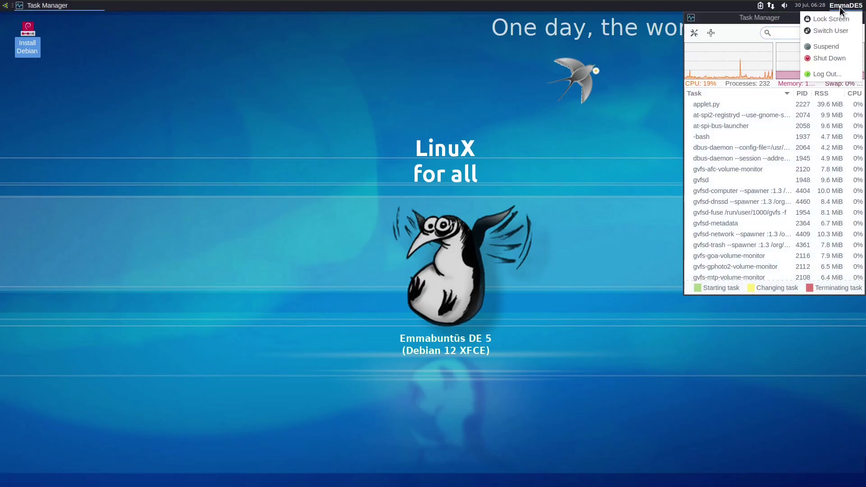
# Step: Open the audio mixer from the volume indicator and view the available network connections
pyautogui.click(785, 4)
pyautogui.click(784, 4)
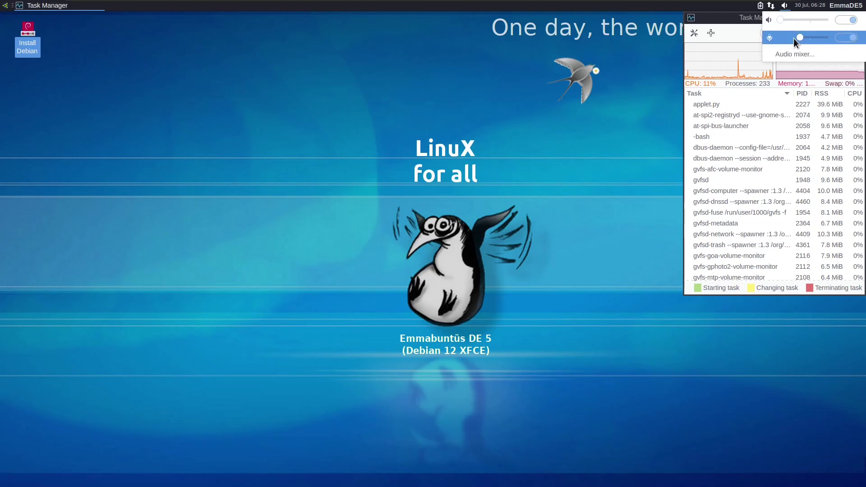
pyautogui.click(795, 54)
pyautogui.click(770, 5)
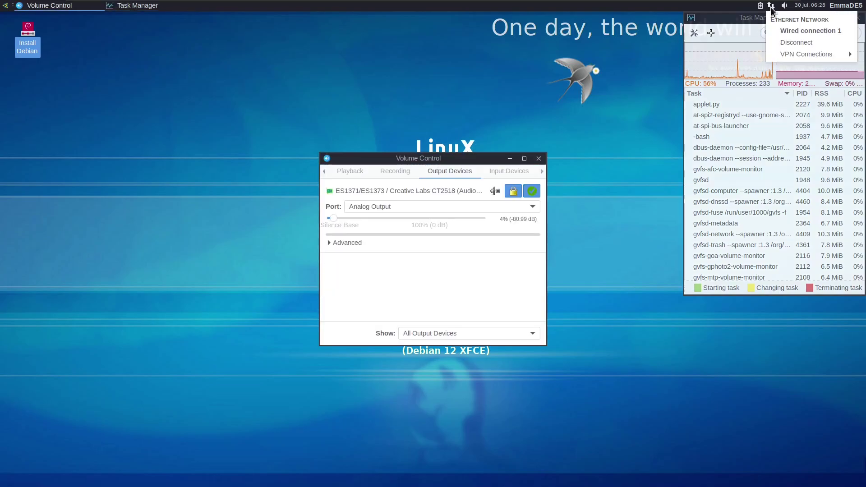
# Step: Open the panel preferences from the Power Manager plugin
pyautogui.click(761, 7)
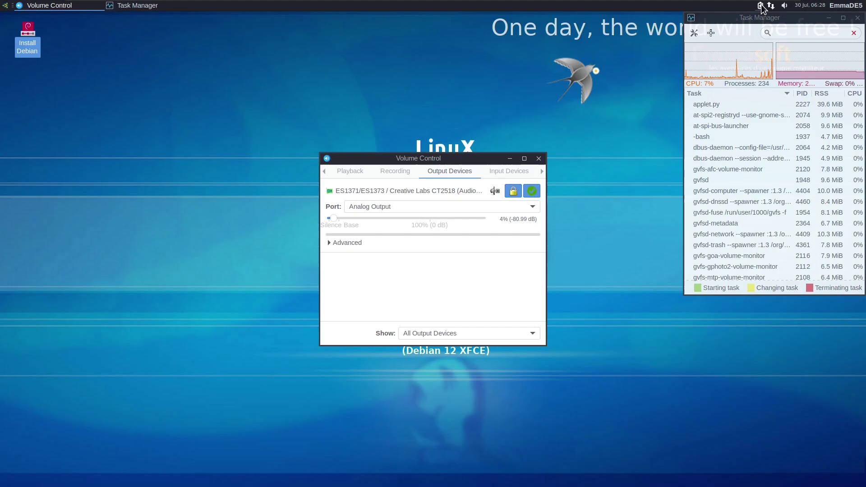
pyautogui.rightClick(761, 7)
pyautogui.moveTo(789, 89)
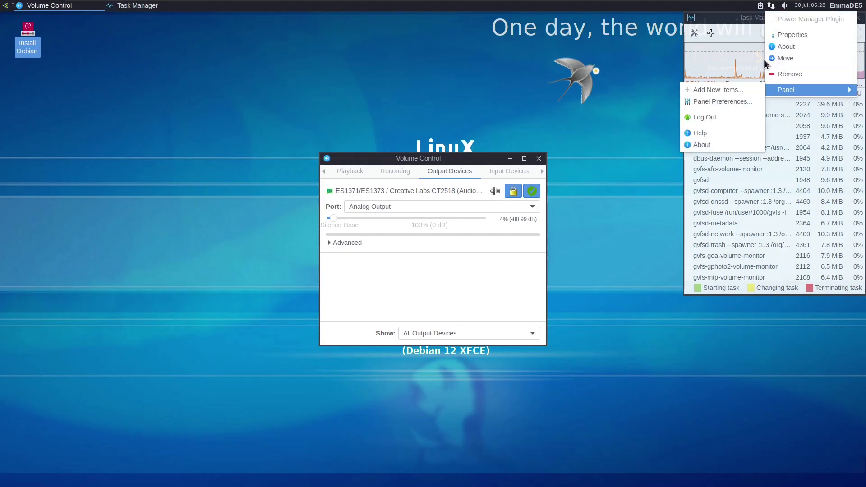
pyautogui.click(744, 101)
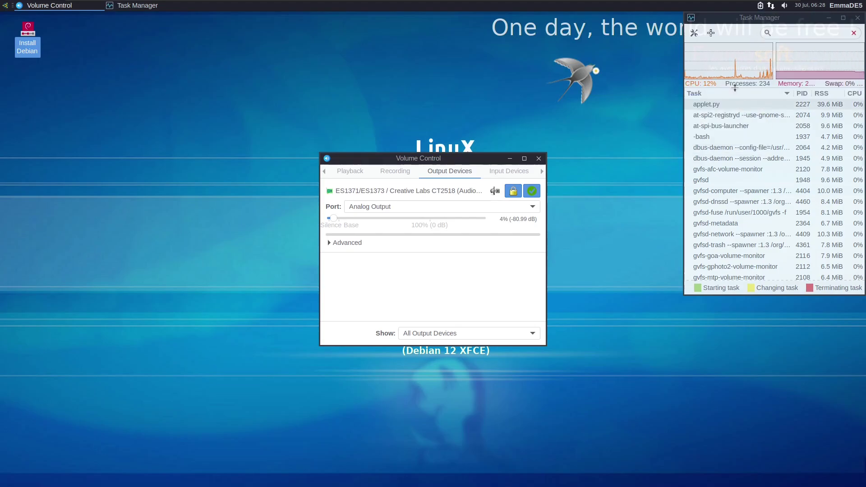
# Step: Open the Power Manager settings, review their System, Display and Devices pages, and close them
pyautogui.click(759, 9)
pyautogui.click(687, 54)
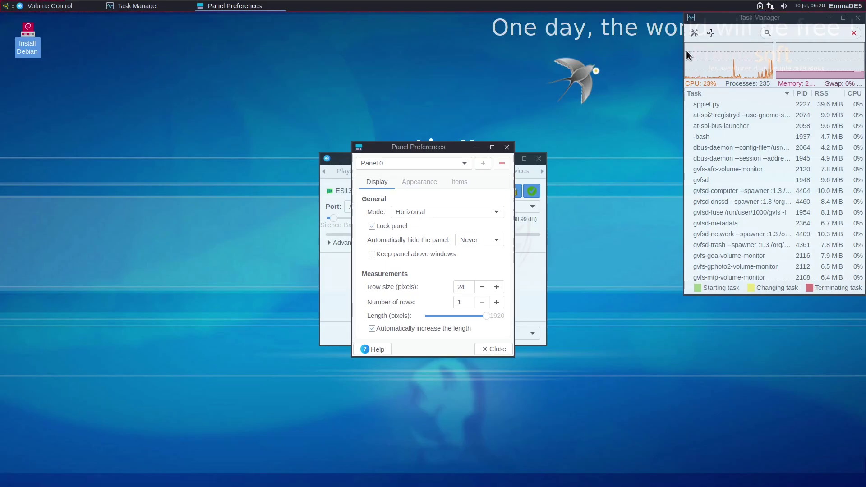
pyautogui.moveTo(411, 148); pyautogui.dragTo(122, 144)
pyautogui.click(120, 159)
pyautogui.click(155, 160)
pyautogui.click(182, 160)
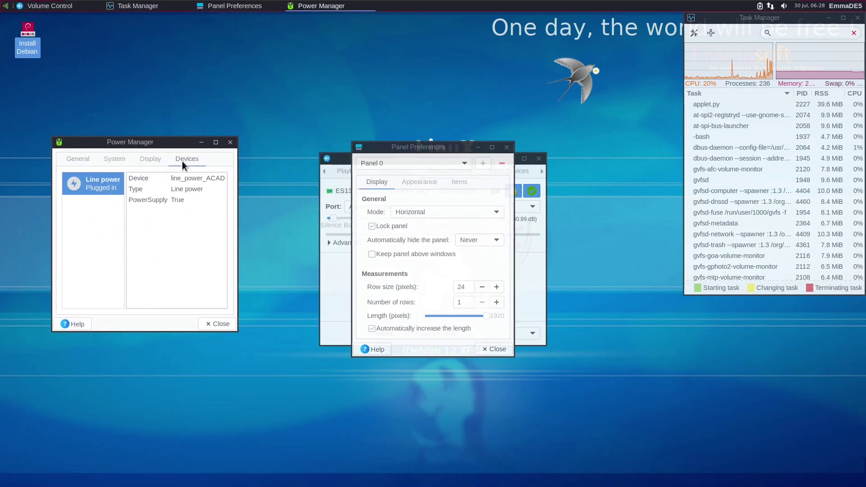
pyautogui.click(218, 323)
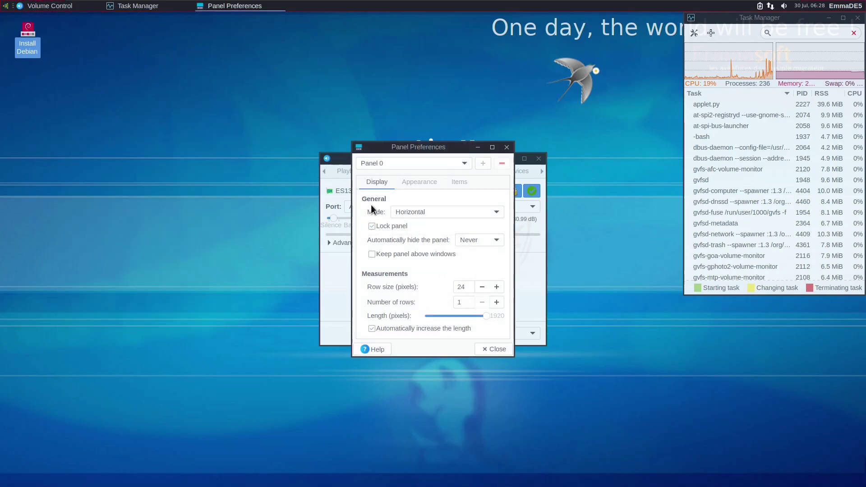
# Step: Review the Appearance, Items and Display settings of Panel 0, and close the panel preferences
pyautogui.moveTo(397, 145); pyautogui.dragTo(149, 141)
pyautogui.click(166, 178)
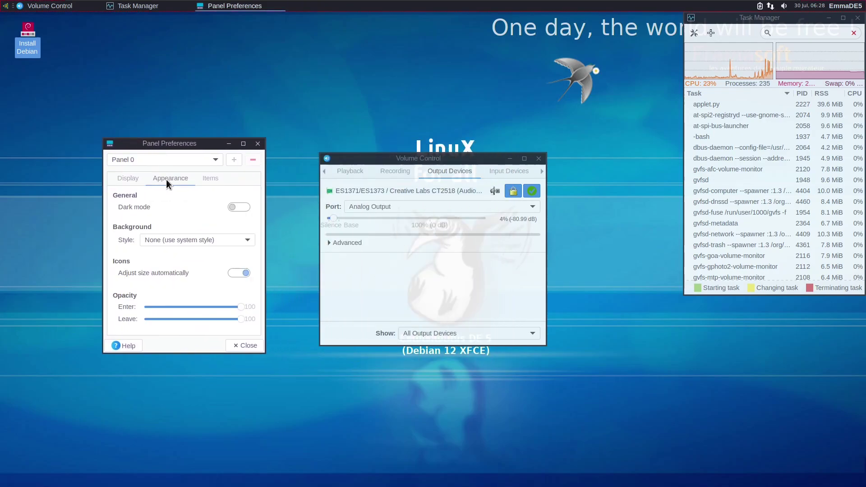
pyautogui.click(204, 179)
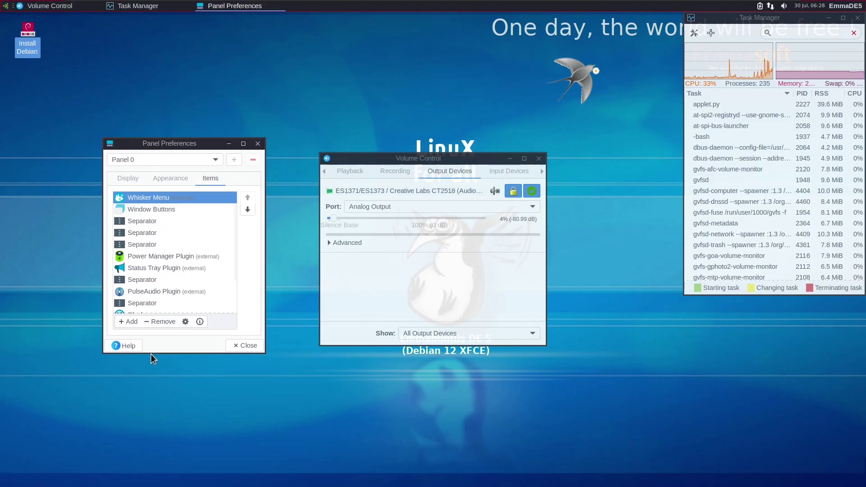
pyautogui.click(136, 179)
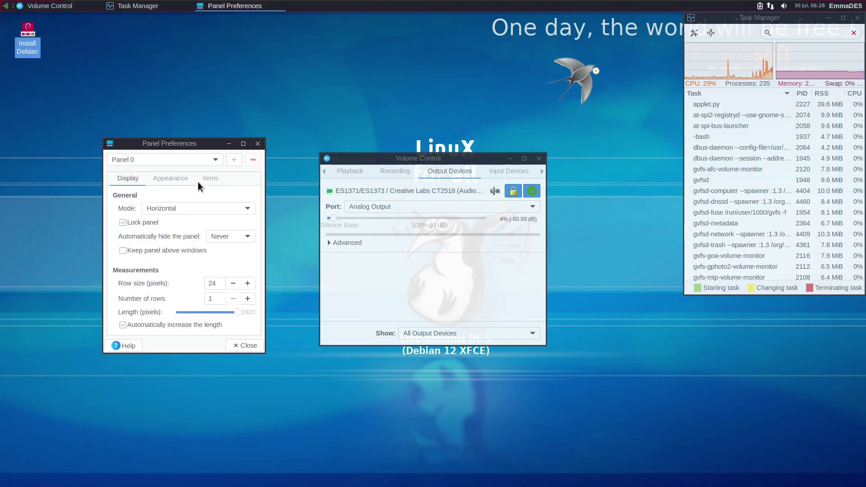
pyautogui.click(248, 345)
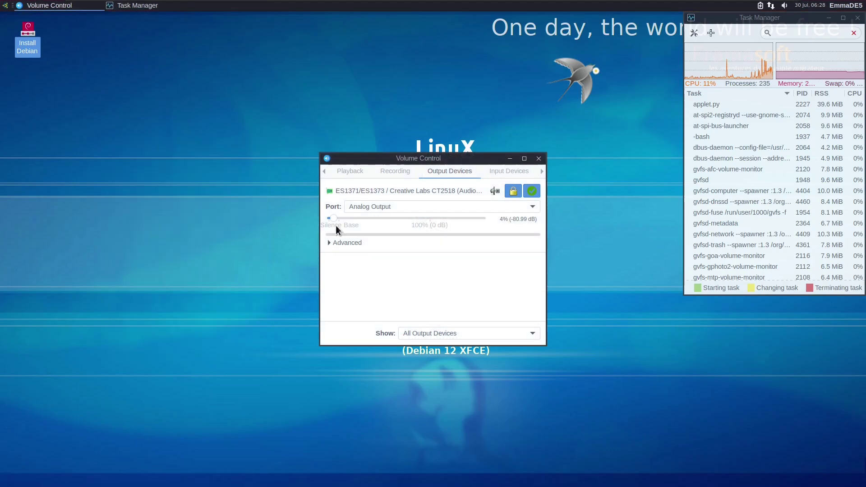
# Step: Review the playback, recording, device and configuration pages of Volume Control, and close it
pyautogui.moveTo(347, 163); pyautogui.dragTo(240, 161)
pyautogui.click(244, 167)
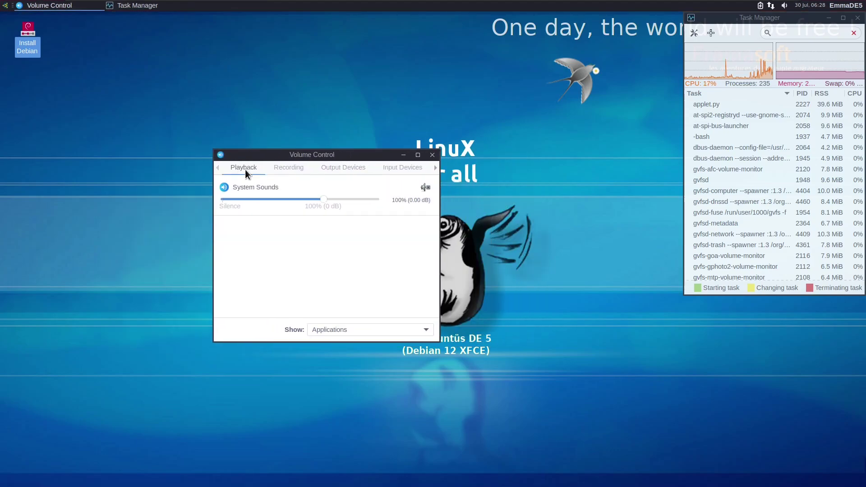
pyautogui.click(293, 167)
pyautogui.click(326, 168)
pyautogui.click(395, 171)
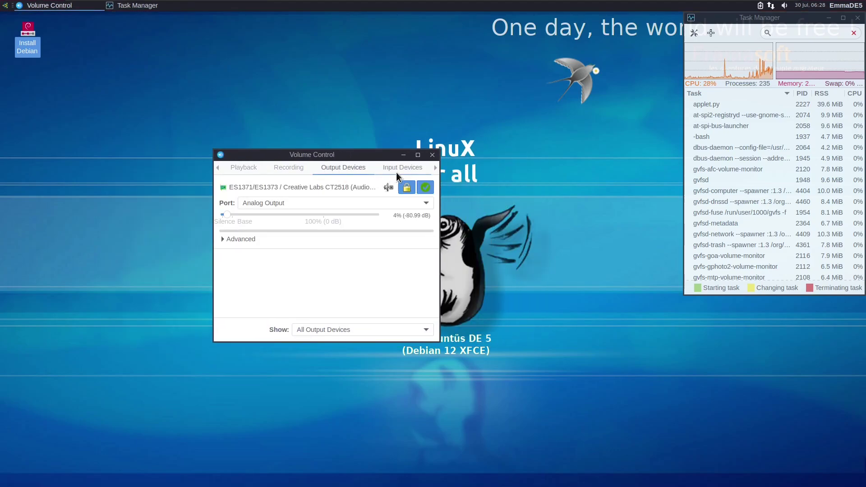
pyautogui.click(436, 168)
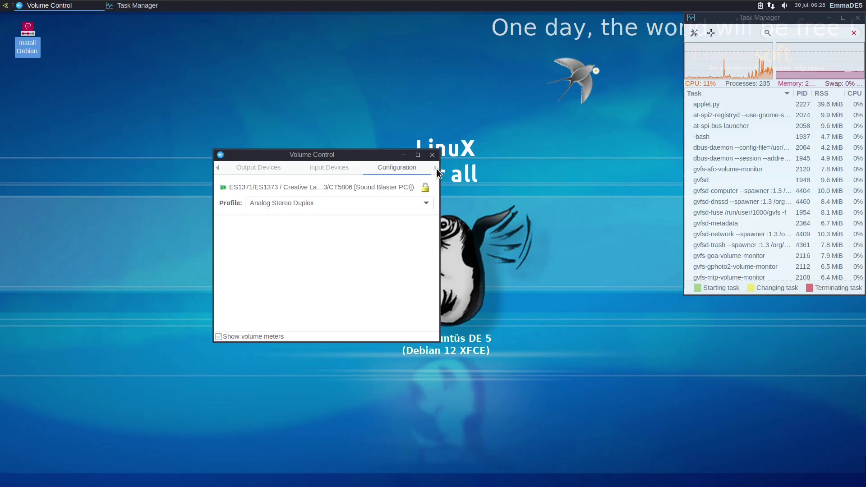
pyautogui.click(434, 155)
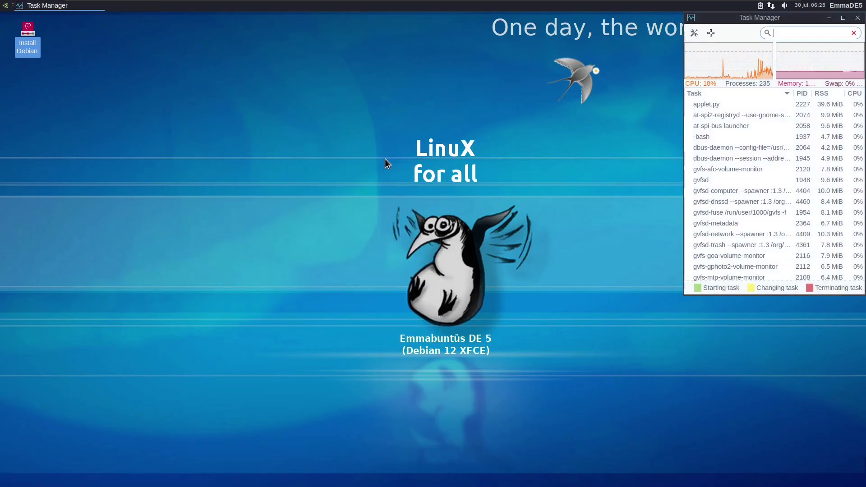
# Step: Open the desktop settings and browse the wallpapers in the backdrops folder down to the end
pyautogui.rightClick(120, 97)
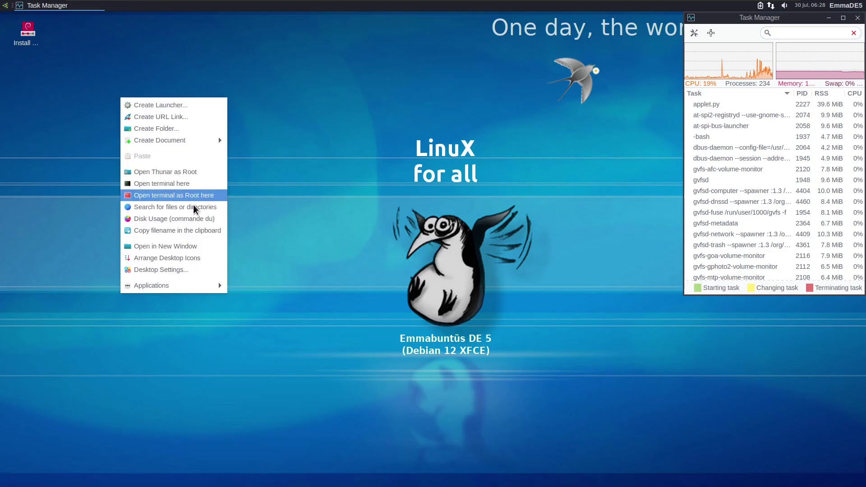
pyautogui.click(197, 270)
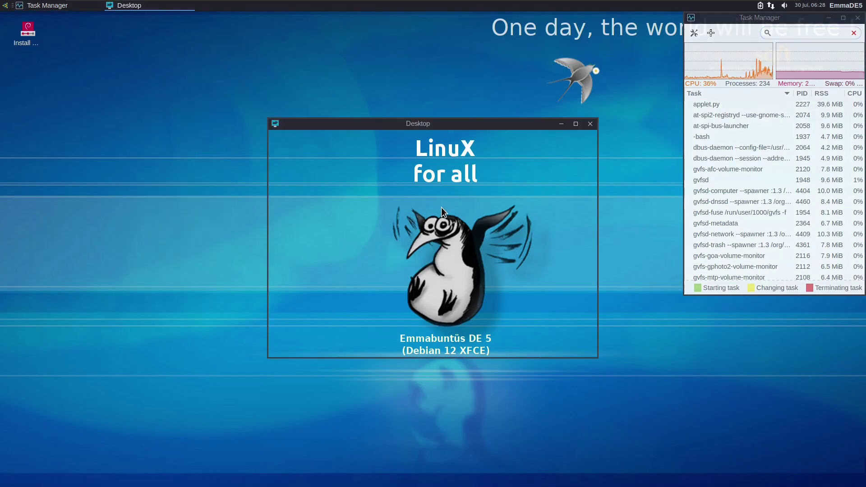
pyautogui.moveTo(437, 124); pyautogui.dragTo(516, 140)
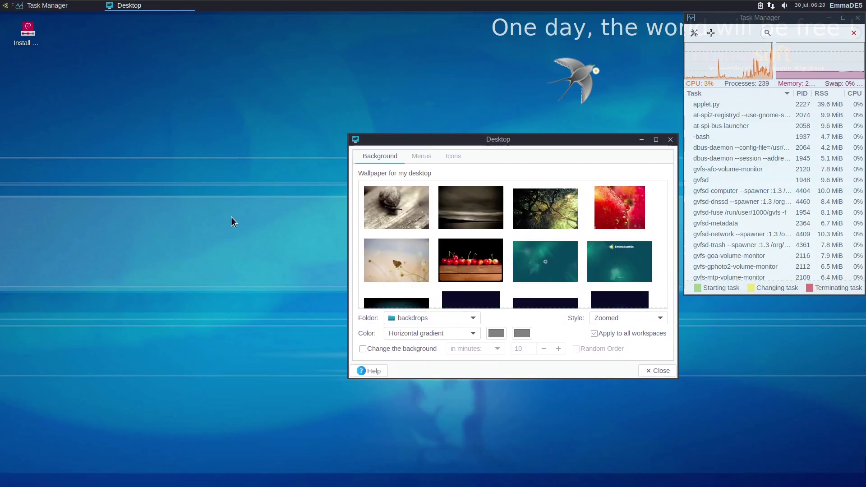
pyautogui.moveTo(664, 207); pyautogui.dragTo(668, 289)
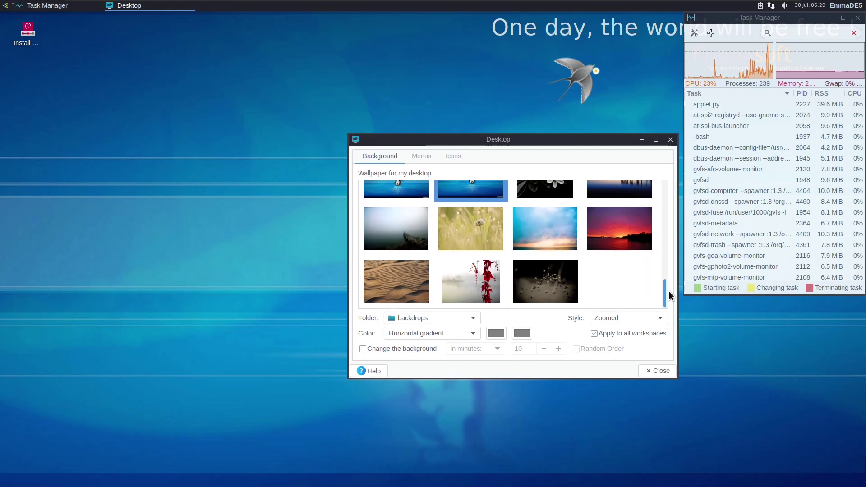
# Step: Set the red sunset-over-water picture as wallpaper, and review the Menus and Icons settings before closing the desktop settings
pyautogui.click(610, 225)
pyautogui.moveTo(465, 139); pyautogui.dragTo(307, 110)
pyautogui.click(264, 129)
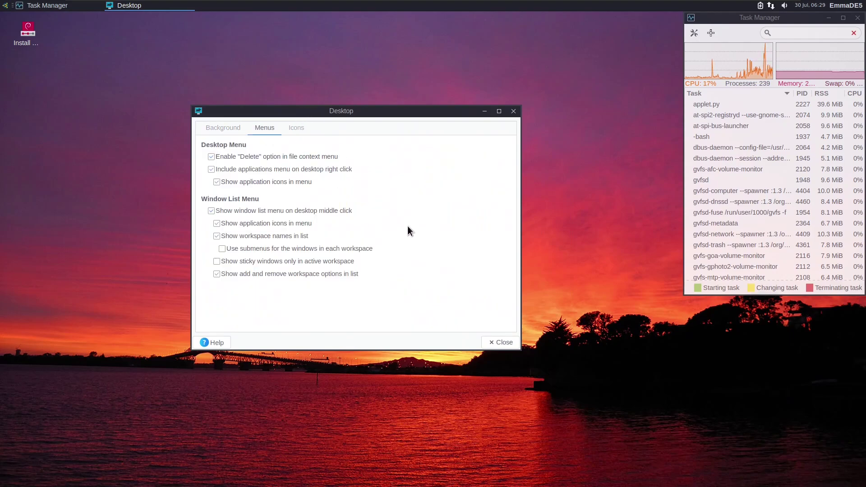
pyautogui.click(293, 127)
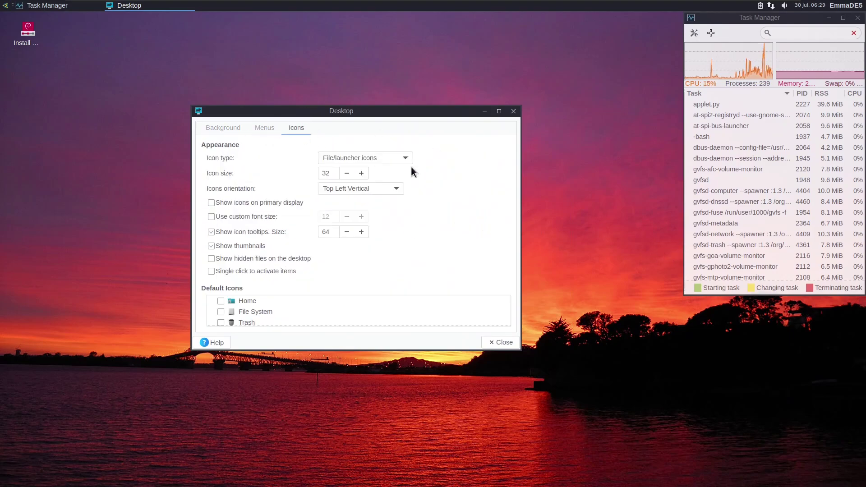
pyautogui.click(501, 342)
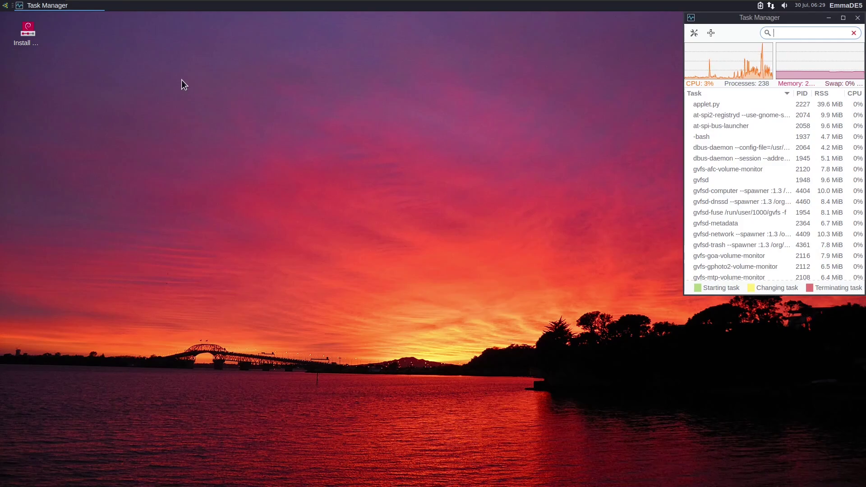
# Step: Browse the desktop's application categories, including Accessibility, Games, Office and System, and close the list without launching anything
pyautogui.rightClick(163, 74)
pyautogui.moveTo(195, 271)
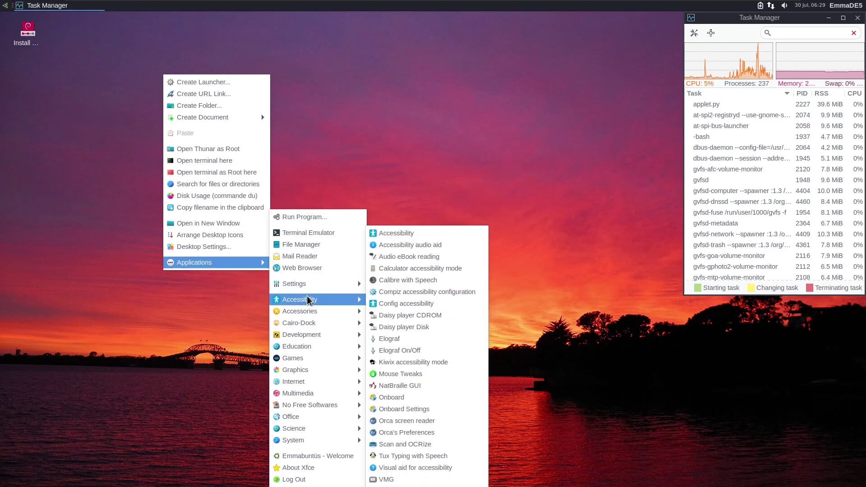
pyautogui.moveTo(310, 310)
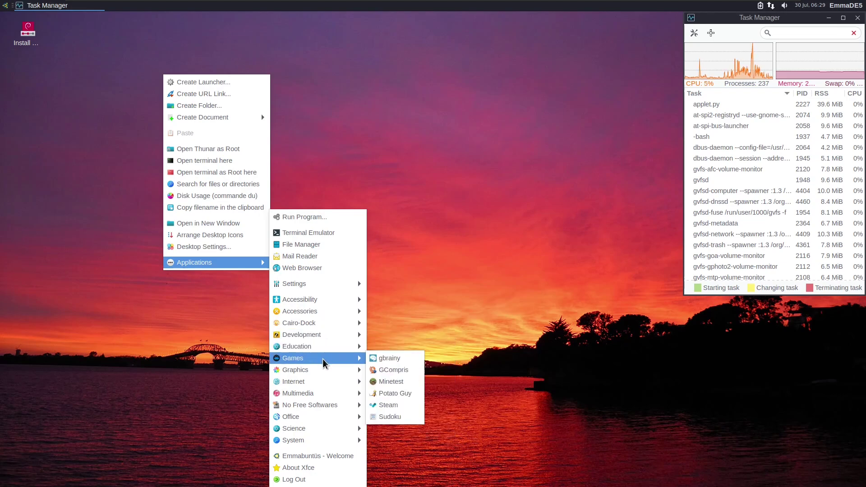
pyautogui.moveTo(323, 376)
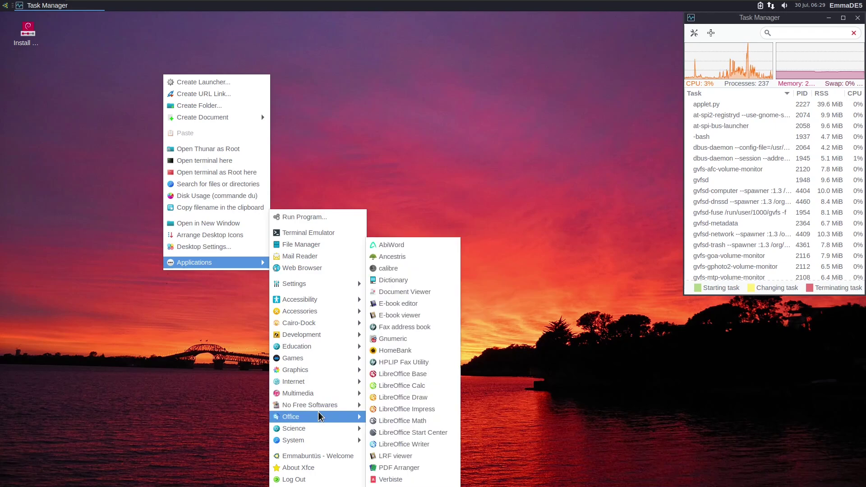
pyautogui.moveTo(321, 431)
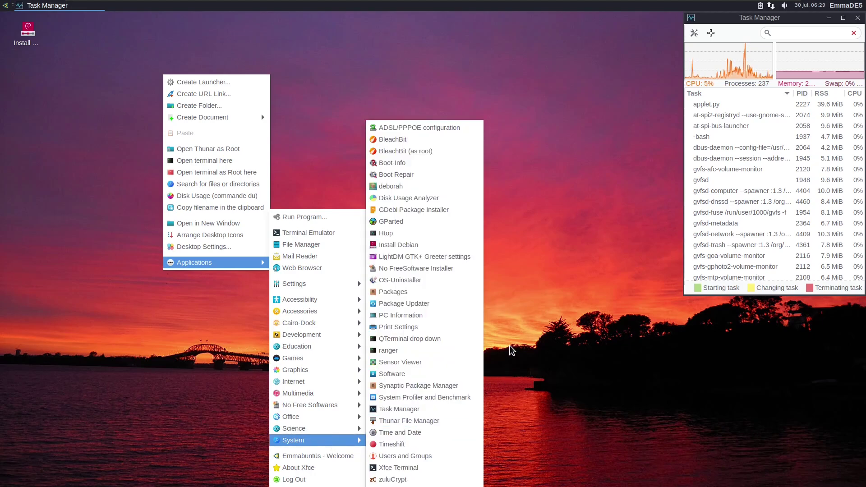
pyautogui.click(501, 363)
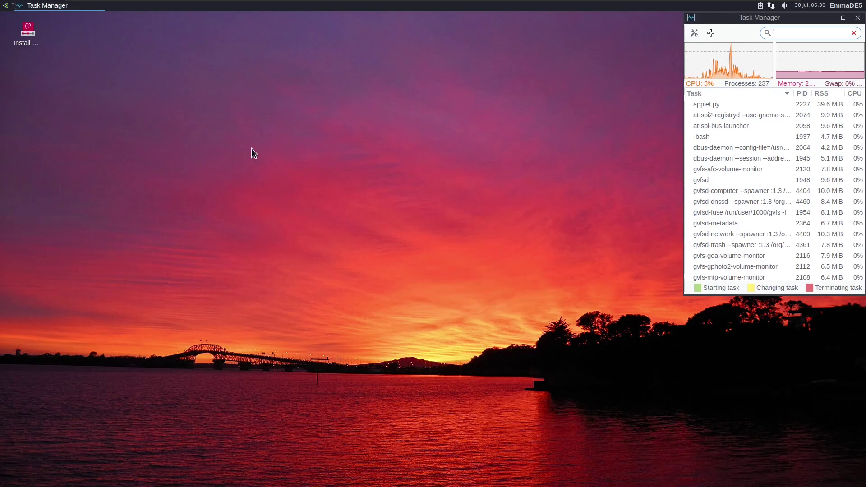
# Step: Launch Inkscape from the Graphics applications
pyautogui.click(5, 6)
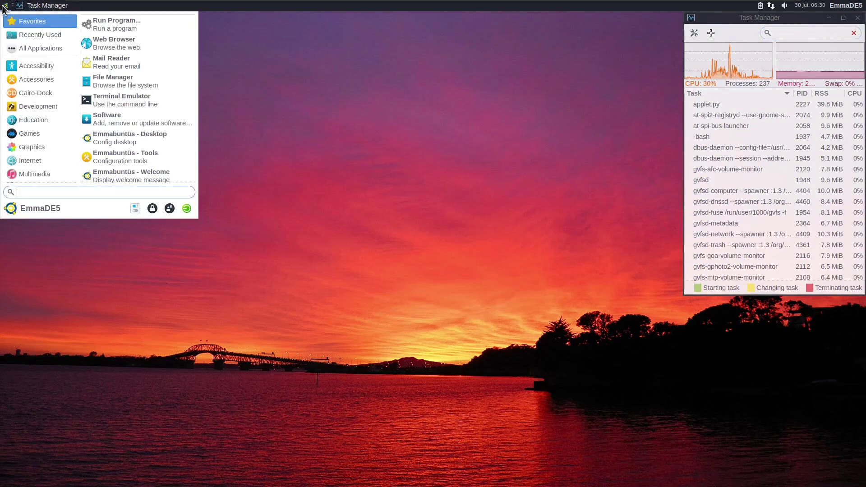
pyautogui.click(40, 79)
pyautogui.rightClick(238, 131)
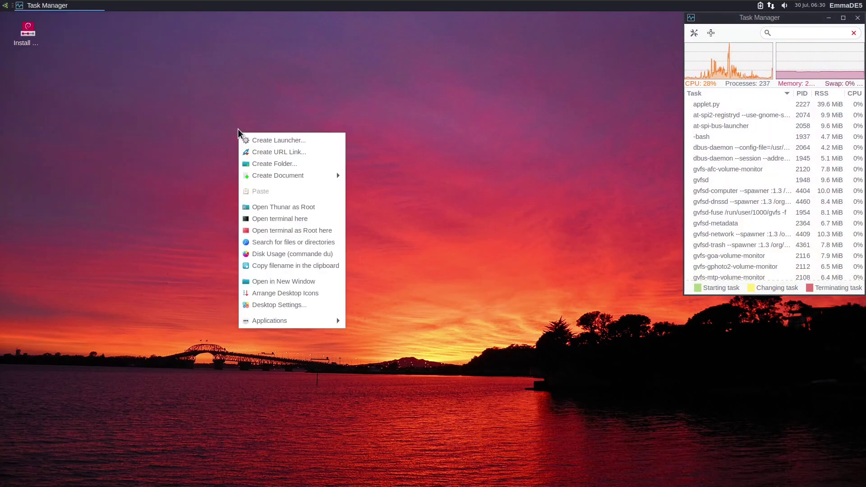
pyautogui.moveTo(296, 323)
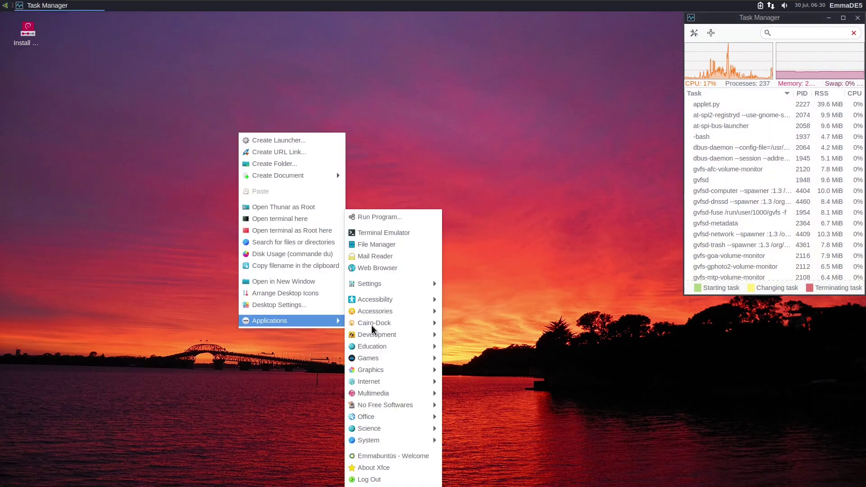
pyautogui.moveTo(388, 367)
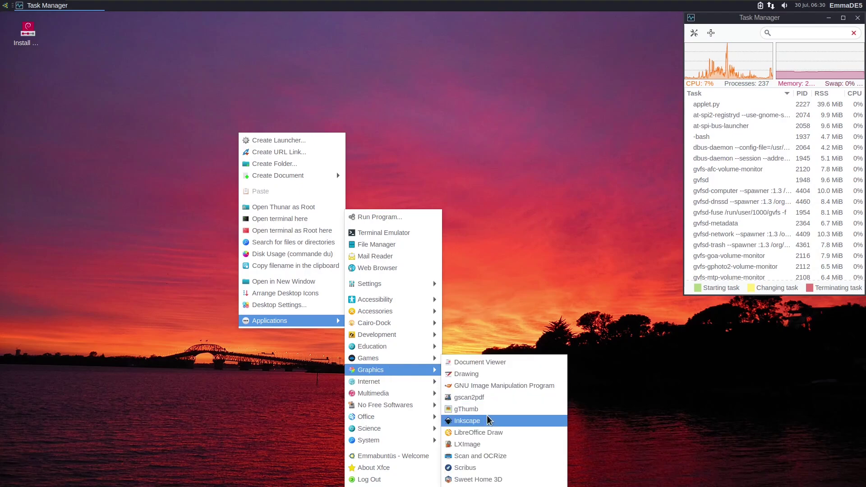
pyautogui.click(466, 420)
# Step: Launch LibreOffice Calc from the Office applications, dismiss its Tip of the Day, and minimize the spreadsheet window
pyautogui.rightClick(107, 173)
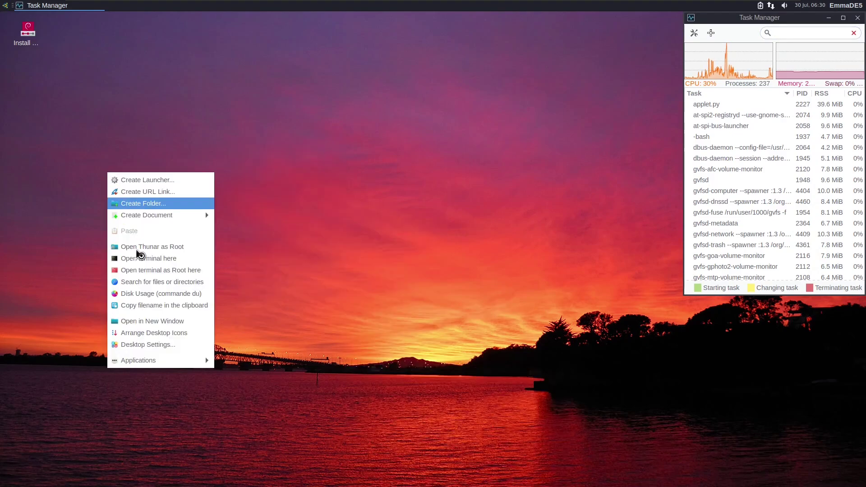
pyautogui.moveTo(153, 358)
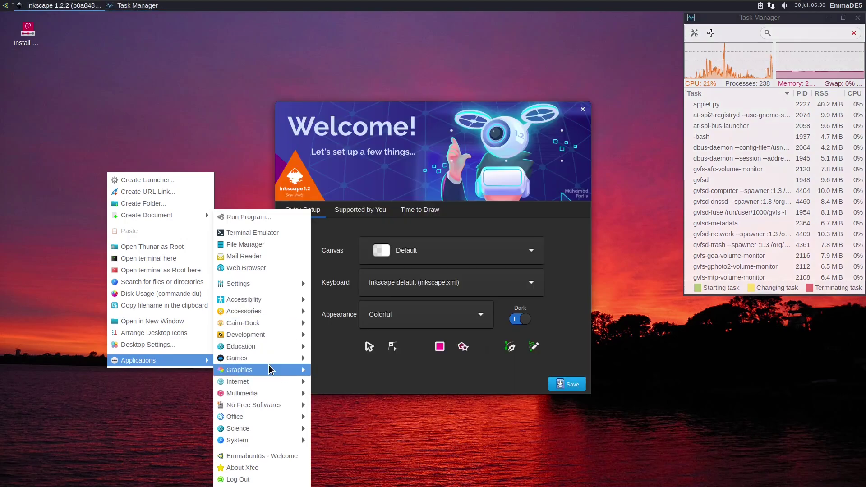
pyautogui.moveTo(269, 370)
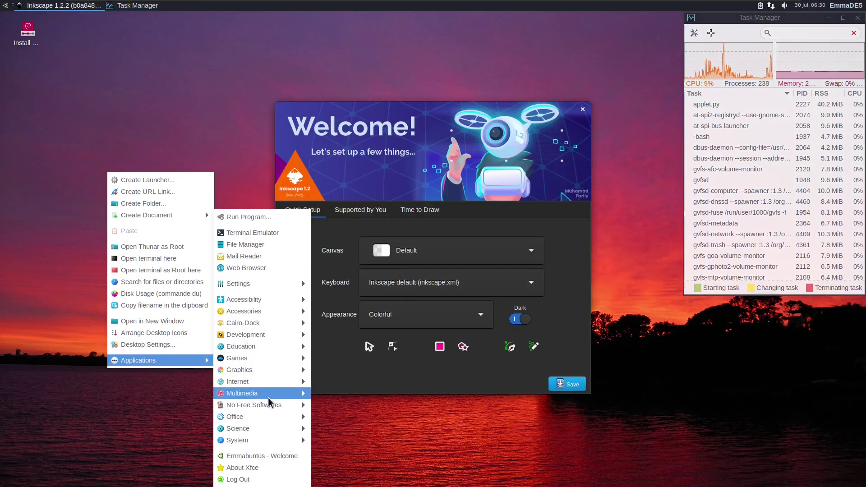
pyautogui.moveTo(267, 408)
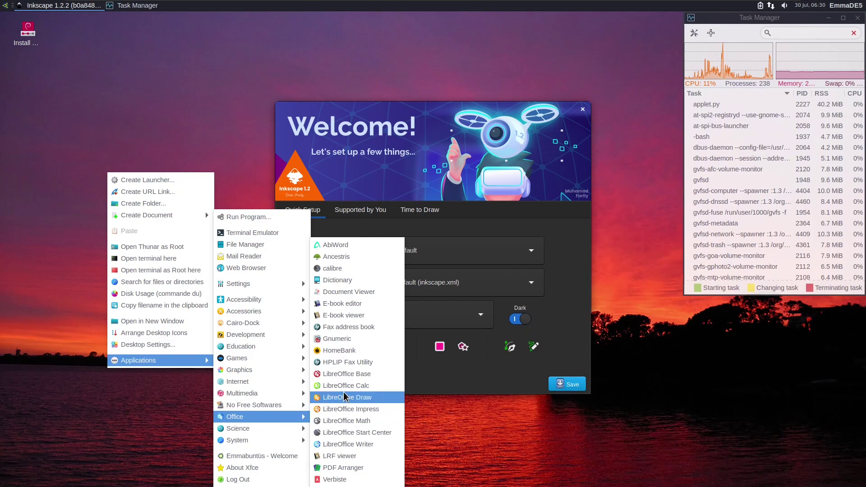
pyautogui.click(344, 386)
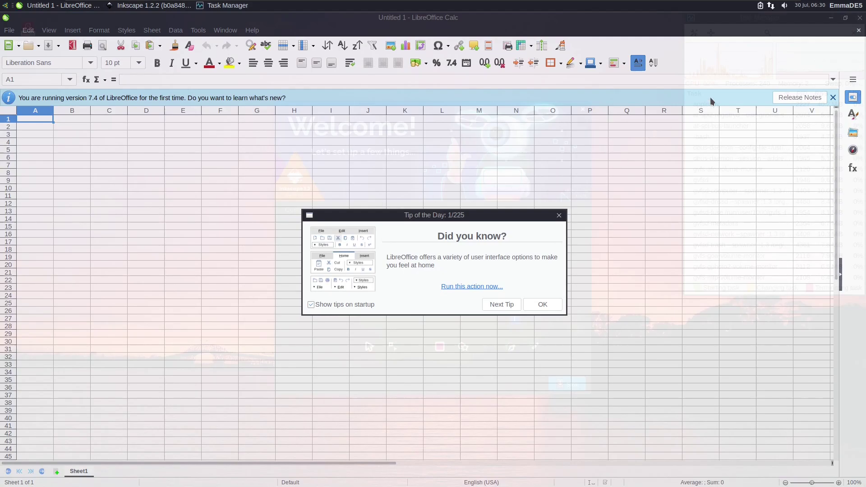
pyautogui.click(561, 219)
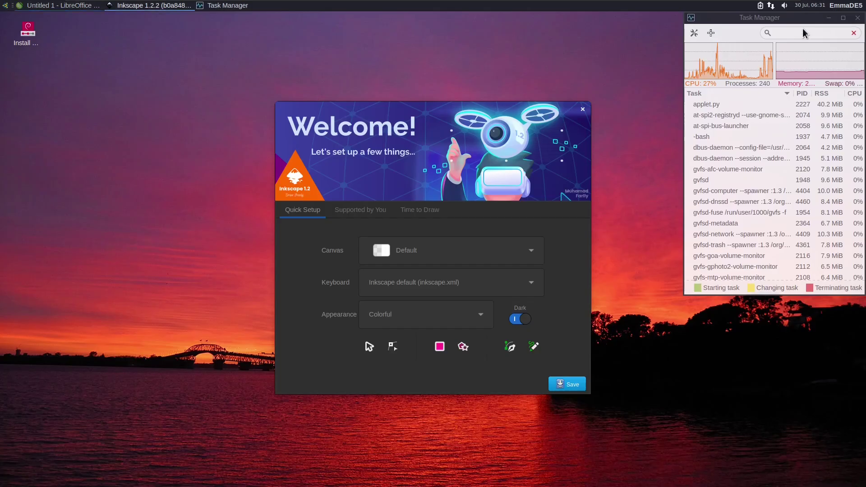
pyautogui.click(830, 18)
# Step: Look through the Education and Graphics applications, and launch Thunderbird from the Internet category
pyautogui.rightClick(79, 174)
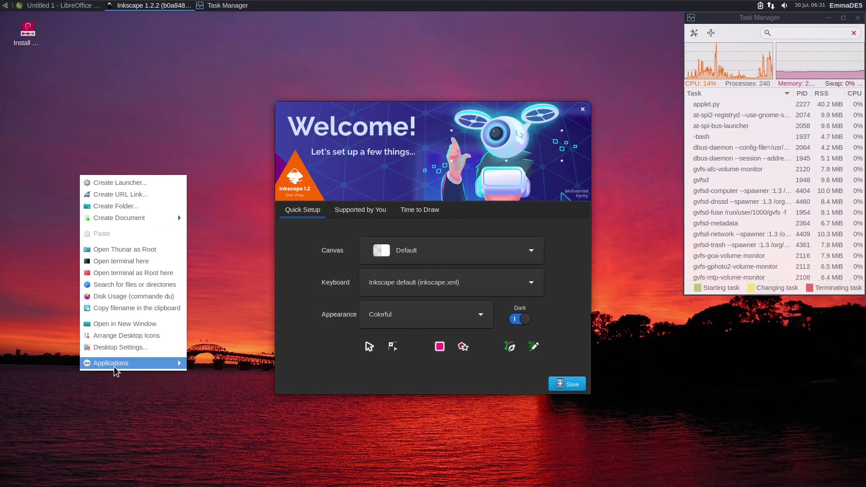
pyautogui.moveTo(116, 366)
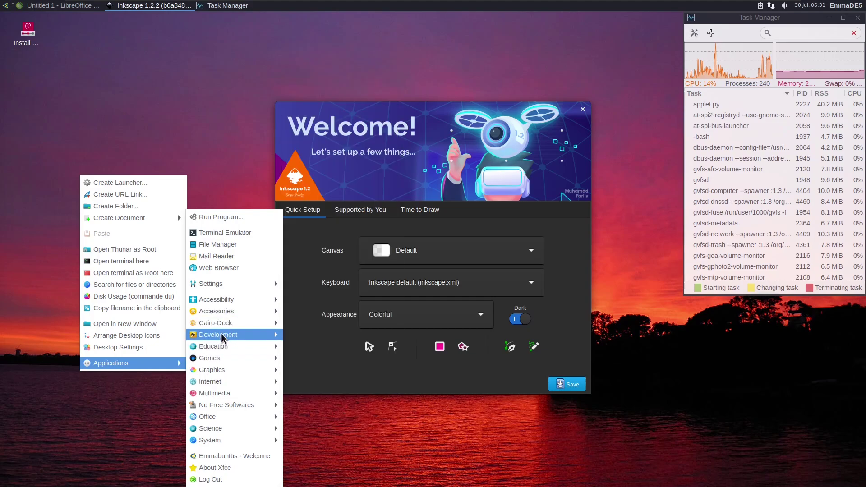
pyautogui.moveTo(222, 349)
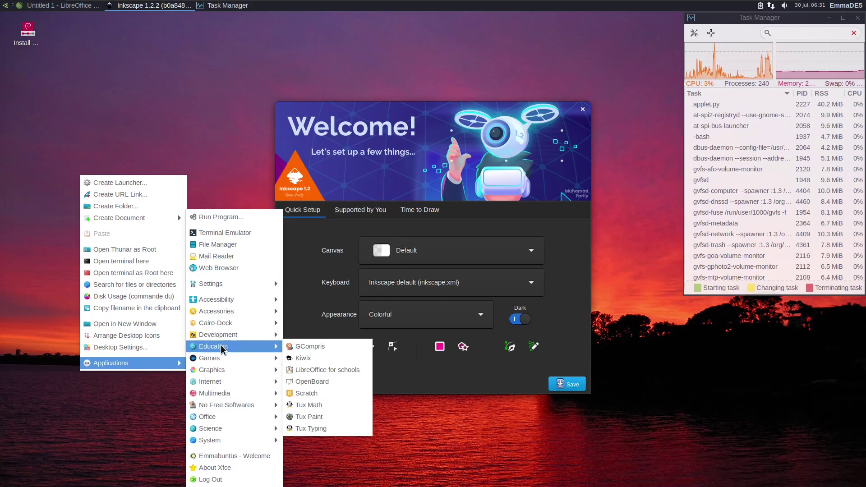
pyautogui.moveTo(220, 369)
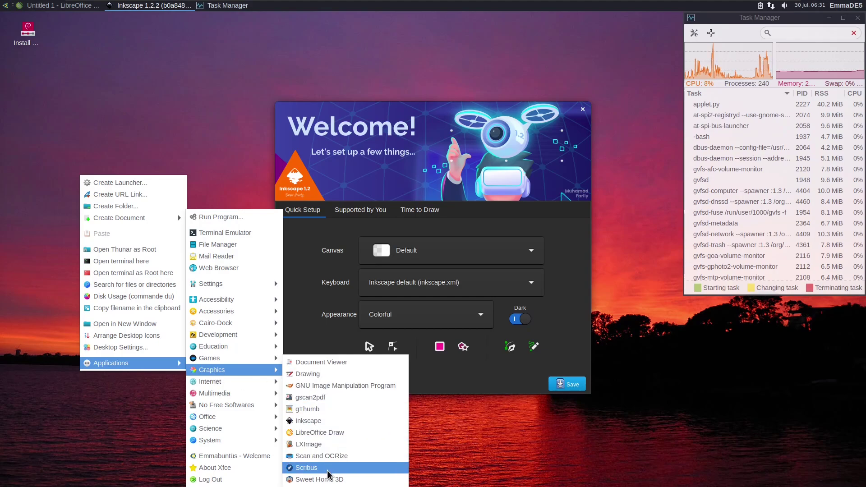
pyautogui.moveTo(239, 383)
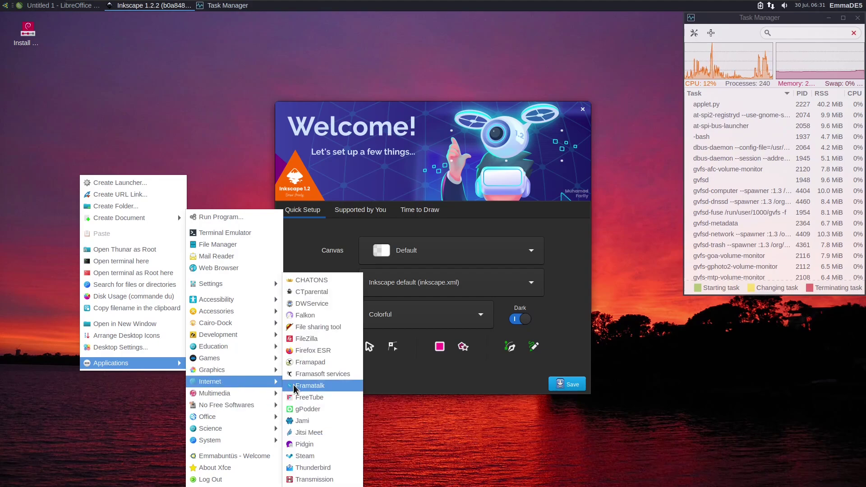
pyautogui.click(319, 467)
# Step: Launch Firefox ESR from the Internet applications and minimize its window
pyautogui.rightClick(65, 206)
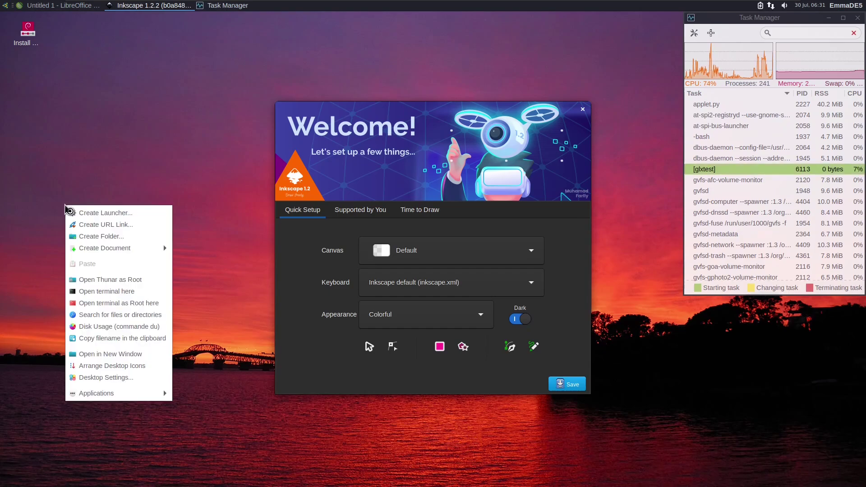
pyautogui.moveTo(114, 393)
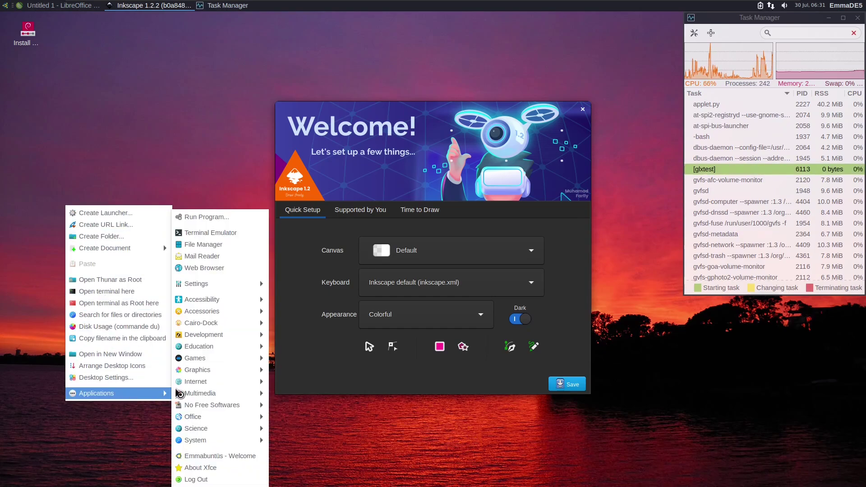
pyautogui.moveTo(212, 381)
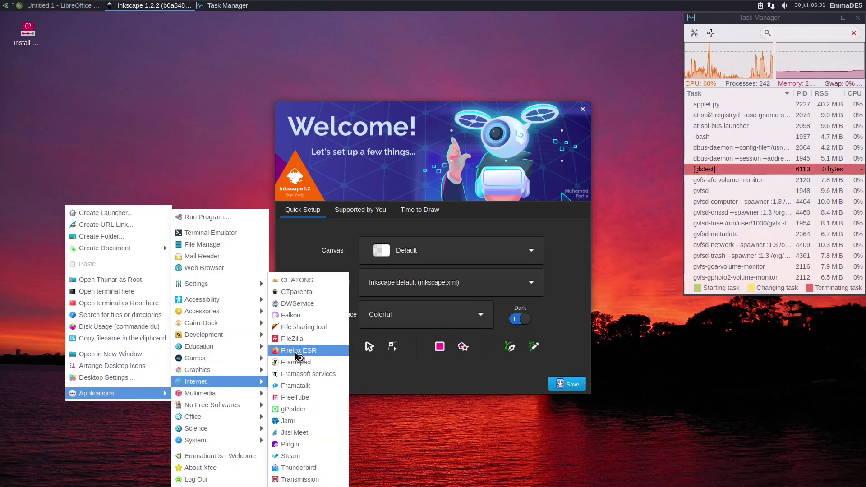
pyautogui.click(296, 354)
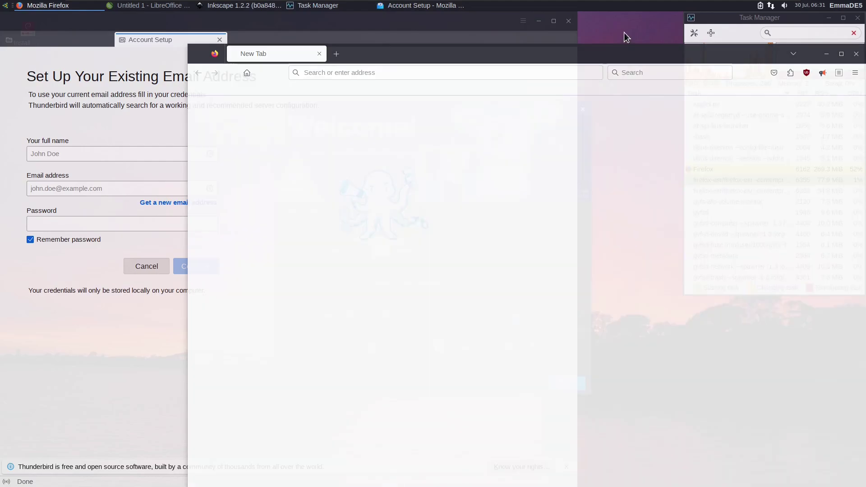
pyautogui.click(826, 53)
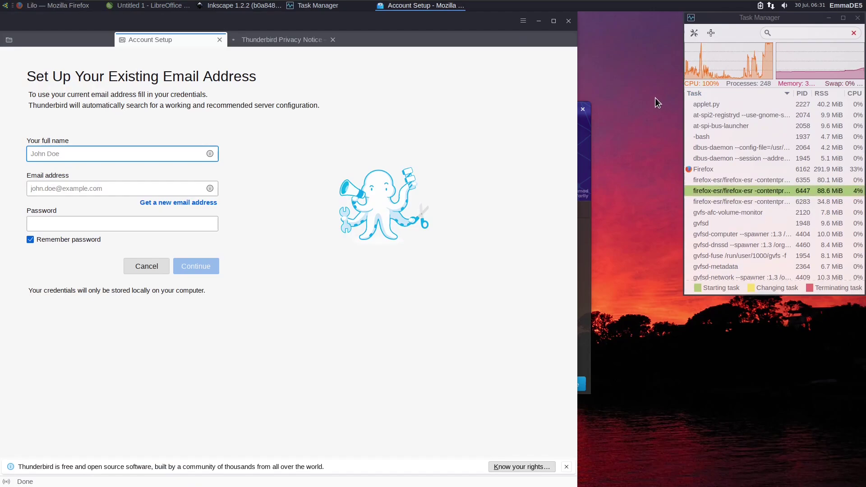
# Step: Launch Pidgin from the Internet applications and move its Accounts window over toward the Task Manager
pyautogui.rightClick(621, 91)
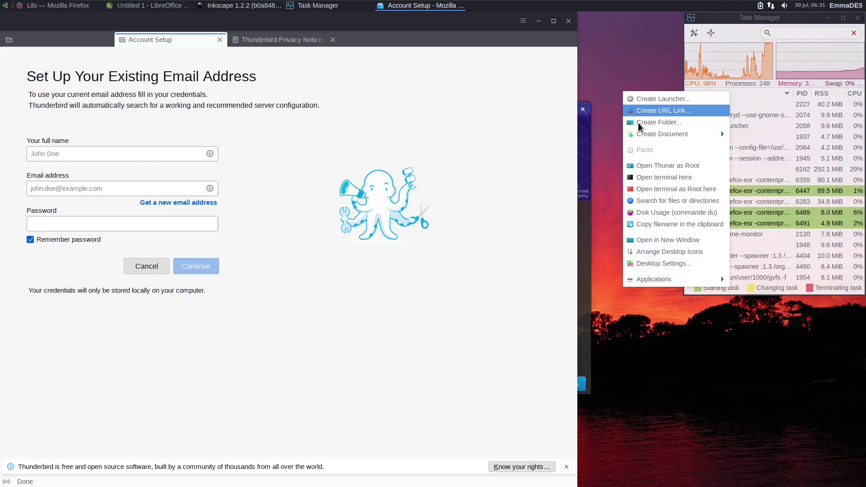
pyautogui.moveTo(669, 278)
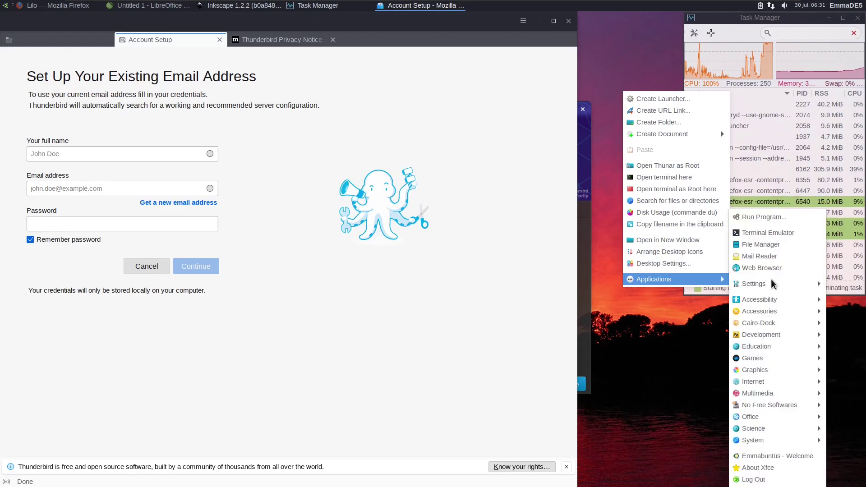
pyautogui.moveTo(765, 335)
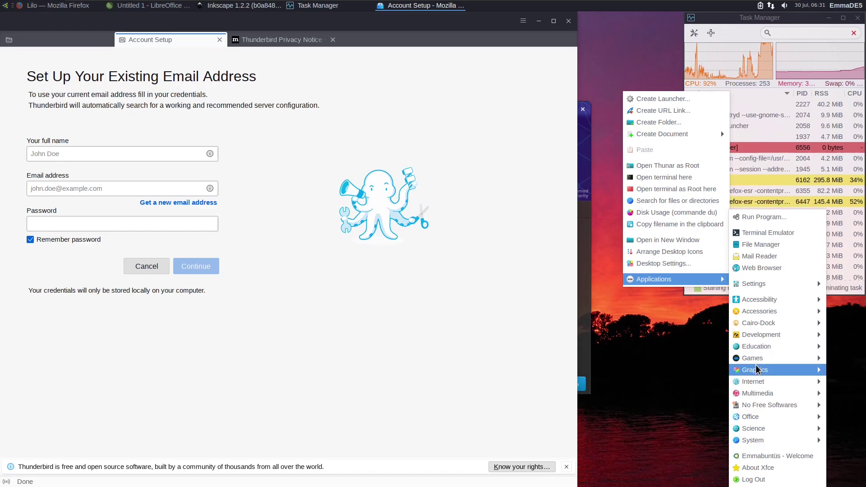
pyautogui.moveTo(757, 369)
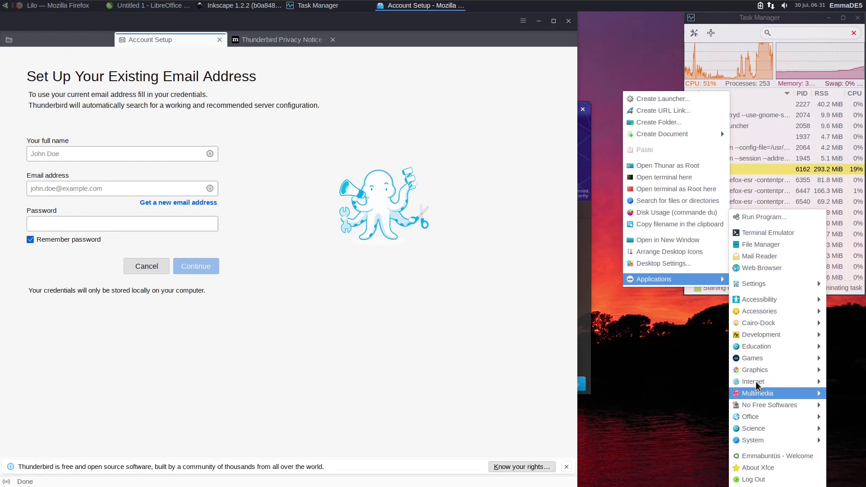
pyautogui.moveTo(757, 385)
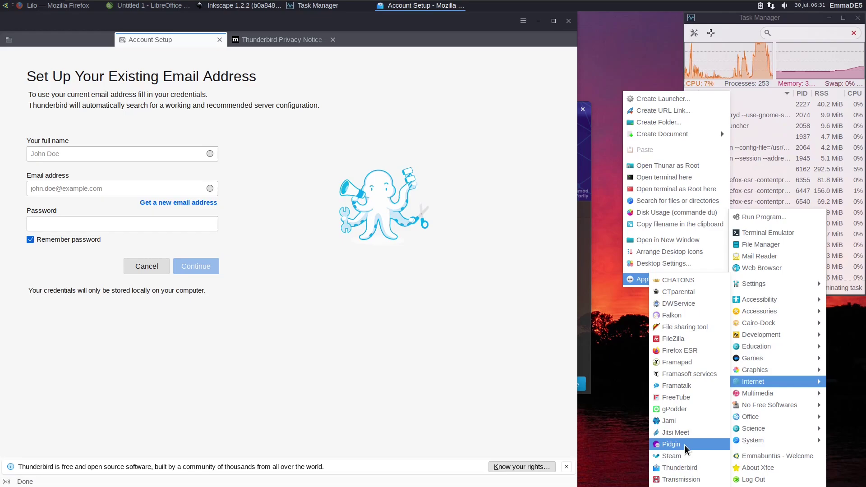
pyautogui.click(671, 444)
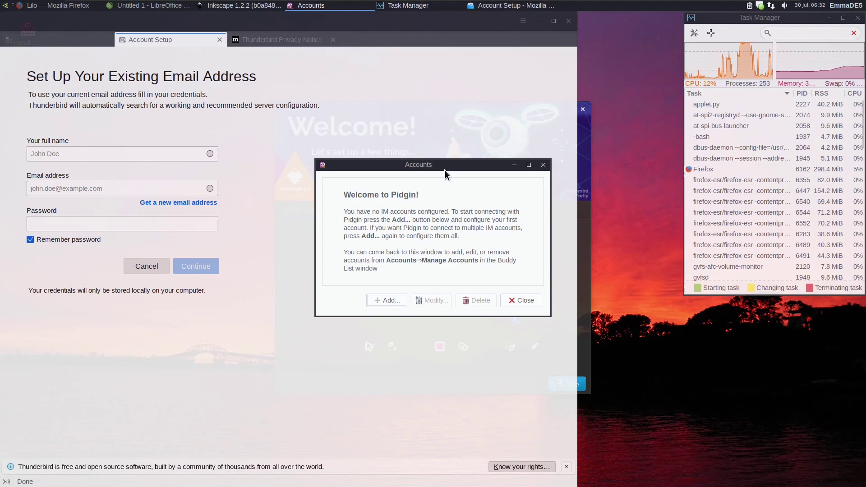
pyautogui.moveTo(444, 169); pyautogui.dragTo(541, 174)
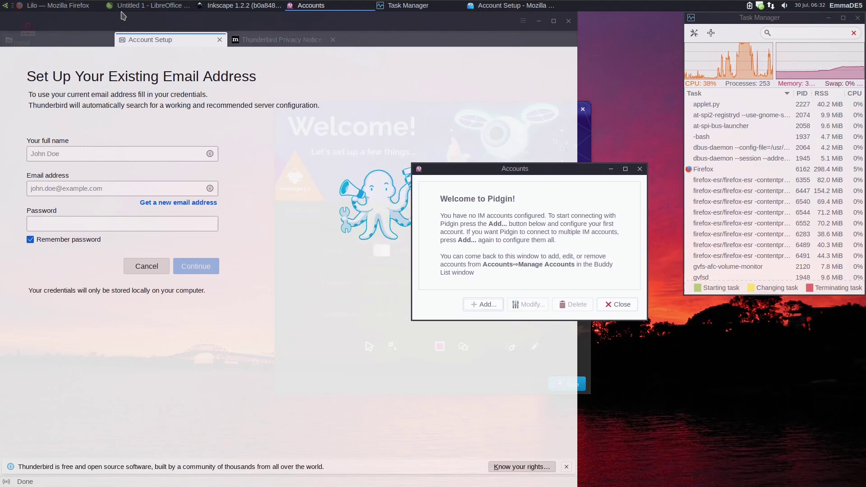
# Step: Minimize the Calc and Firefox windows and check the memory usage in Task Manager
pyautogui.click(126, 5)
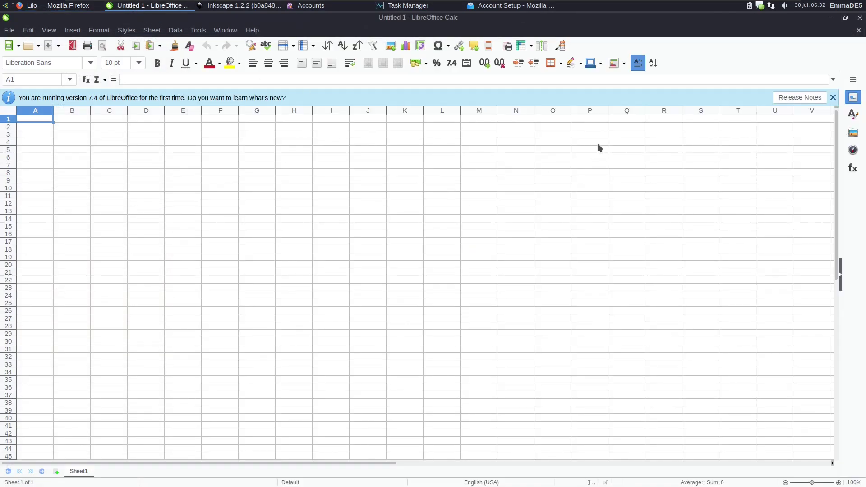
pyautogui.click(831, 17)
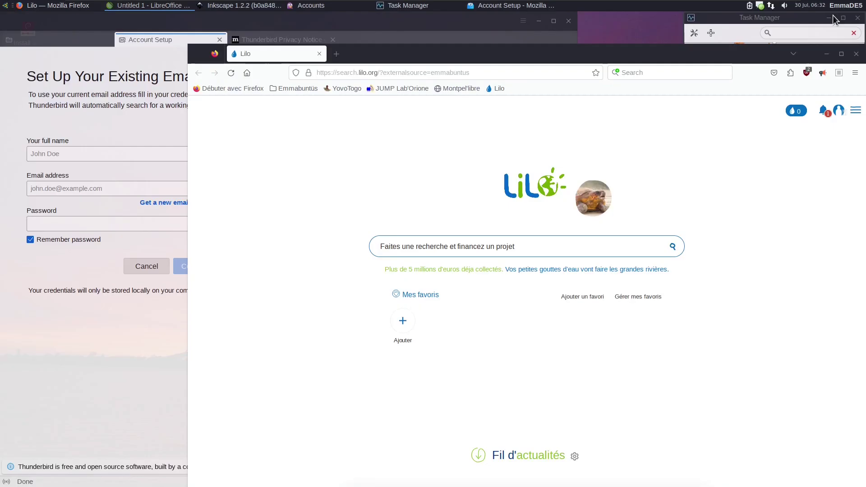
pyautogui.click(824, 55)
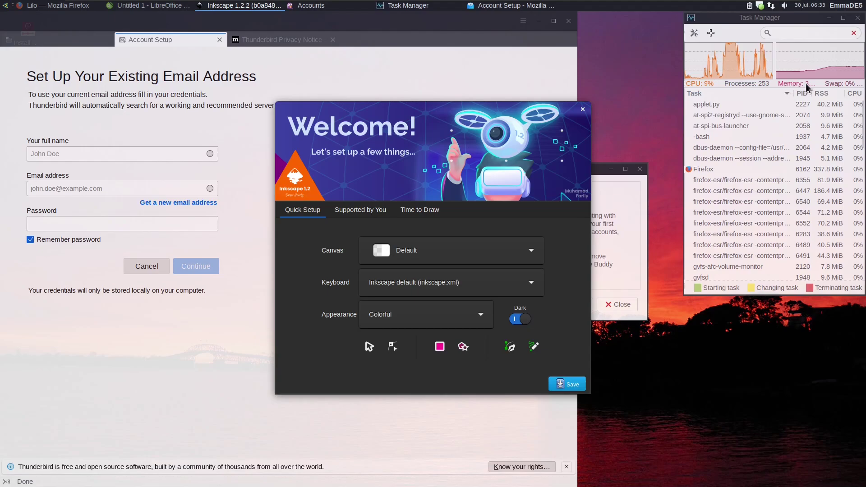
pyautogui.moveTo(806, 86)
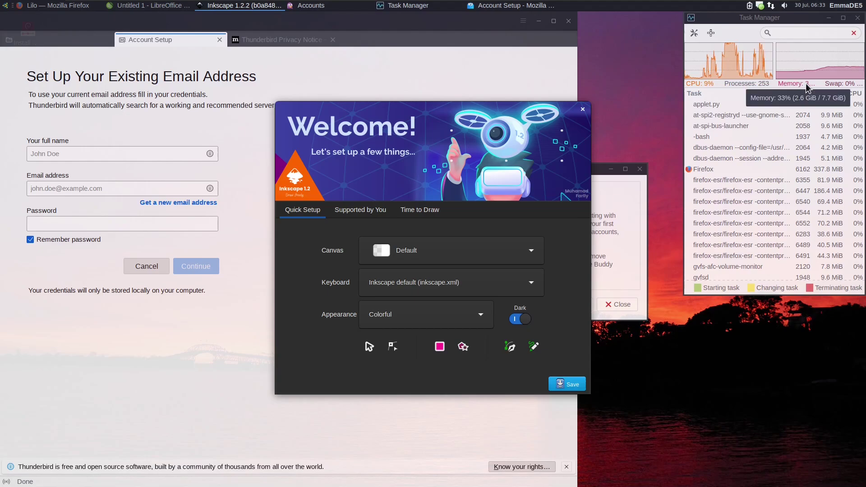
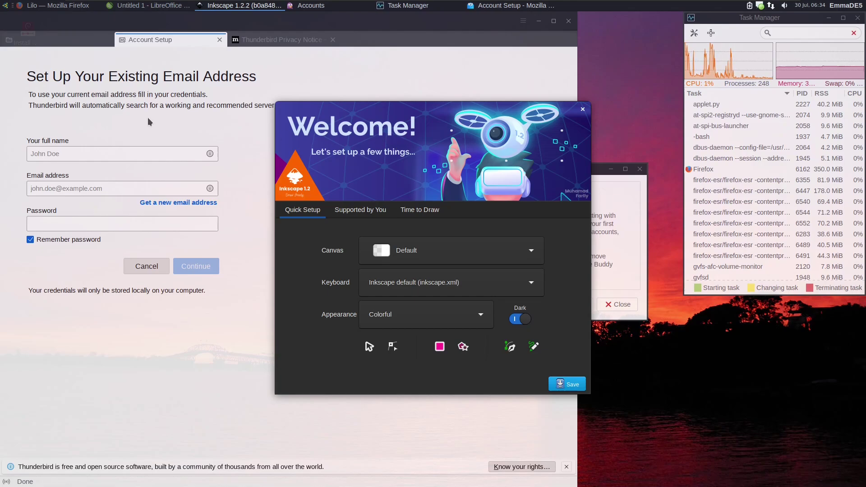
# Step: Switch to Thunderbird's home page and open its About dialog to check the version
pyautogui.click(205, 116)
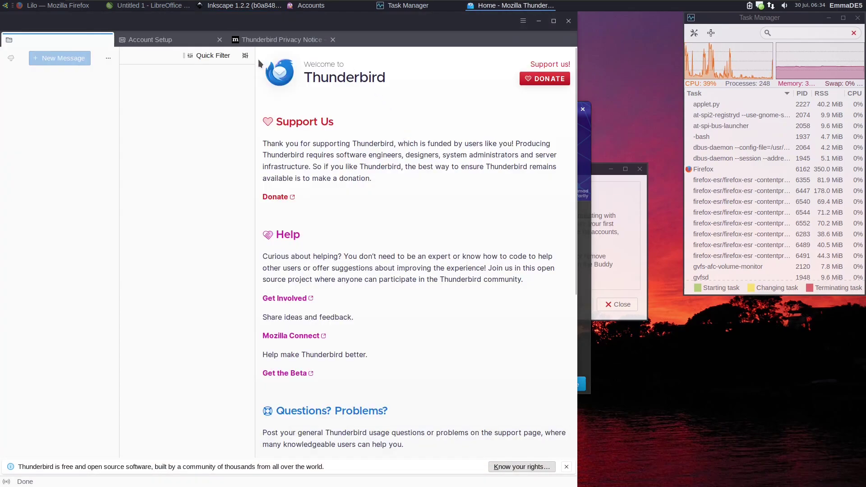
pyautogui.click(523, 21)
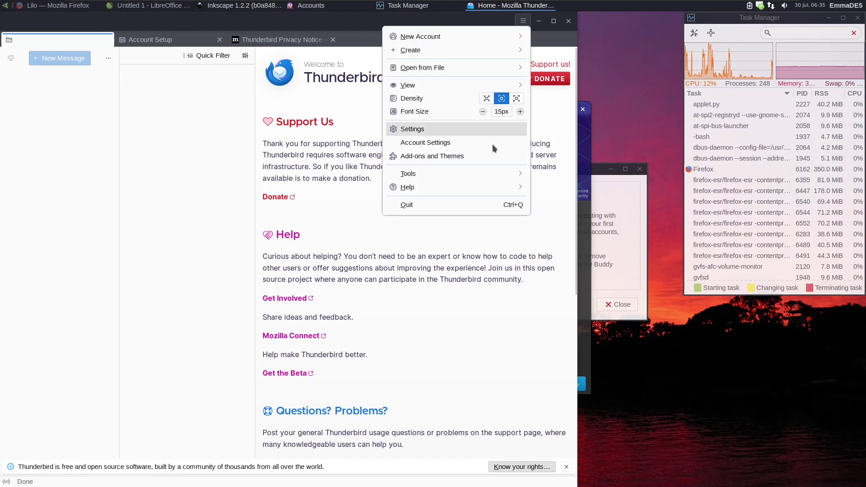
pyautogui.click(443, 191)
pyautogui.click(487, 175)
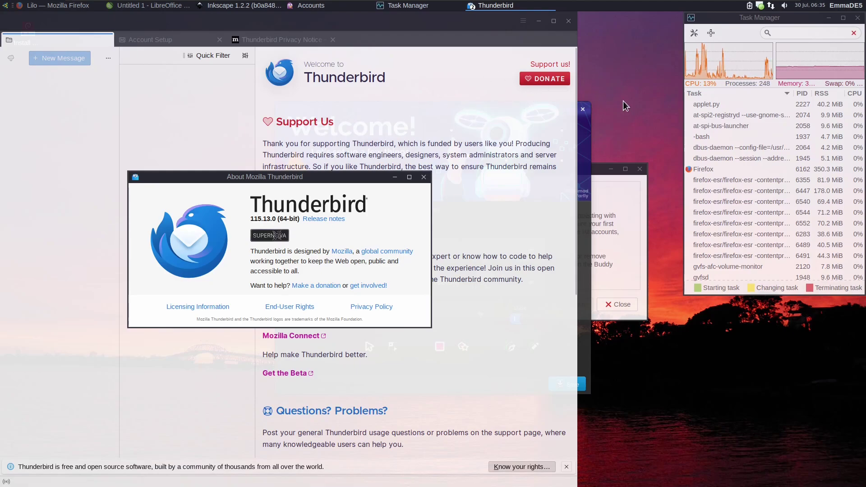
# Step: Look through the desktop's application categories, launch Firefox ESR from Internet, and keep its Lilo window in front
pyautogui.rightClick(612, 89)
pyautogui.moveTo(646, 276)
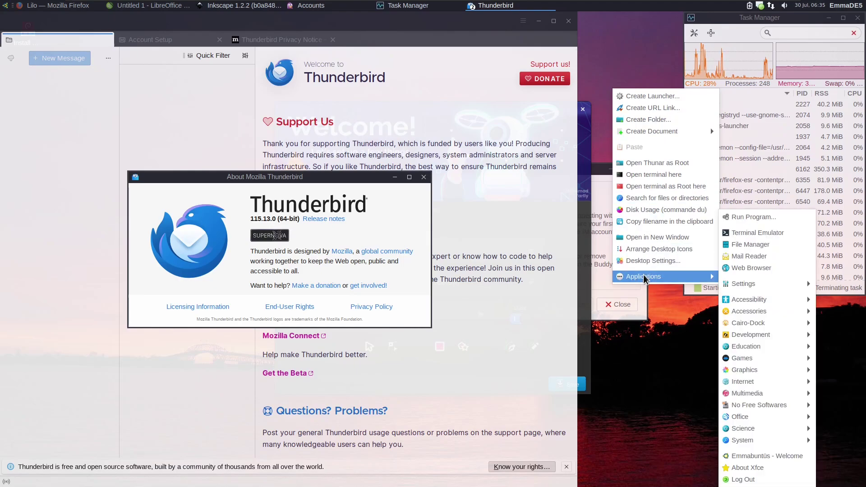
pyautogui.moveTo(752, 289)
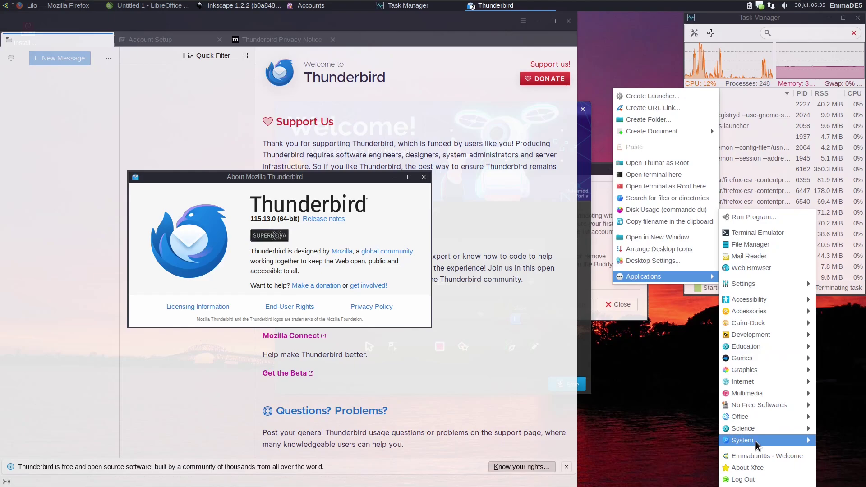
pyautogui.moveTo(755, 440)
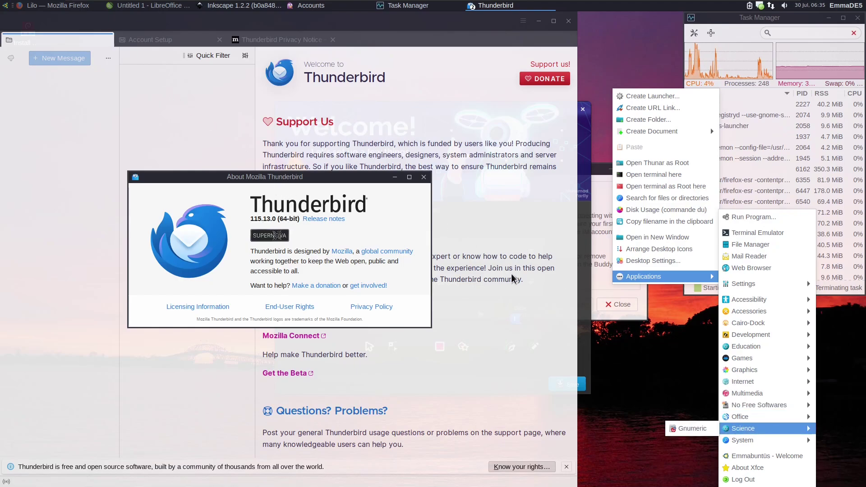
pyautogui.moveTo(751, 381)
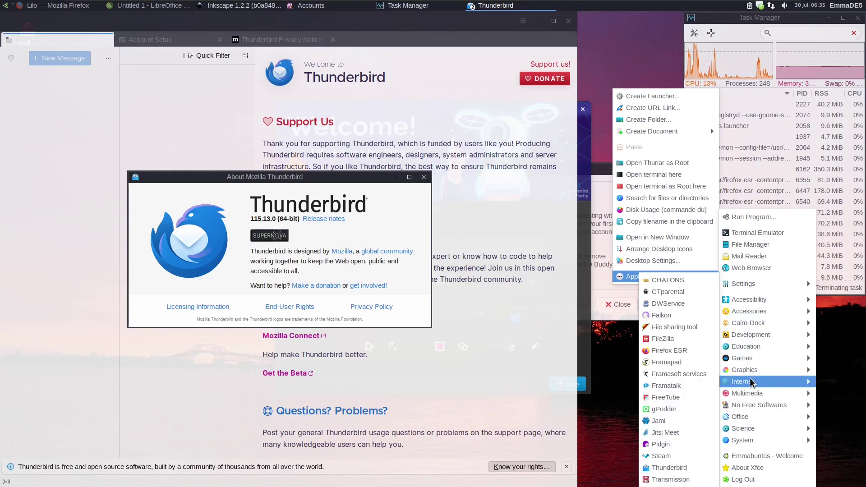
pyautogui.click(670, 350)
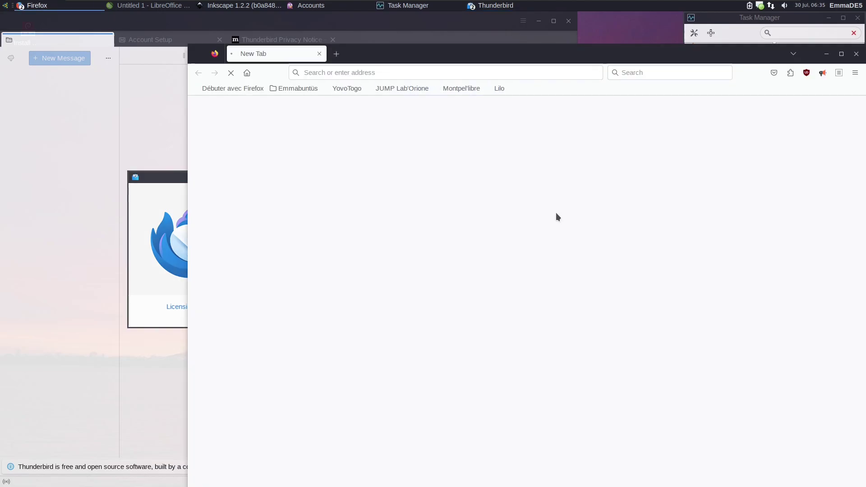
pyautogui.click(52, 6)
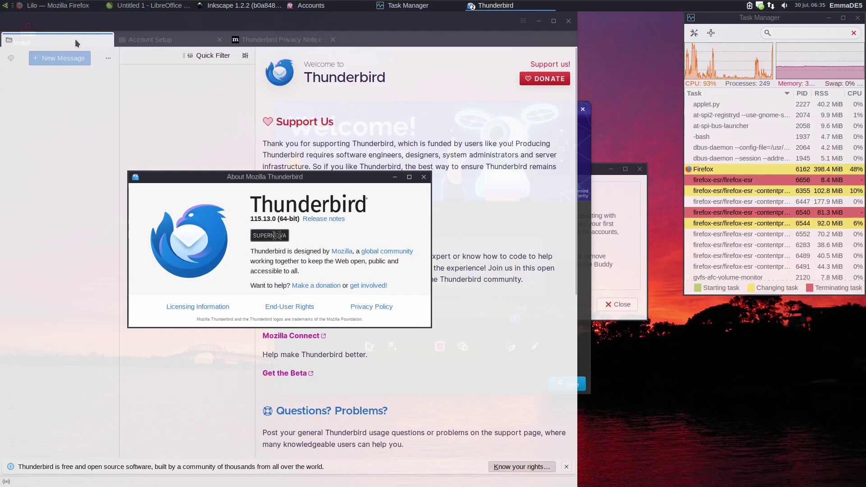
pyautogui.click(52, 8)
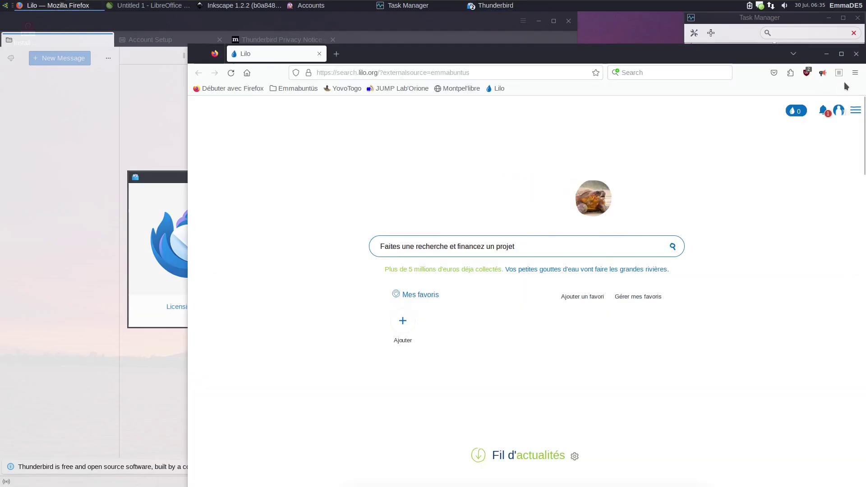
# Step: Open the full Firefox browsing history and reopen the "On July 29th, 2024 EmmaDE5 accessible to the visually impaired!" article
pyautogui.click(855, 72)
pyautogui.click(750, 175)
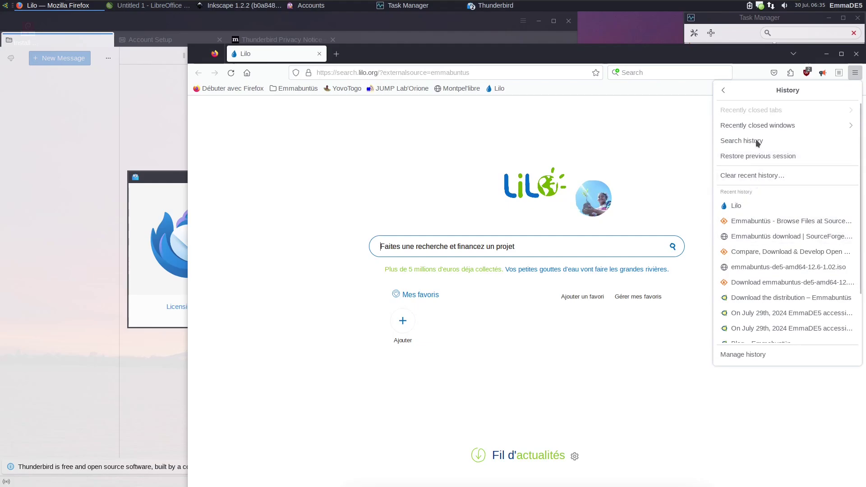
pyautogui.click(756, 355)
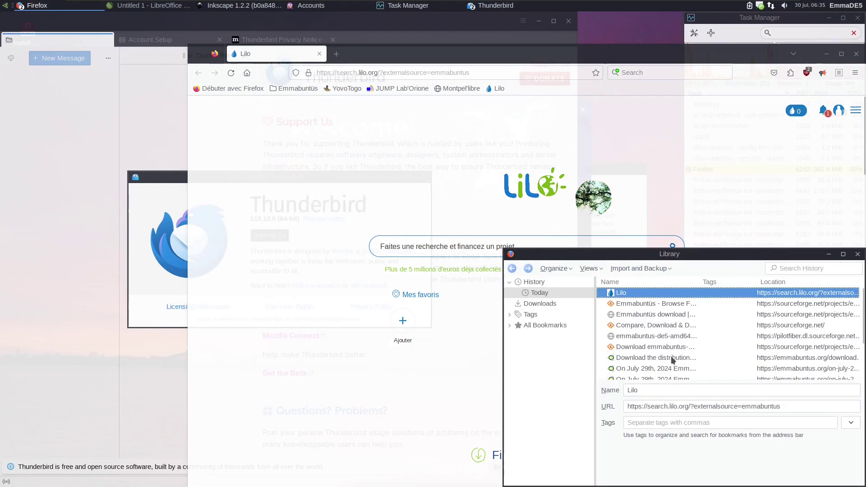
pyautogui.doubleClick(671, 369)
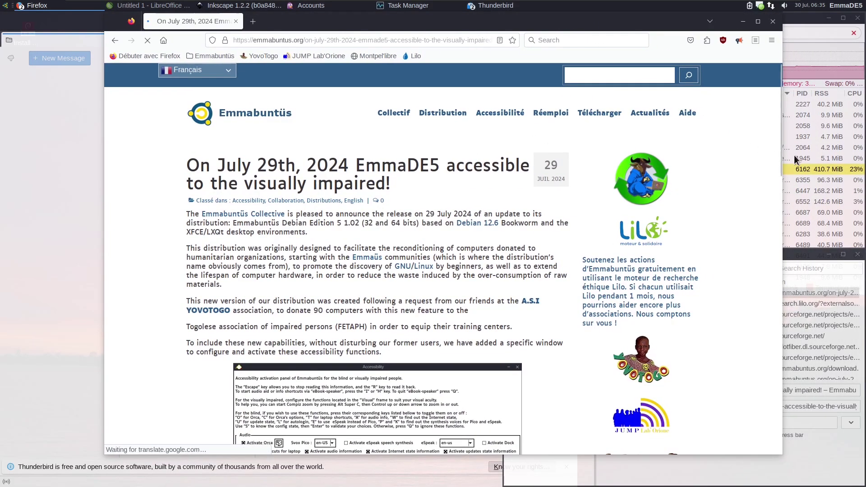
# Step: Read down the article to the version 1.02 new features and highlight Firefox 115.13.0esr in the Updates entry
pyautogui.moveTo(780, 123); pyautogui.dragTo(780, 273)
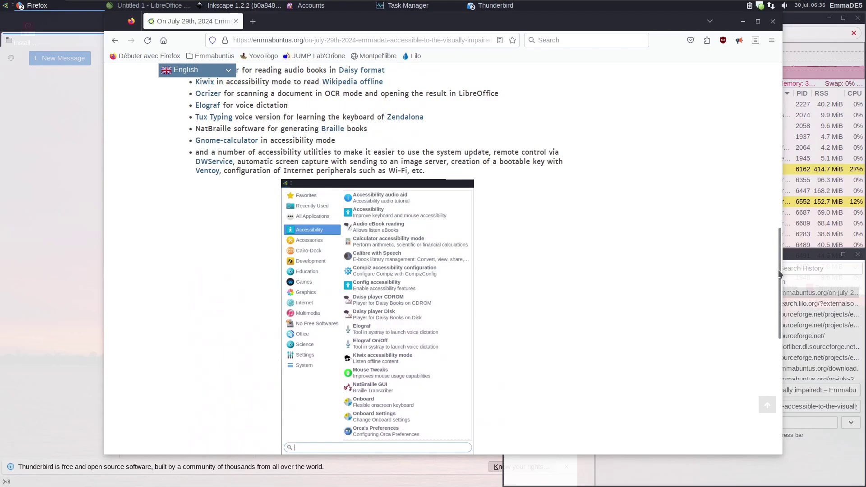
pyautogui.scroll(-2, 780, 273)
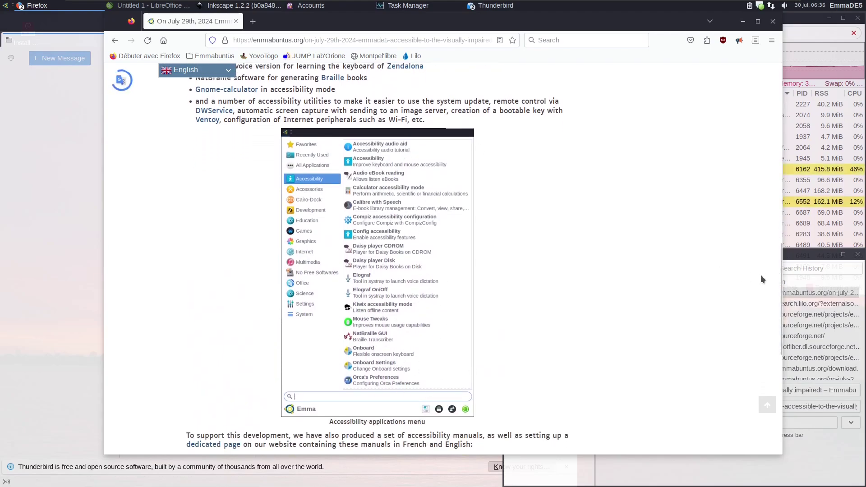
pyautogui.moveTo(778, 278); pyautogui.dragTo(777, 366)
pyautogui.scroll(-2, 776, 367)
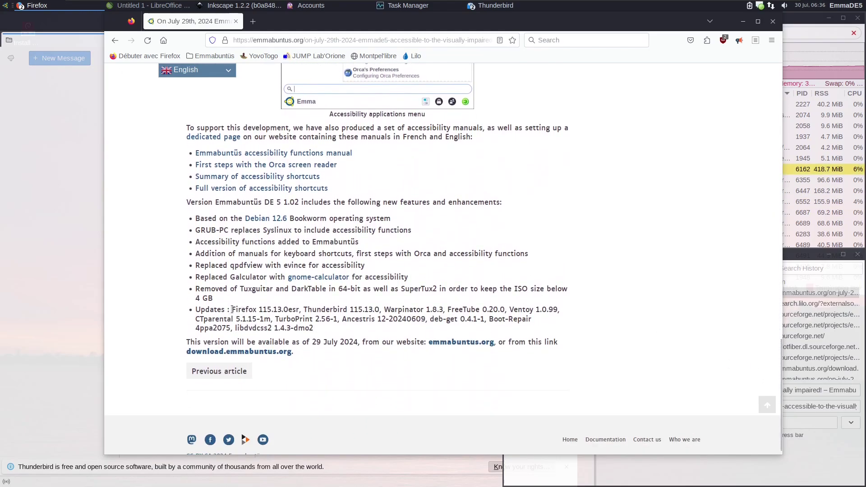
pyautogui.moveTo(232, 309); pyautogui.dragTo(329, 333)
pyautogui.click(335, 319)
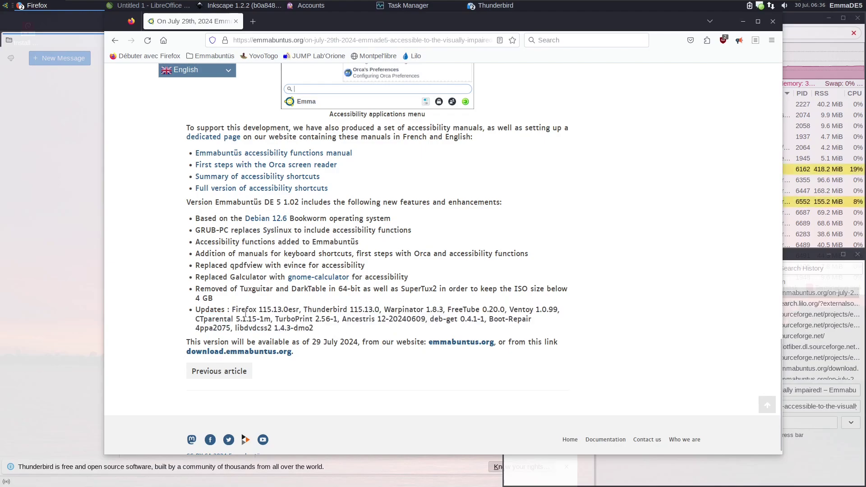
pyautogui.moveTo(232, 311); pyautogui.dragTo(296, 310)
pyautogui.moveTo(328, 284); pyautogui.dragTo(301, 311)
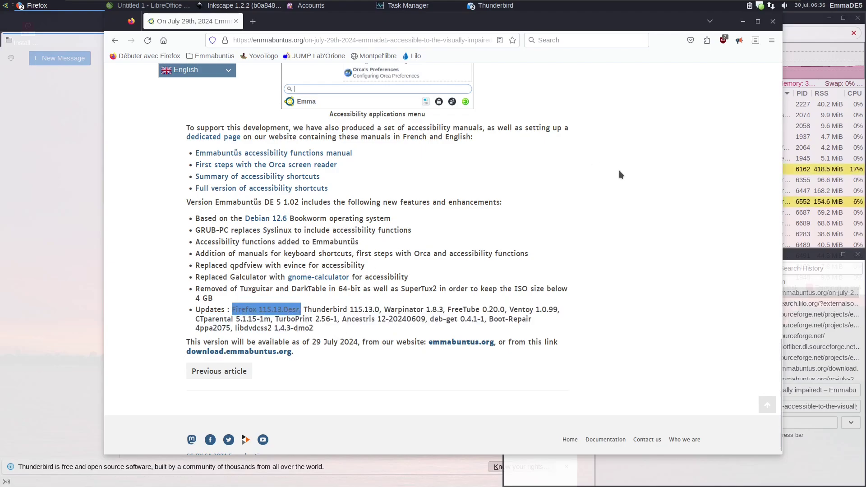
pyautogui.click(301, 310)
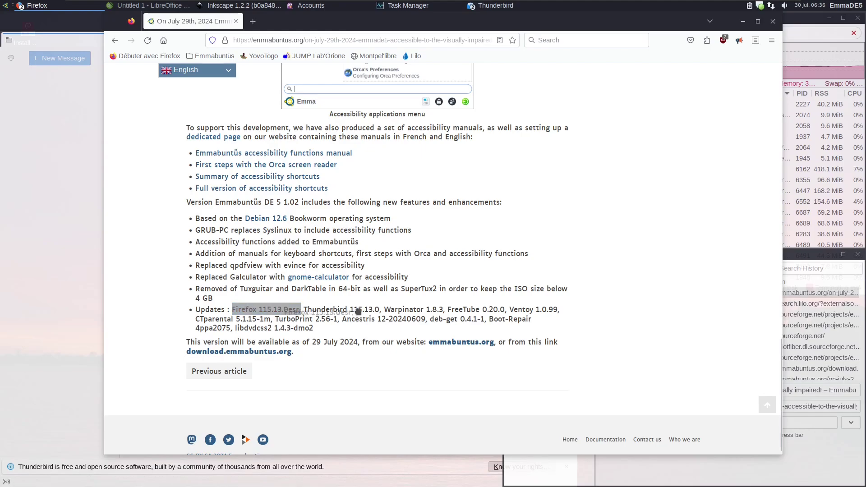
pyautogui.moveTo(231, 310); pyautogui.dragTo(301, 311)
# Step: Copy the word "Warpinator" from the article's Updates entry
pyautogui.moveTo(385, 309); pyautogui.dragTo(429, 311)
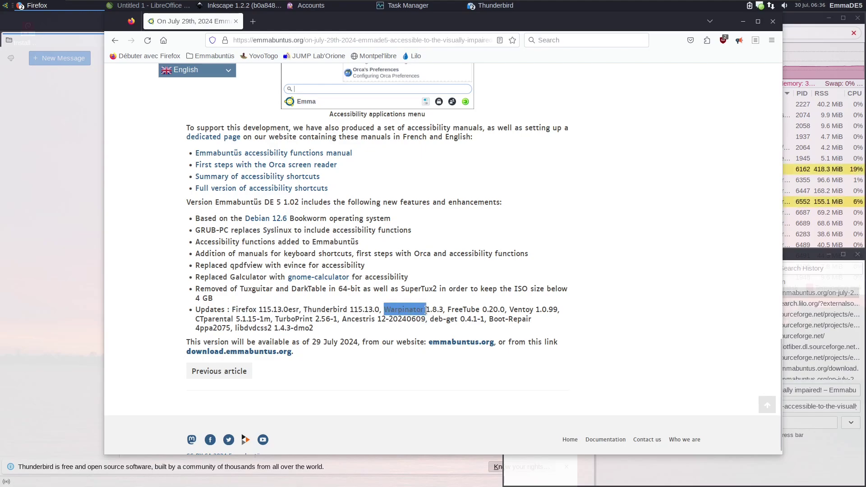
pyautogui.rightClick(415, 306)
pyautogui.press('Escape')
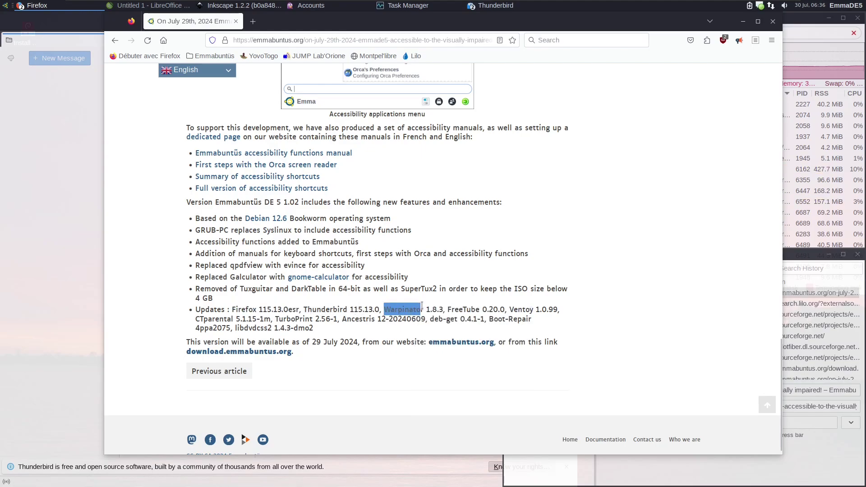
pyautogui.moveTo(424, 309); pyautogui.dragTo(384, 310)
pyautogui.rightClick(399, 310)
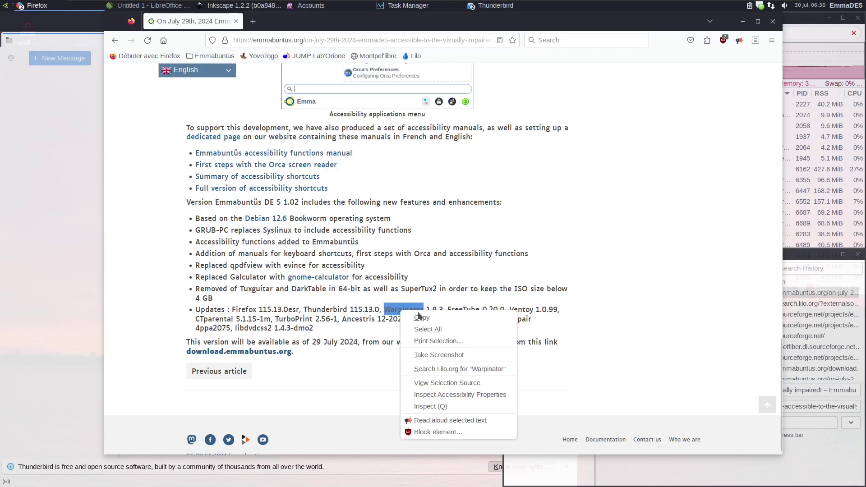
pyautogui.click(416, 317)
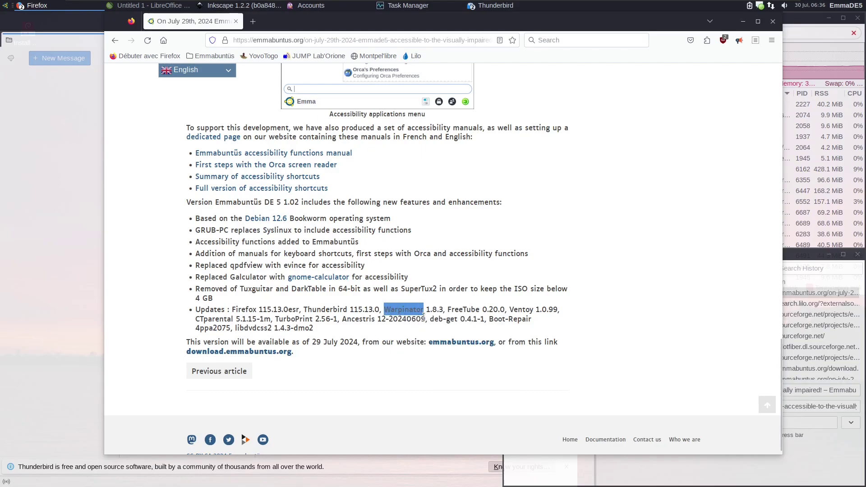
# Step: Search the system's applications for the copied name "Warpinator"
pyautogui.click(6, 6)
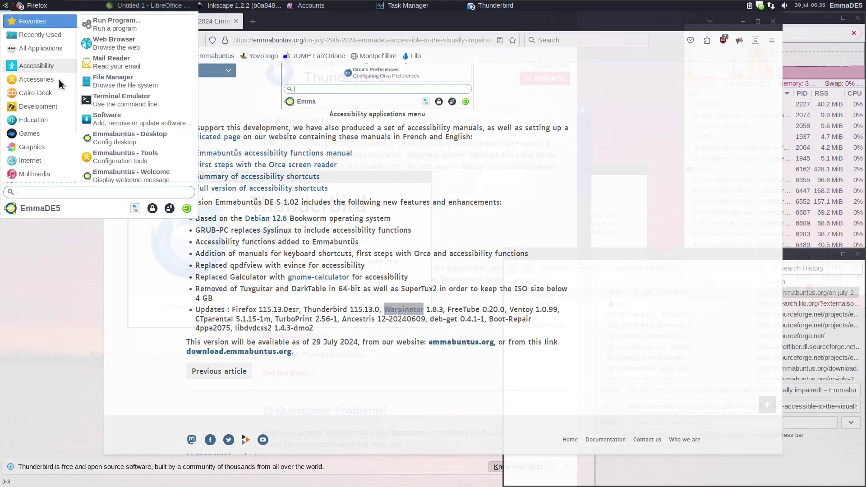
pyautogui.rightClick(67, 192)
pyautogui.click(91, 223)
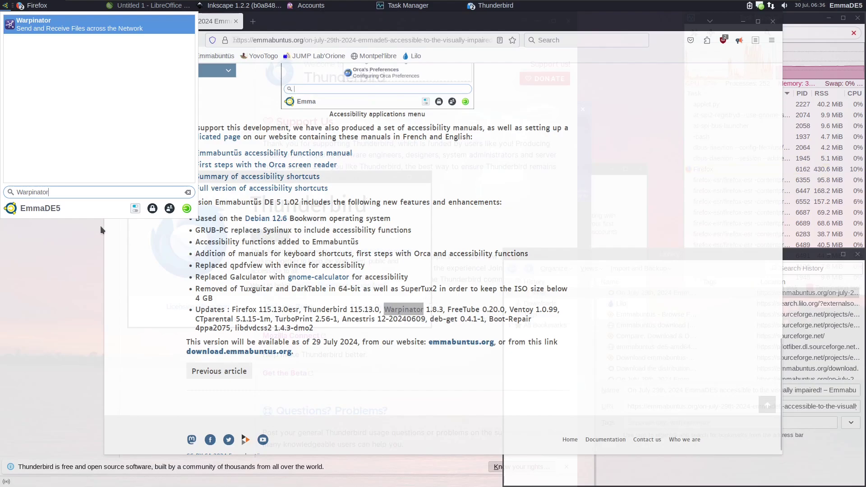
# Step: Search the applications for "free" instead, move through the matches, and return to the article
pyautogui.moveTo(72, 193); pyautogui.dragTo(13, 189)
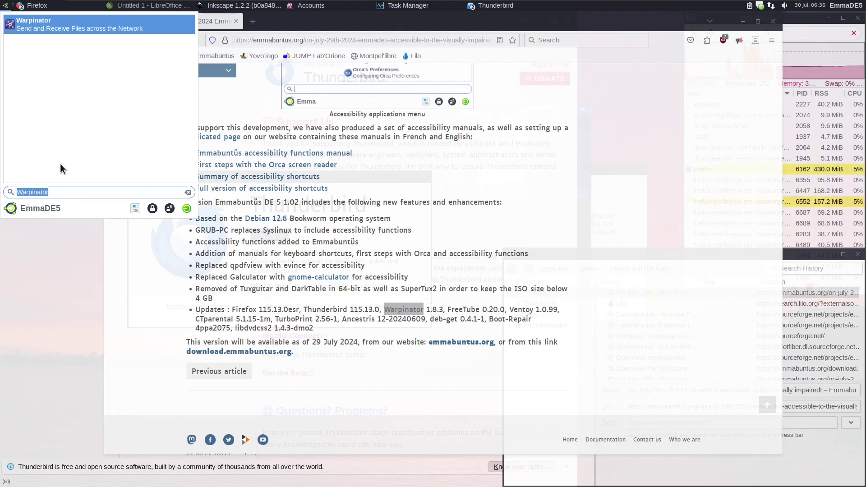
pyautogui.write('frr')
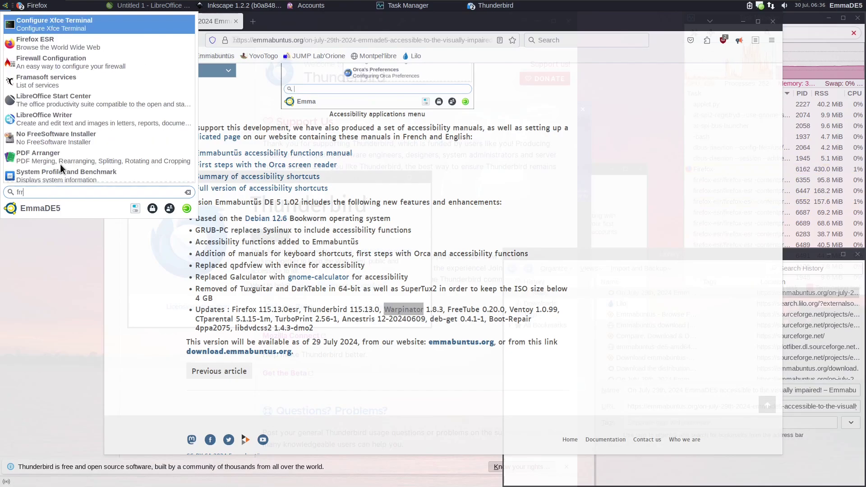
pyautogui.press('BackSpace')
pyautogui.write('ee')
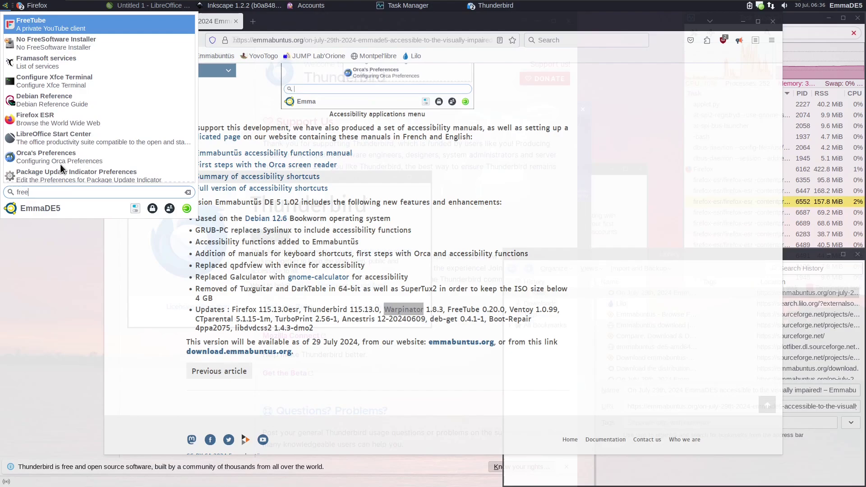
pyautogui.press('Down')
pyautogui.press('Down')
pyautogui.press('Down')
pyautogui.press('Down')
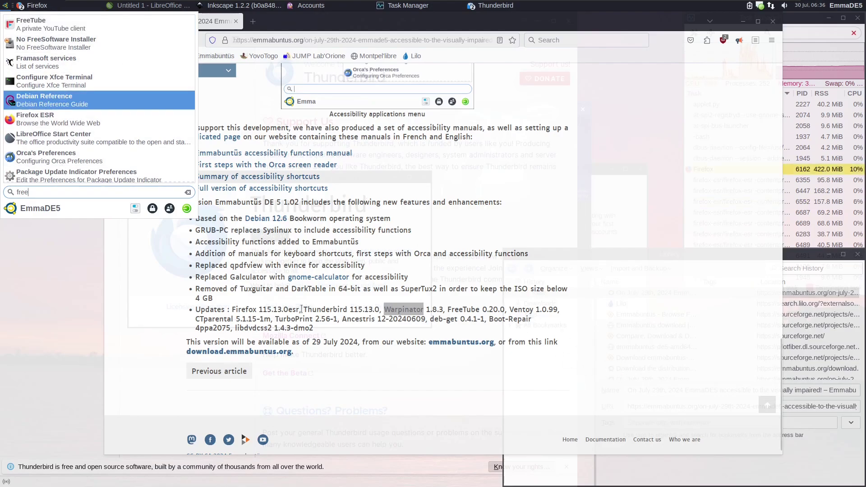
pyautogui.click(523, 166)
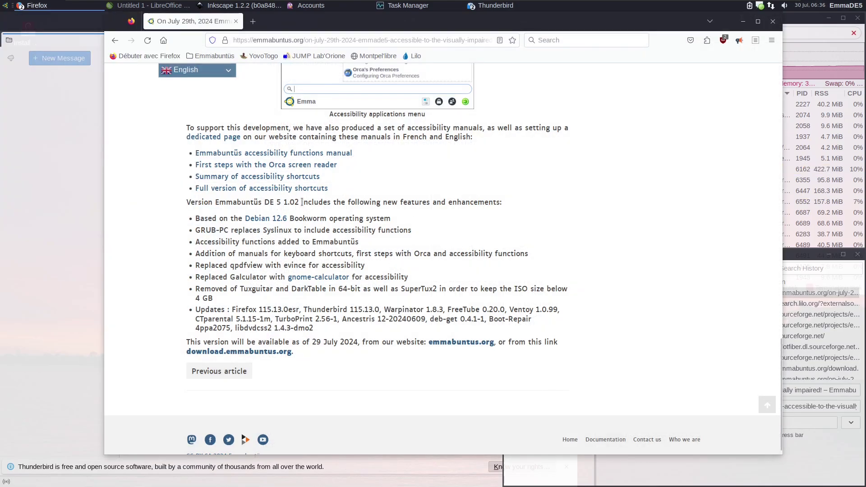
# Step: Highlight the version name "Emmabuntüs DE 5 1.02" and the Updates list in the article, and review the accessibility functions listed above
pyautogui.moveTo(302, 202); pyautogui.dragTo(216, 202)
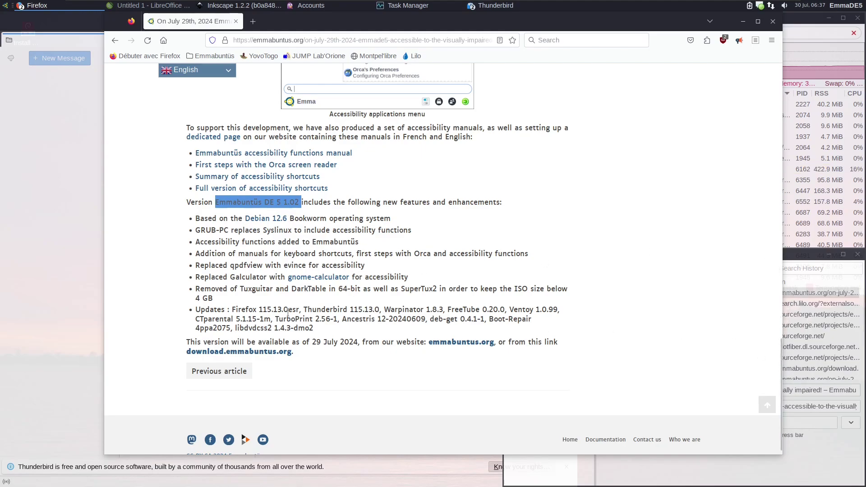
pyautogui.moveTo(335, 334); pyautogui.dragTo(213, 302)
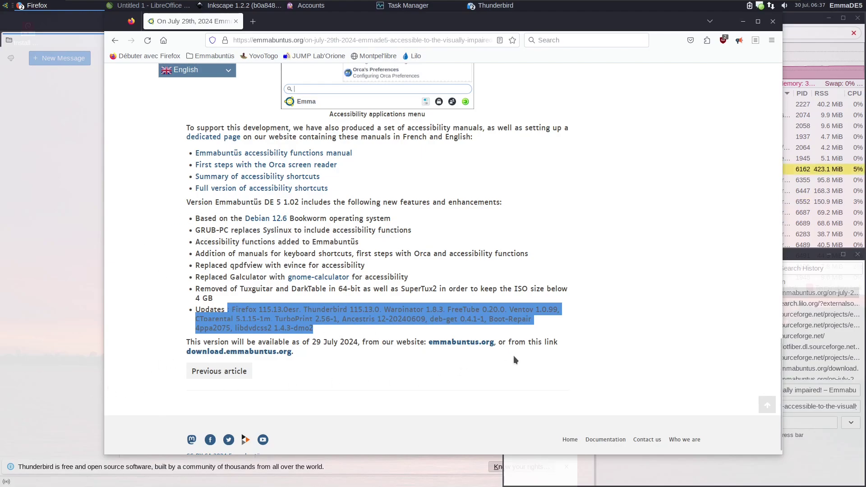
pyautogui.moveTo(780, 379); pyautogui.dragTo(755, 215)
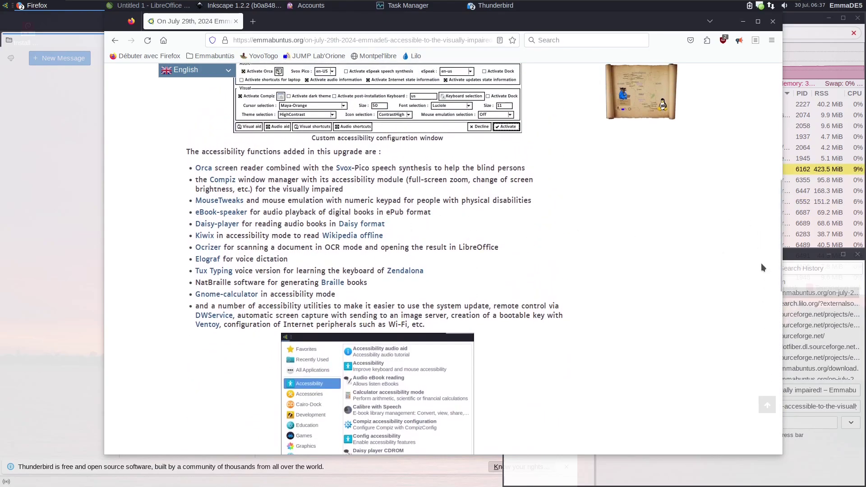
pyautogui.moveTo(777, 268); pyautogui.dragTo(782, 429)
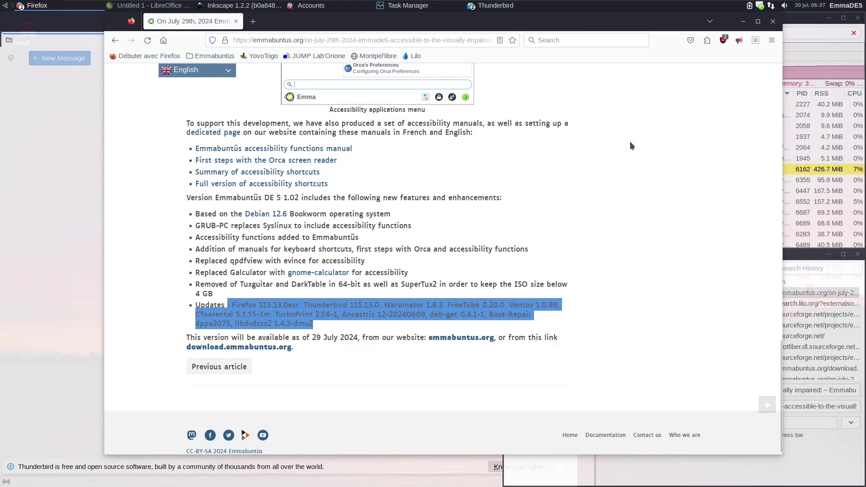
# Step: Close the release article's browser window, the browsing history Library, the About Mozilla Thunderbird window and Thunderbird itself
pyautogui.click(773, 22)
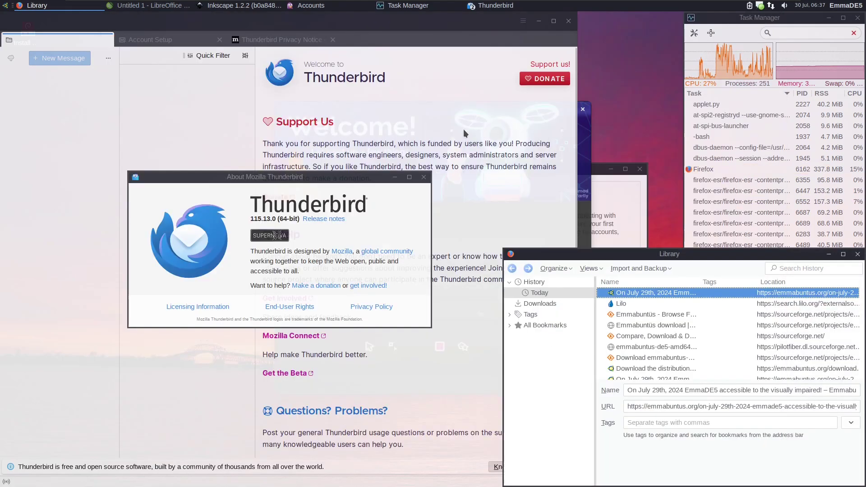
pyautogui.moveTo(635, 252); pyautogui.dragTo(407, 160)
pyautogui.click(630, 162)
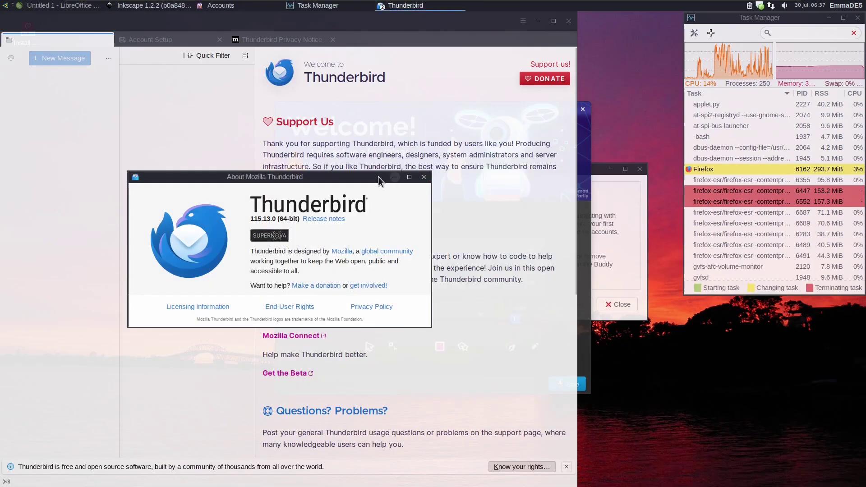
pyautogui.click(420, 178)
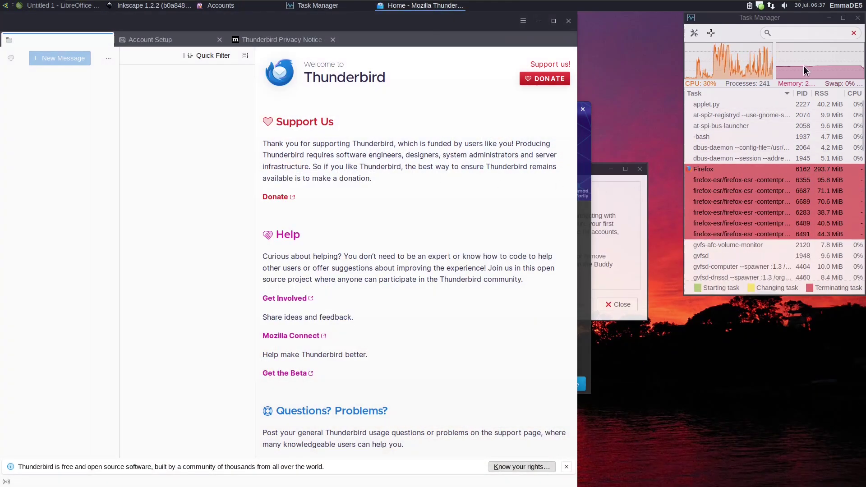
pyautogui.click(569, 21)
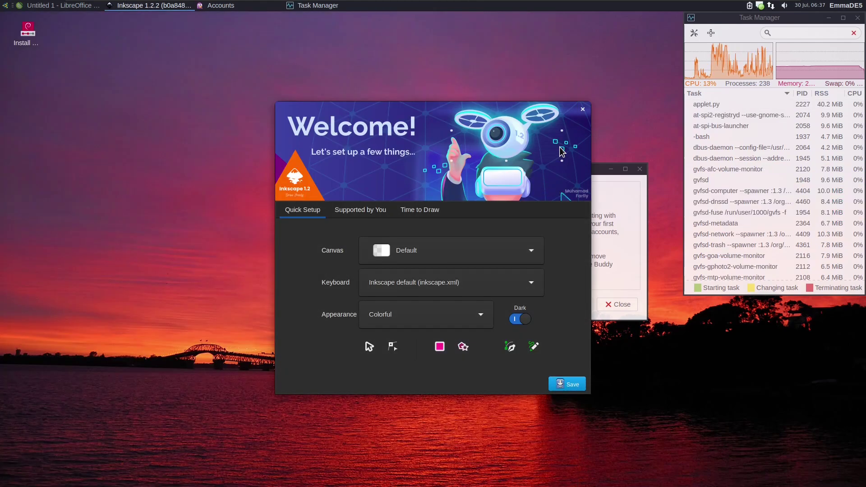
# Step: Close the Inkscape welcome screen and document, the Pidgin accounts window and the LibreOffice Calc spreadsheet
pyautogui.click(583, 111)
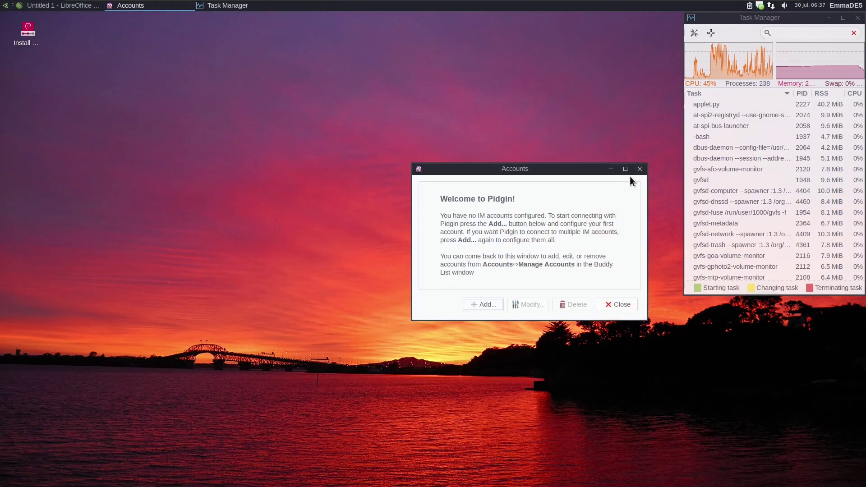
pyautogui.click(640, 169)
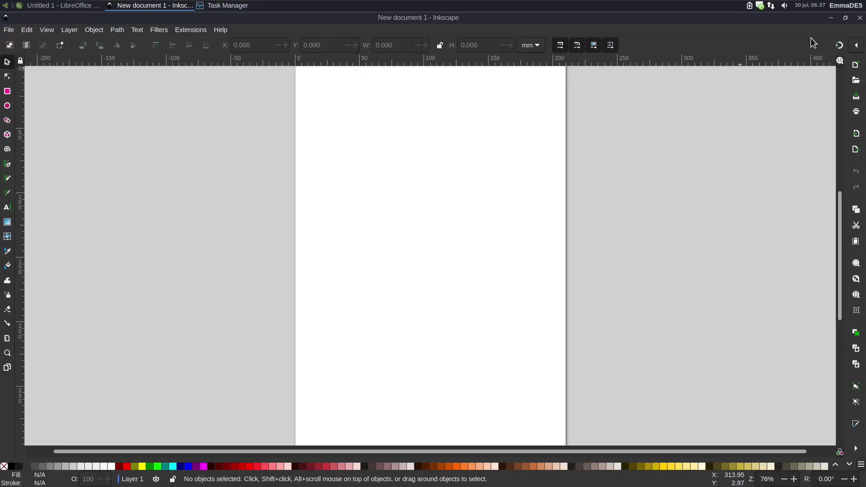
pyautogui.click(859, 18)
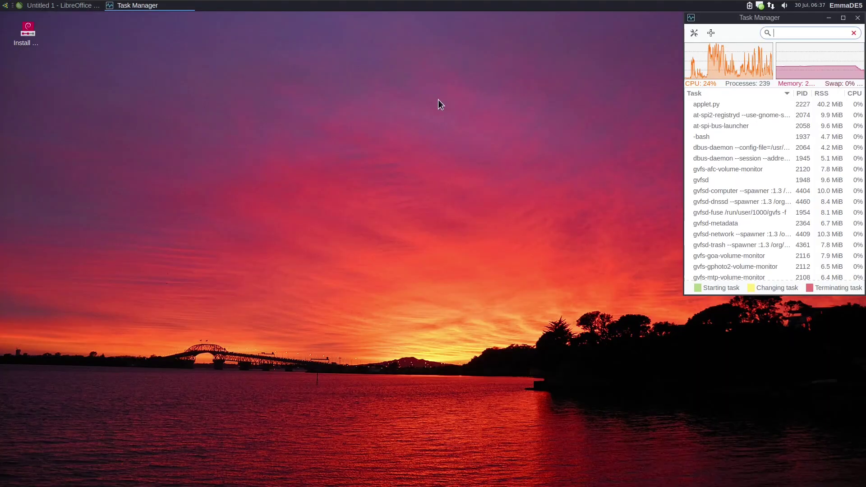
pyautogui.click(85, 10)
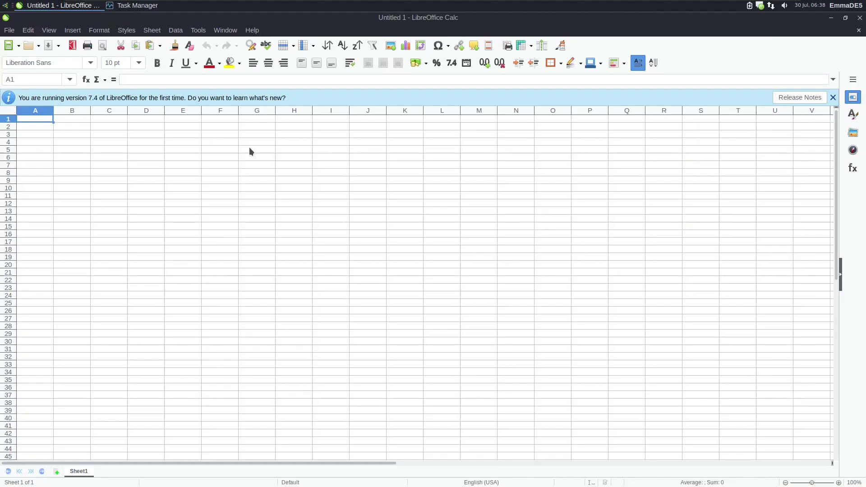
pyautogui.click(859, 18)
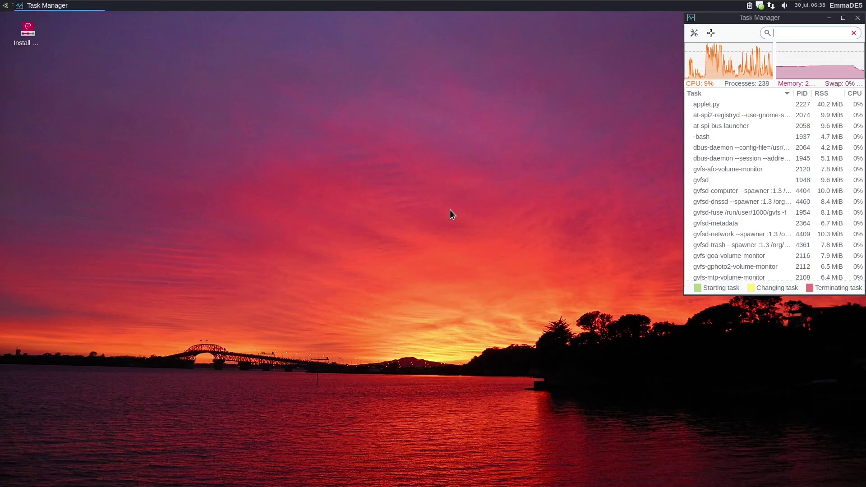
# Step: Enlarge the Task Manager, review the memory use and the remaining processes, and close it
pyautogui.click(841, 19)
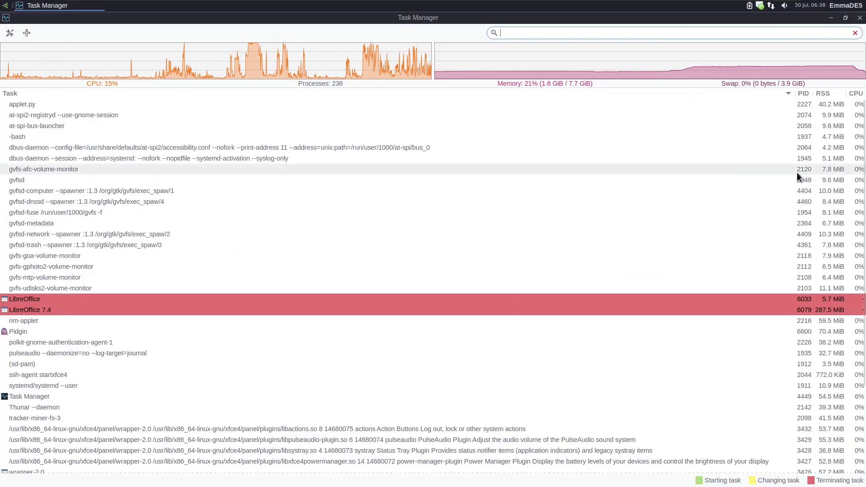
pyautogui.scroll(-5, 859, 187)
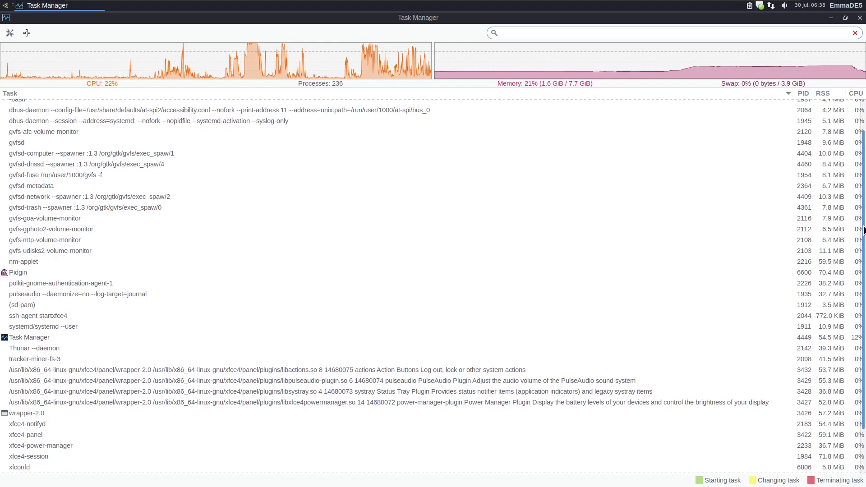
pyautogui.scroll(5, 854, 248)
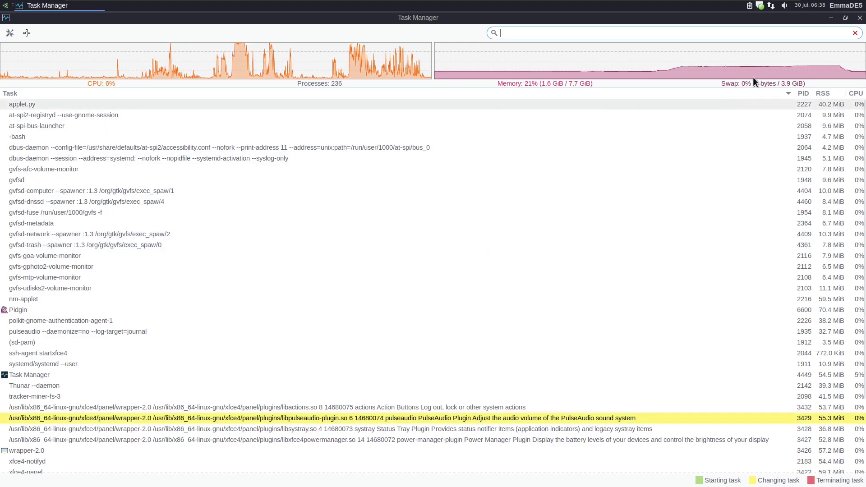
pyautogui.click(859, 17)
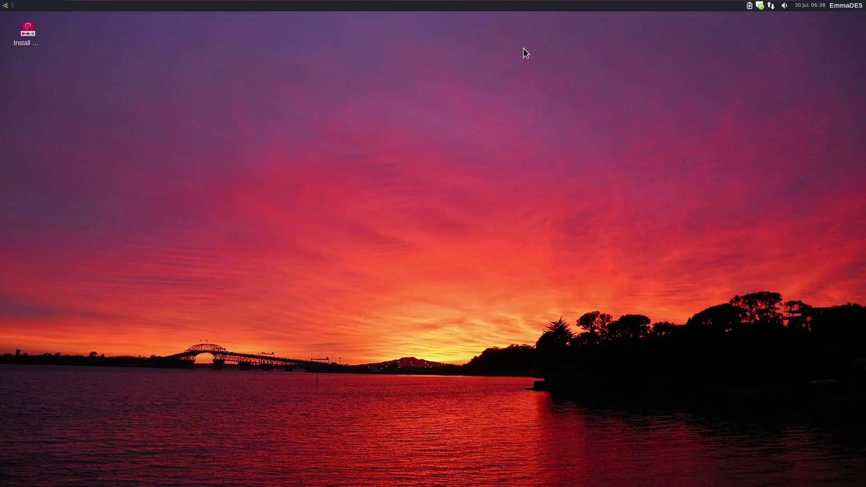
# Step: Open the Emmabuntüs Welcome window, look over its shortcuts and close it
pyautogui.click(5, 5)
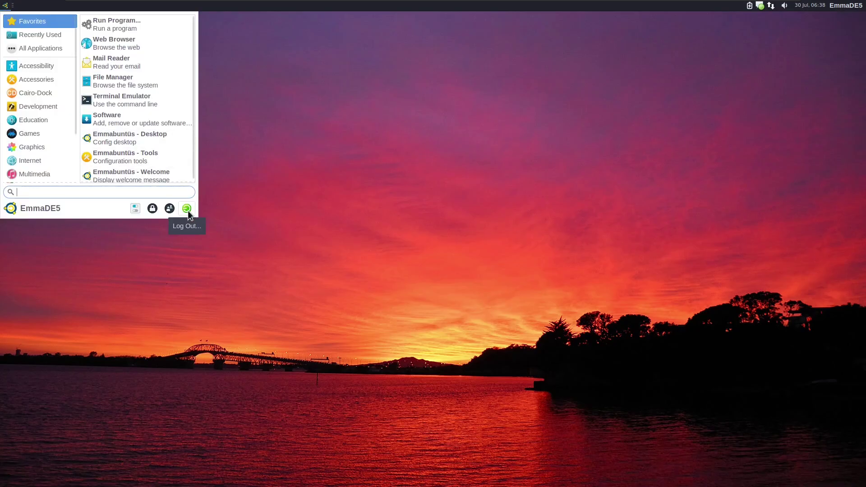
pyautogui.click(166, 178)
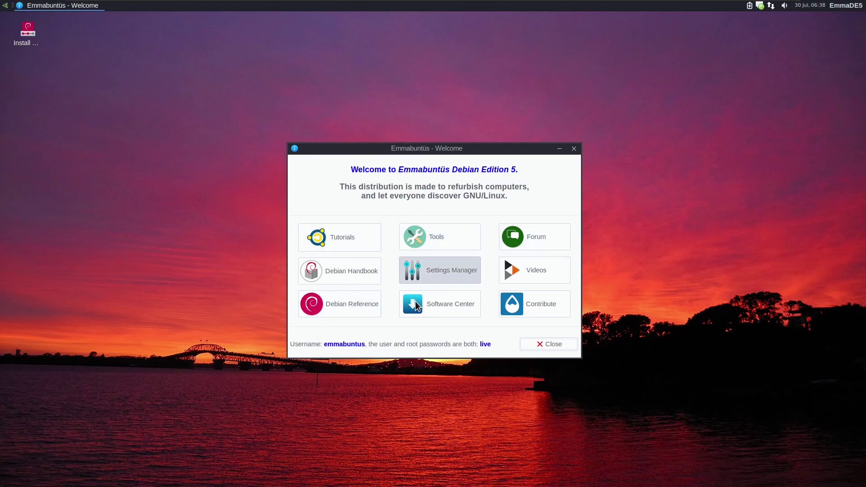
pyautogui.click(553, 342)
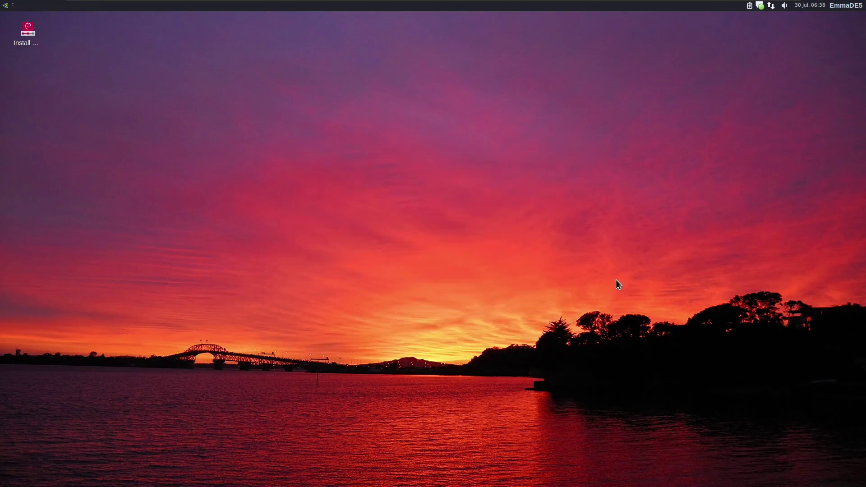
# Step: Open the system settings, view the Emmabuntüs desktop configuration options and accept them
pyautogui.click(6, 6)
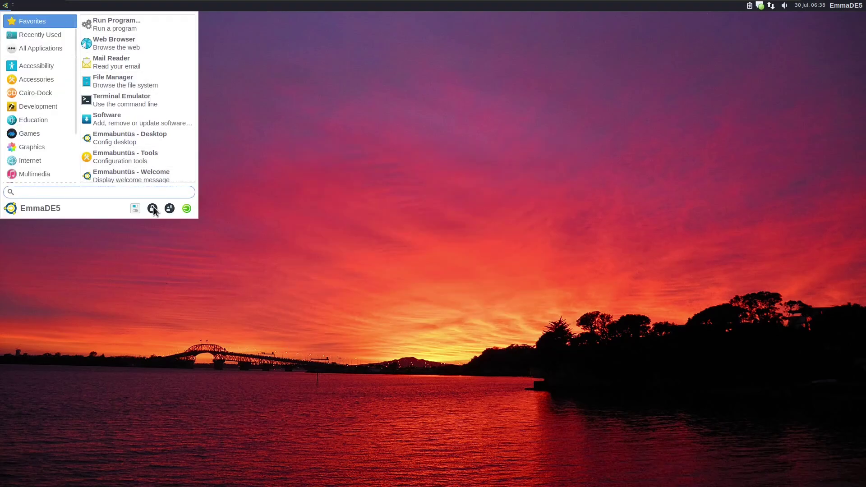
pyautogui.click(136, 208)
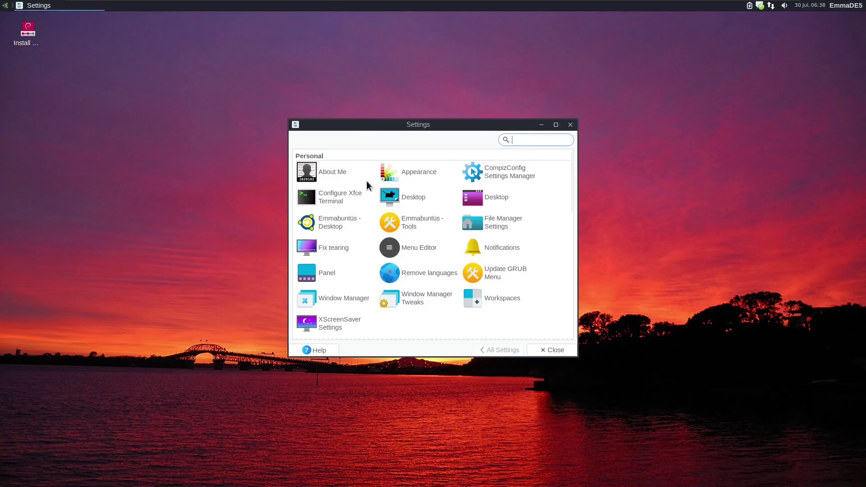
pyautogui.moveTo(569, 186); pyautogui.dragTo(569, 161)
pyautogui.click(340, 223)
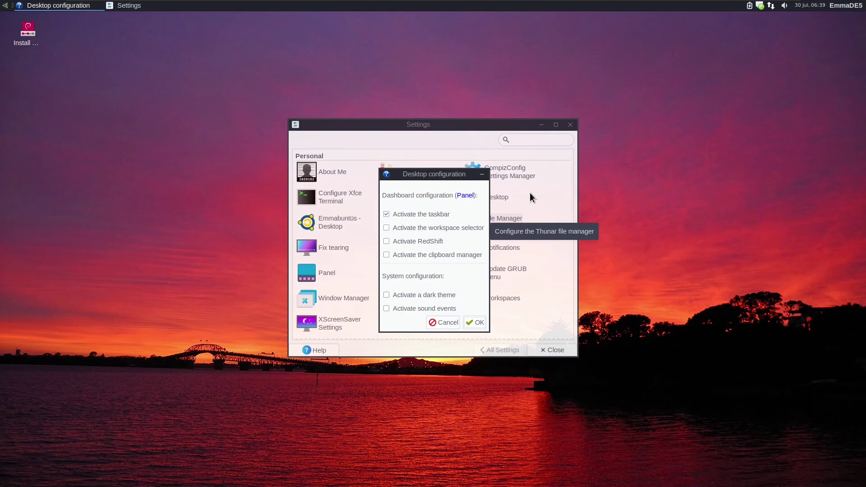
pyautogui.click(475, 322)
# Step: Look over the Emmabuntüs Tools collection from the system settings, and close both windows
pyautogui.click(414, 224)
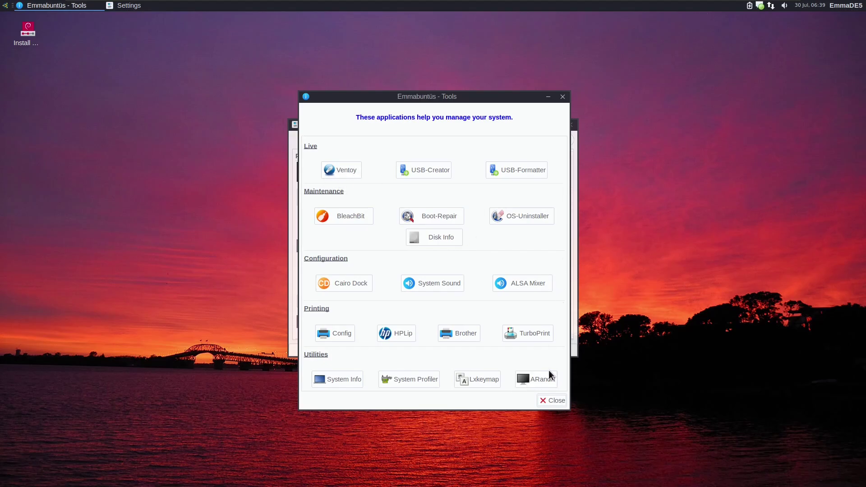
pyautogui.click(335, 381)
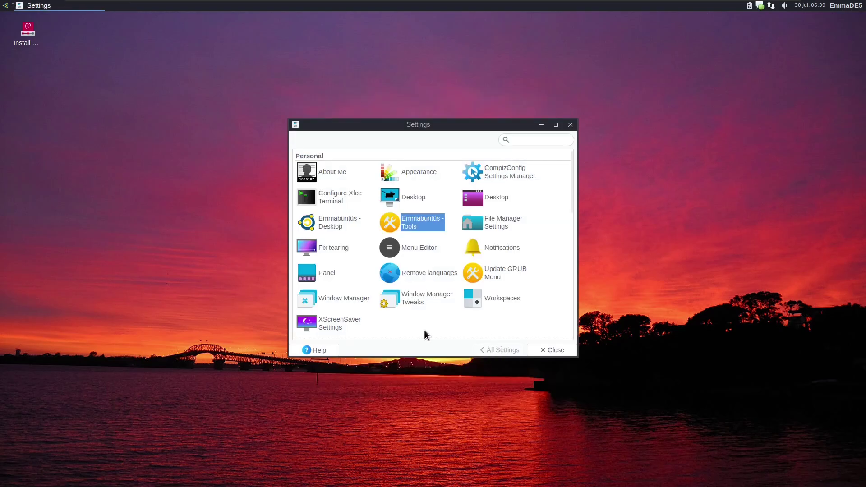
pyautogui.click(630, 129)
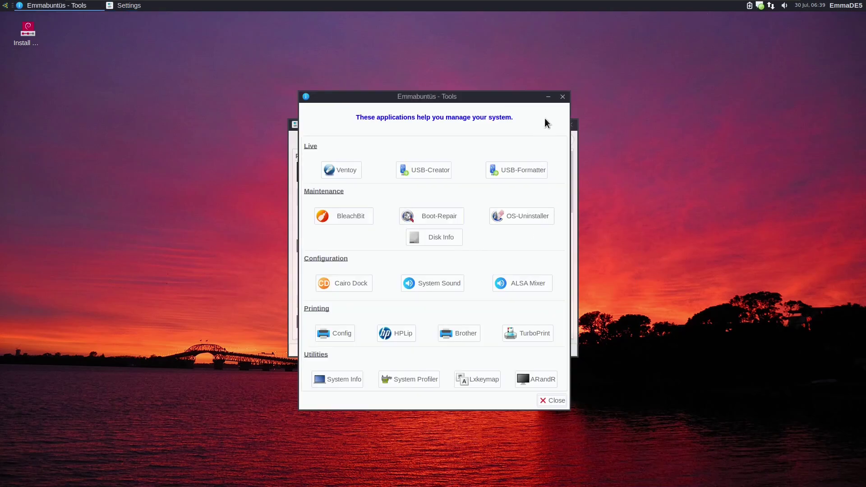
pyautogui.click(562, 96)
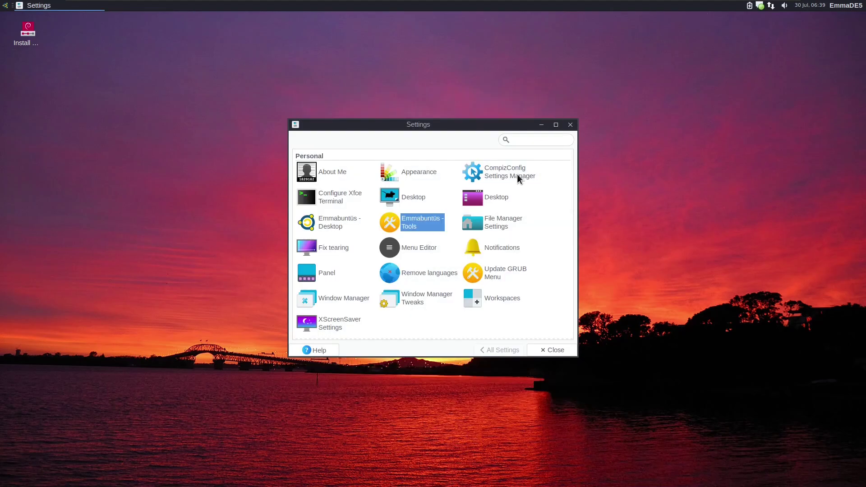
pyautogui.click(570, 125)
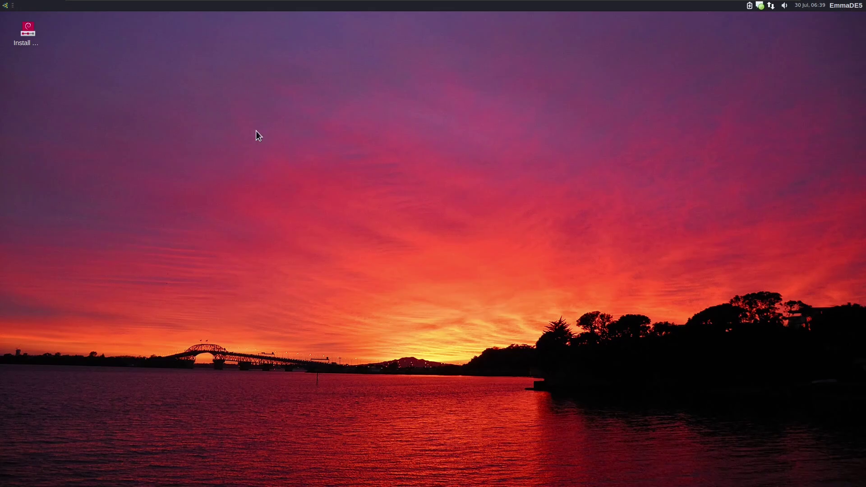
# Step: Log out of the current Xfce desktop session
pyautogui.click(4, 6)
pyautogui.click(194, 219)
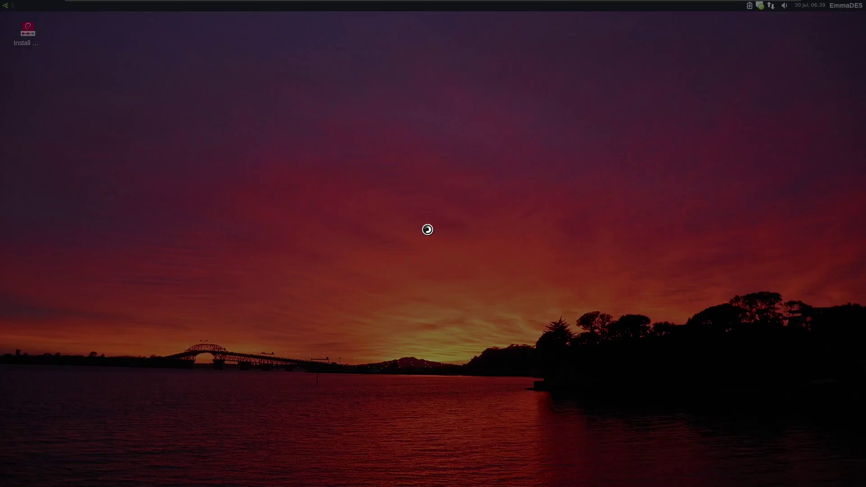
pyautogui.click(396, 228)
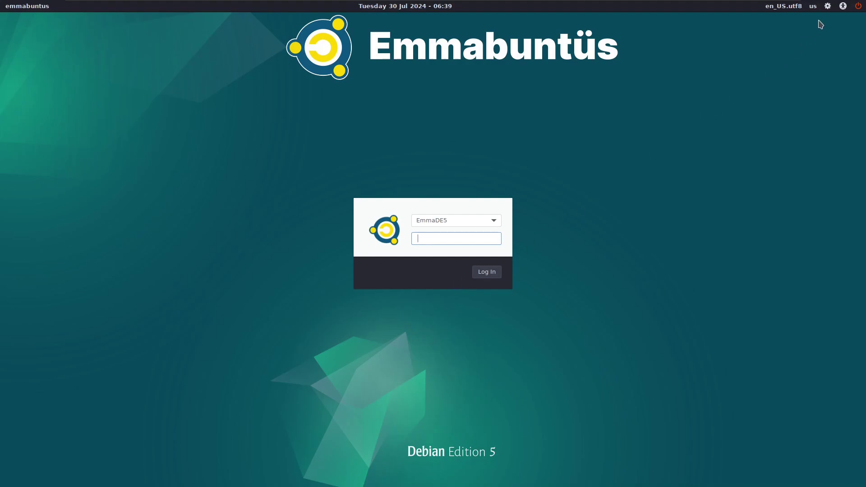
# Step: Select the LXQt Desktop session, enter the account password and log in
pyautogui.click(827, 6)
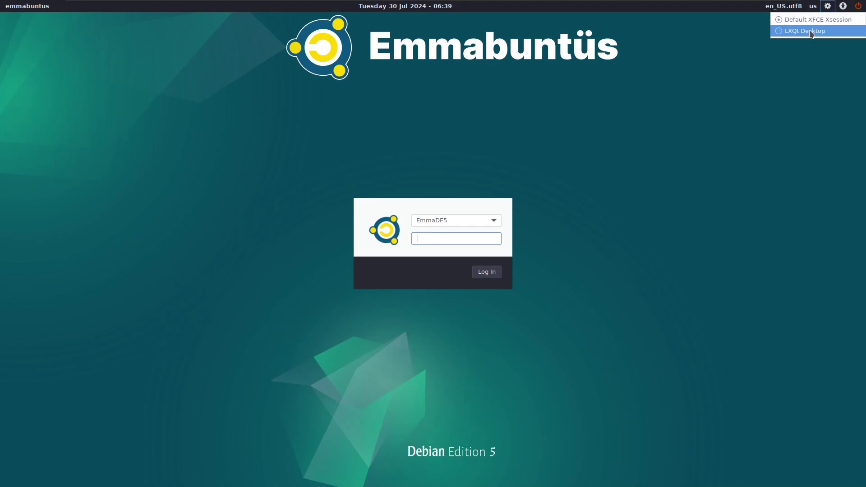
pyautogui.click(779, 32)
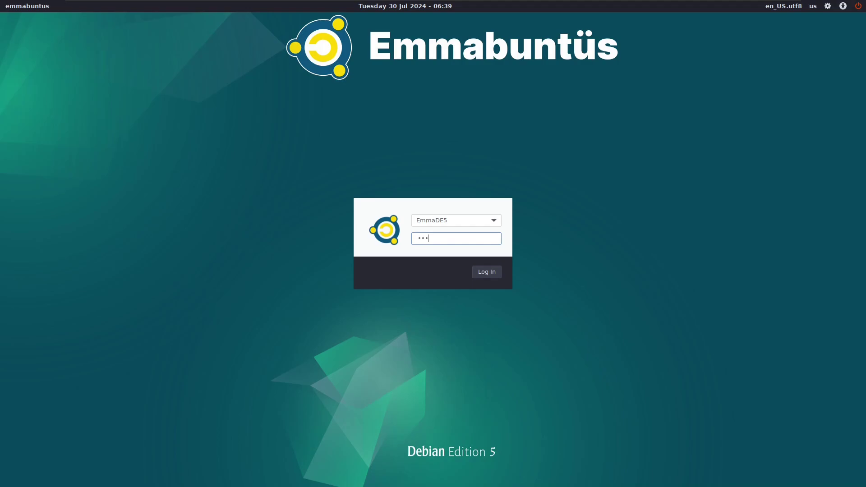
pyautogui.press('Return')
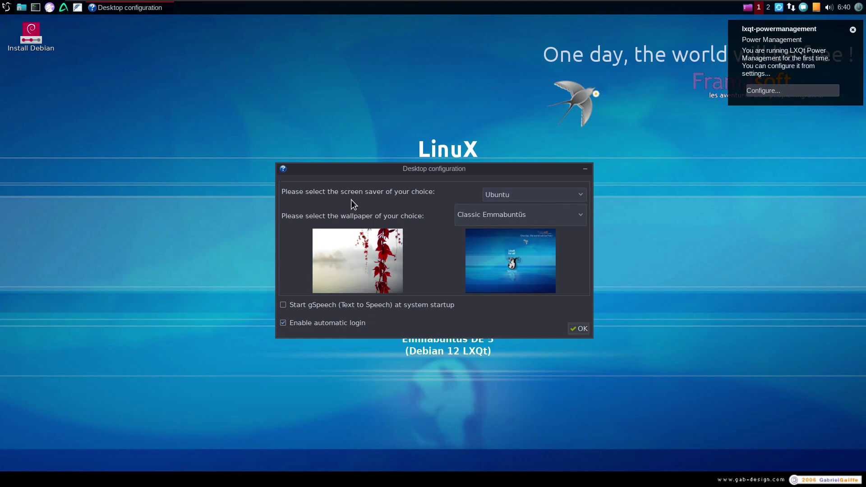
# Step: Look through the screen saver and wallpaper choices, previewing the Emmabuntus-Emerald wallpaper and returning to Classic Emmabuntüs
pyautogui.click(490, 197)
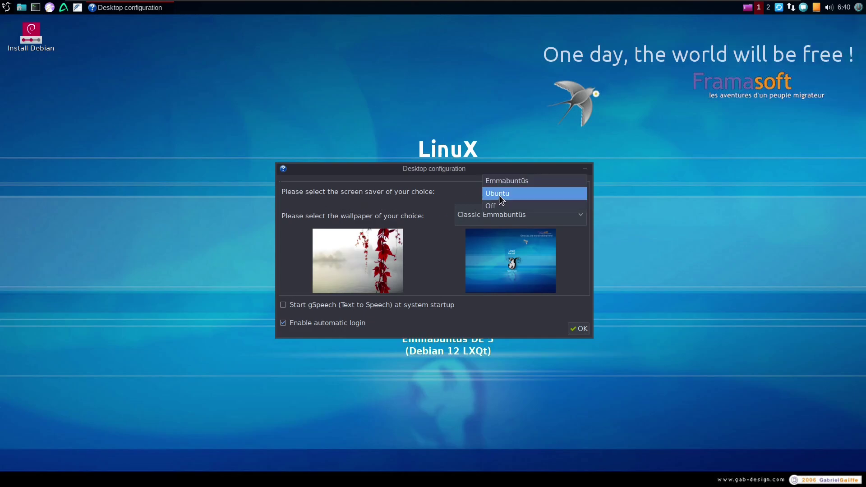
pyautogui.click(443, 174)
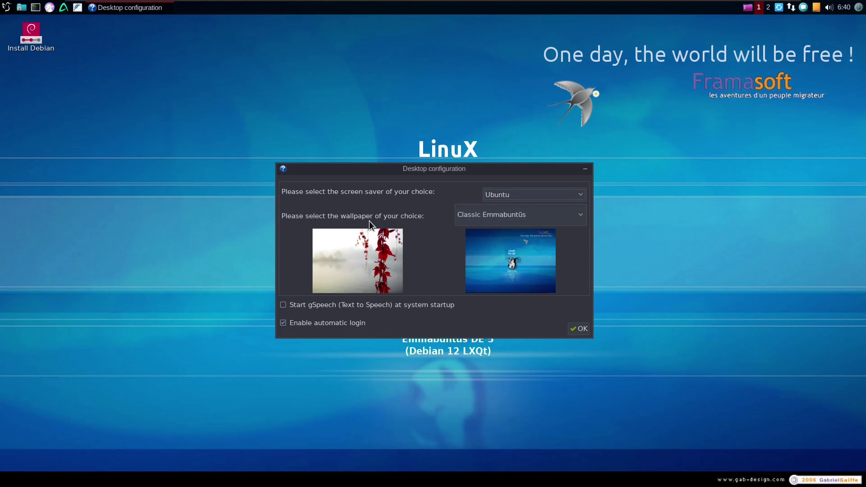
pyautogui.click(465, 218)
pyautogui.click(509, 226)
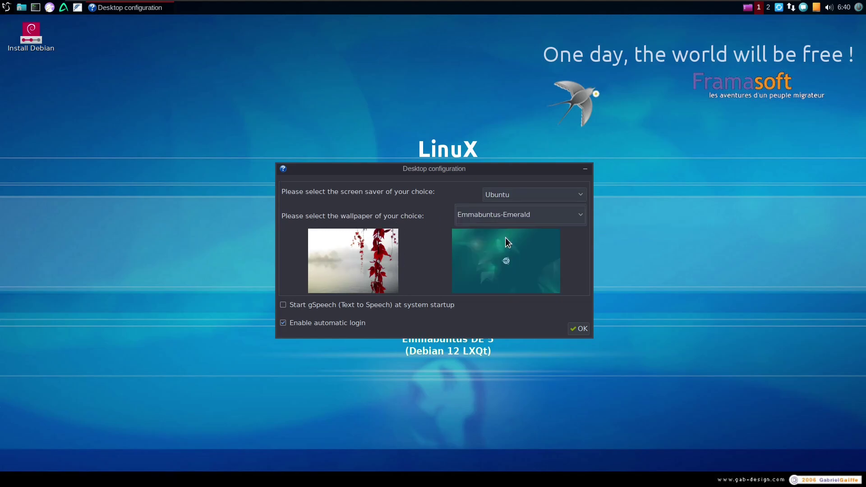
pyautogui.click(502, 220)
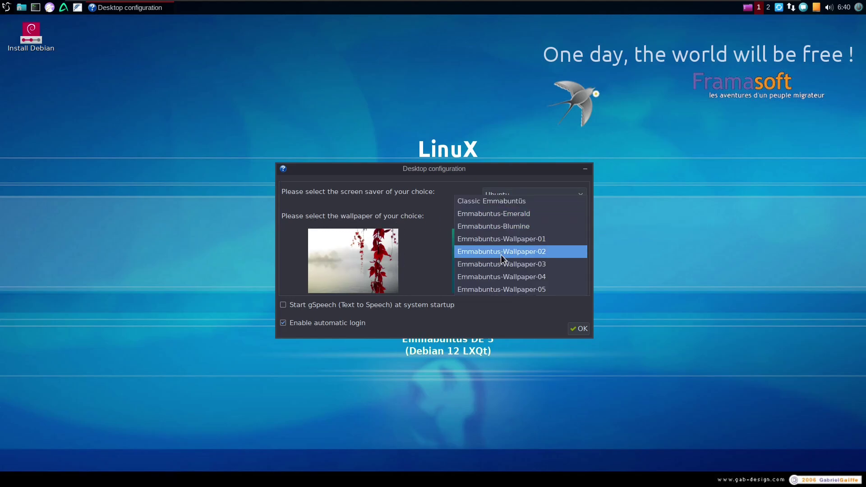
pyautogui.click(499, 202)
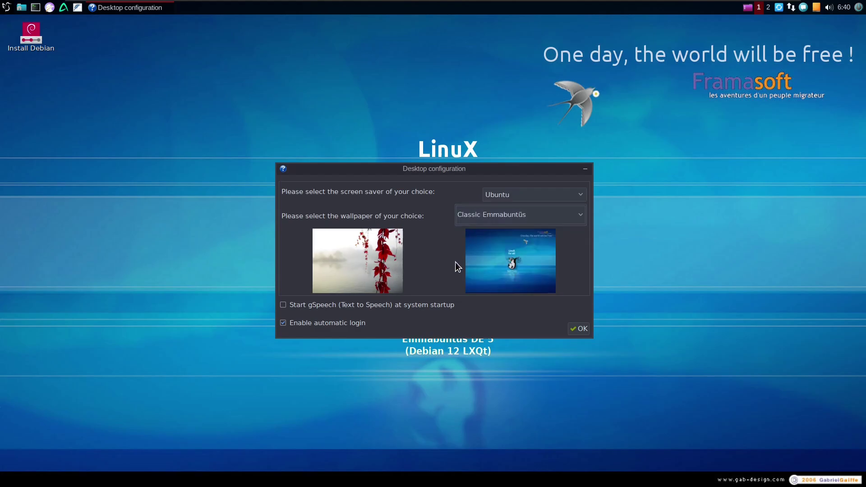
# Step: Accept the screen saver and wallpaper settings, accept the dock, dashboard and system configuration, and close the Emmabuntüs welcome window
pyautogui.click(573, 328)
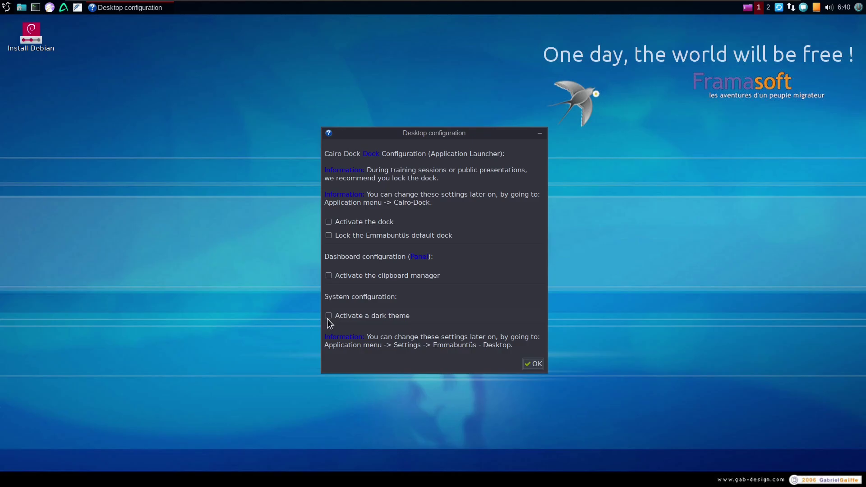
pyautogui.click(534, 364)
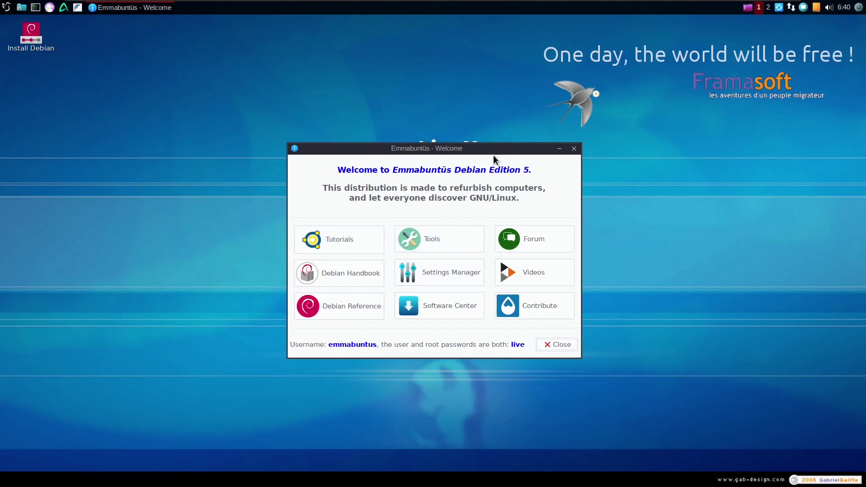
pyautogui.click(572, 150)
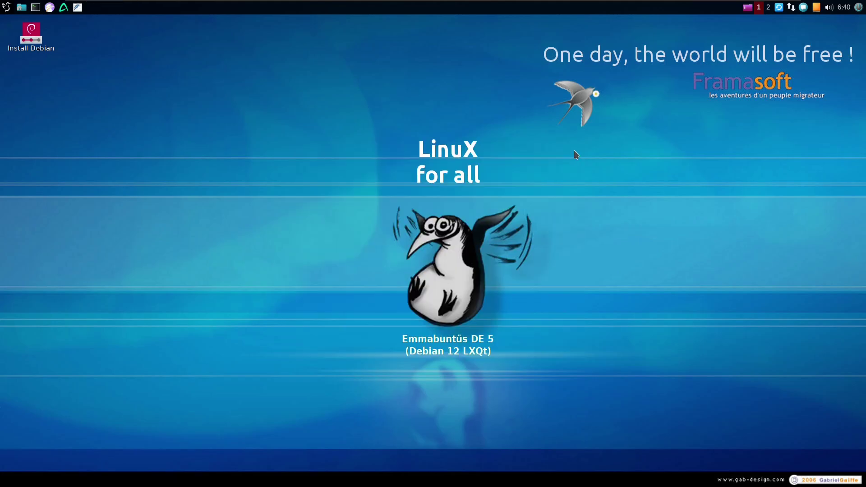
# Step: View the About LXQt information for the desktop environment and close it
pyautogui.click(8, 8)
pyautogui.moveTo(46, 26)
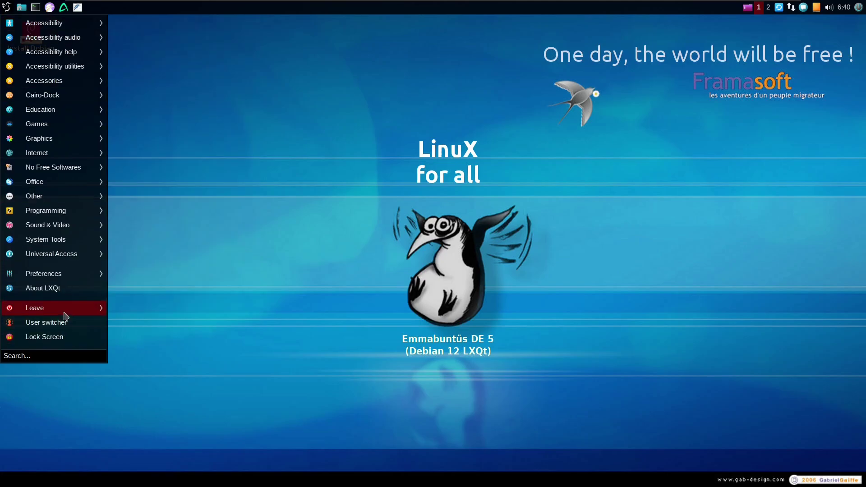
pyautogui.moveTo(64, 313)
pyautogui.press('Escape')
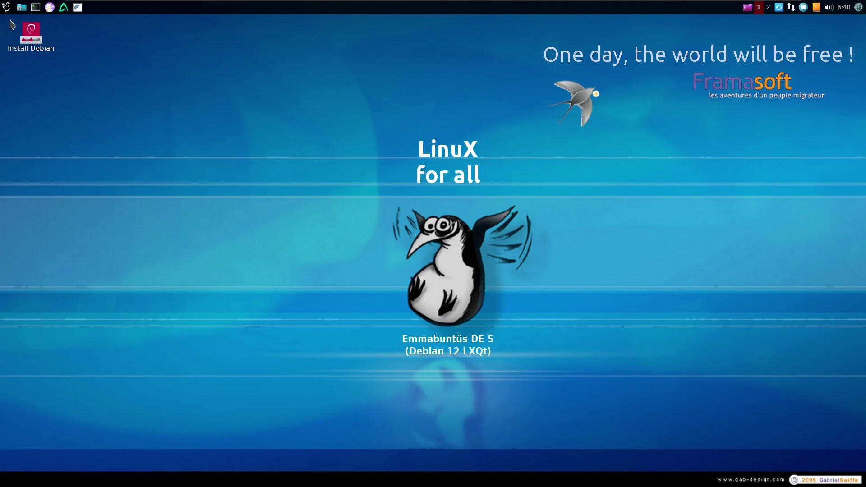
pyautogui.press('super')
pyautogui.click(49, 294)
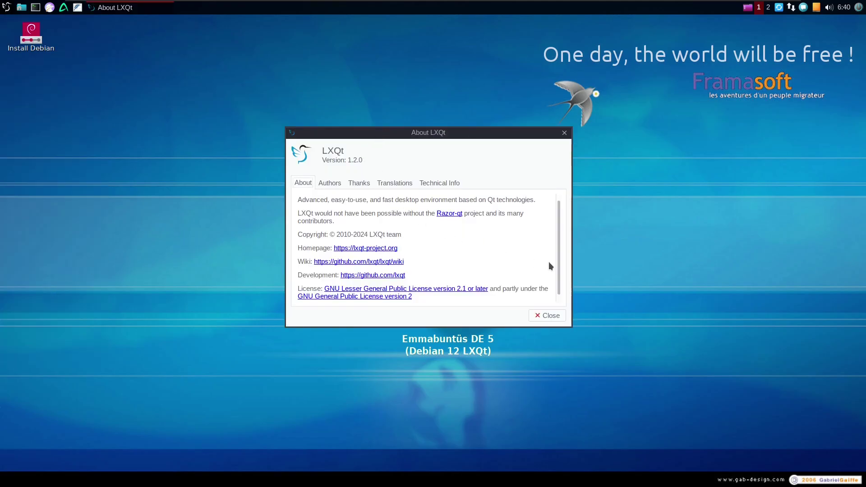
pyautogui.click(542, 318)
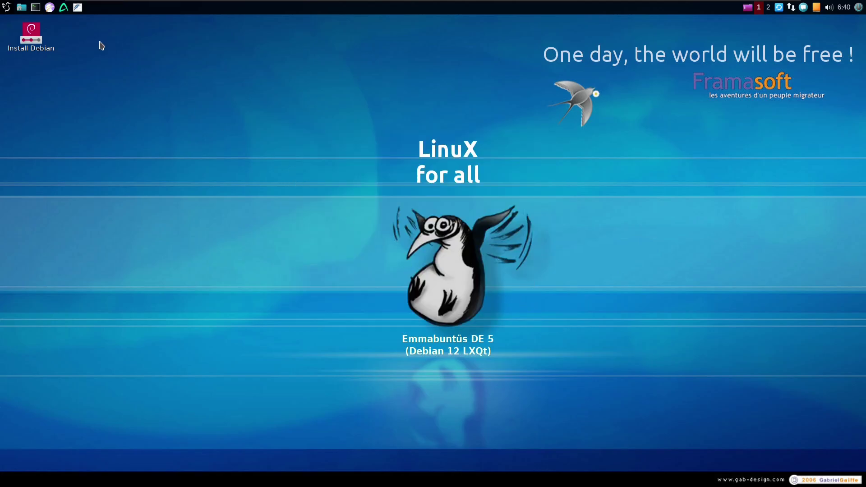
# Step: Examine the application categories of the LXQt session, from the accessibility tools through games, graphics and multimedia to the preferences
pyautogui.click(6, 8)
pyautogui.moveTo(39, 85)
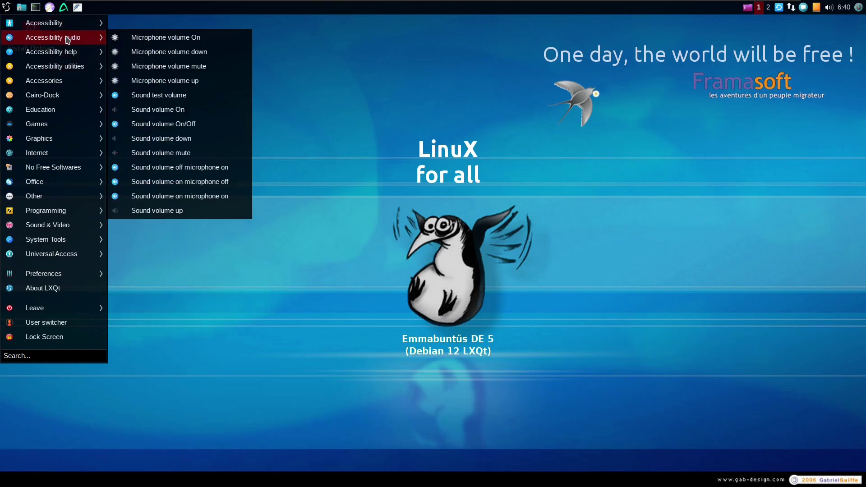
pyautogui.moveTo(69, 52)
pyautogui.moveTo(73, 69)
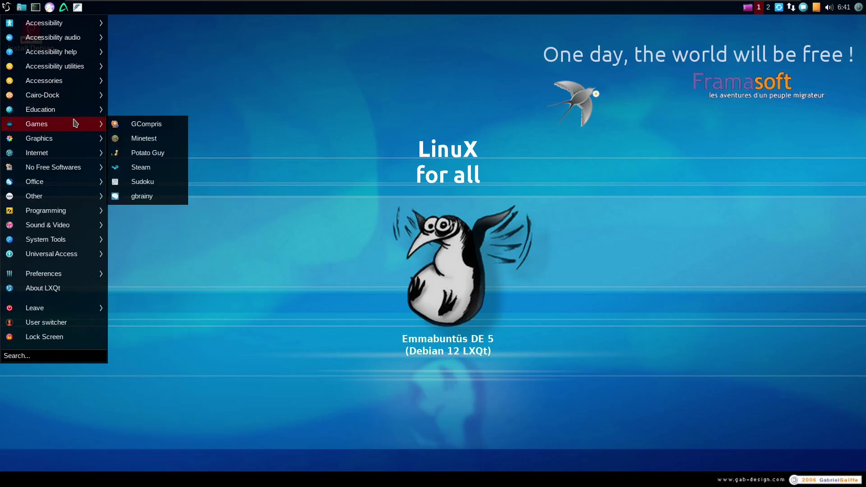
pyautogui.moveTo(75, 139)
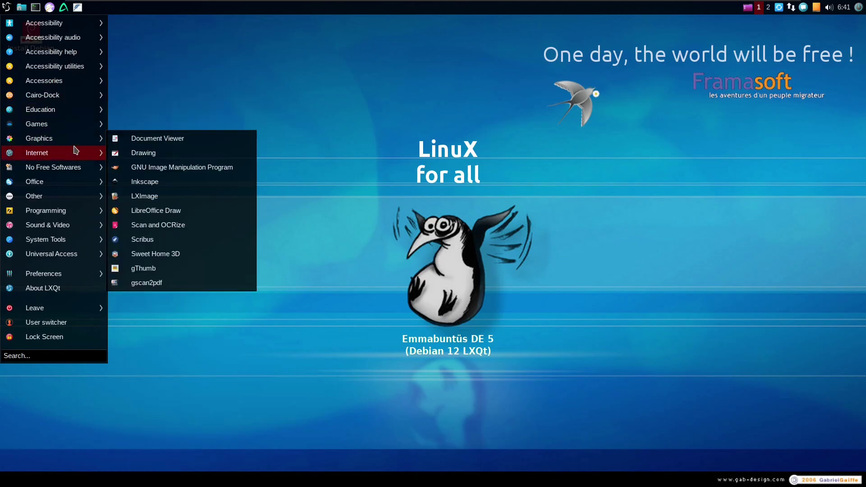
pyautogui.moveTo(76, 167)
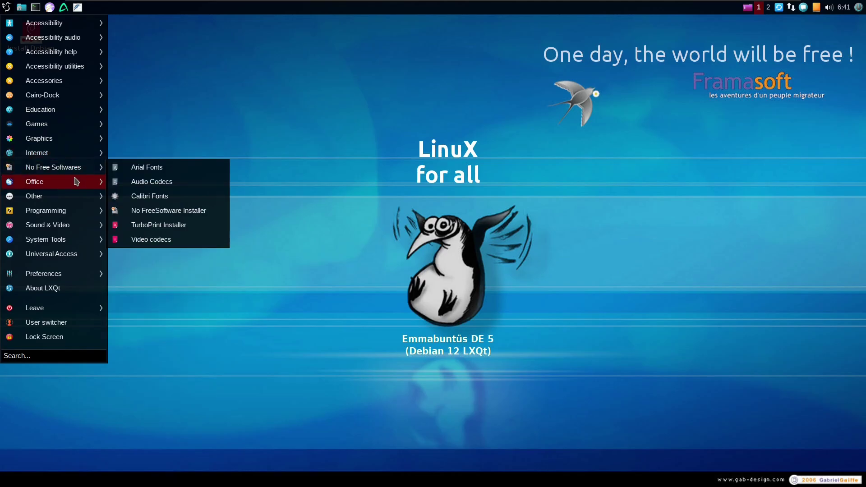
pyautogui.moveTo(76, 183)
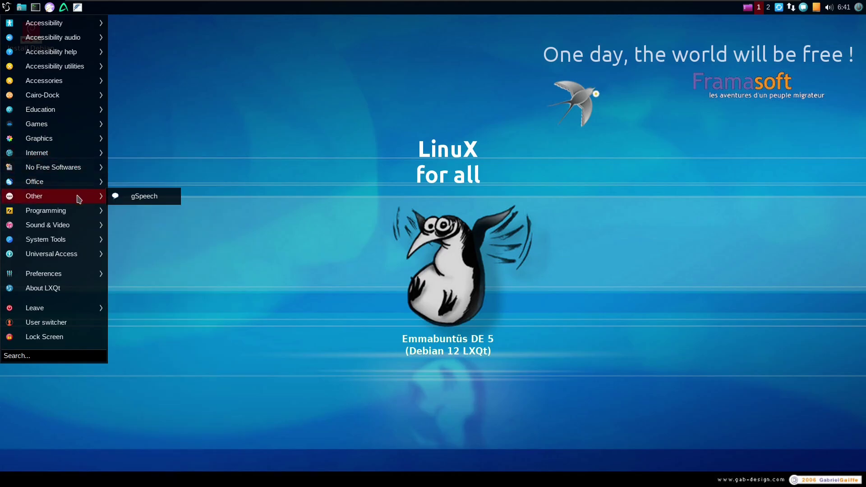
pyautogui.moveTo(78, 224)
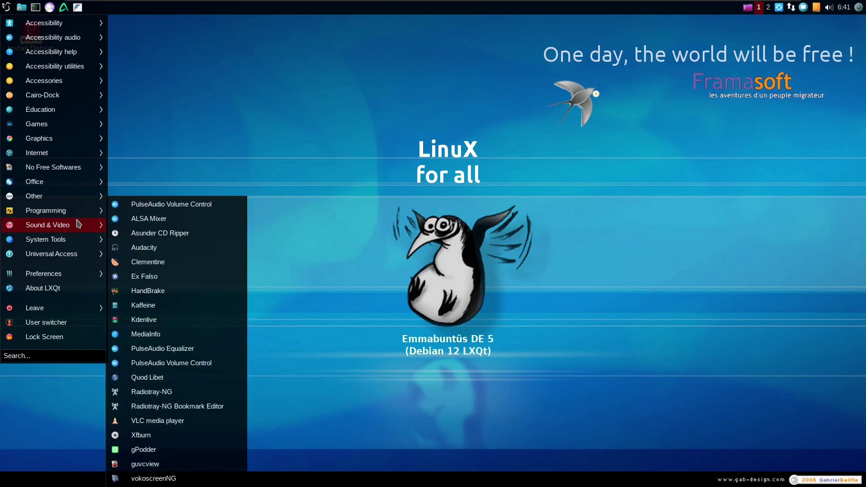
pyautogui.moveTo(79, 256)
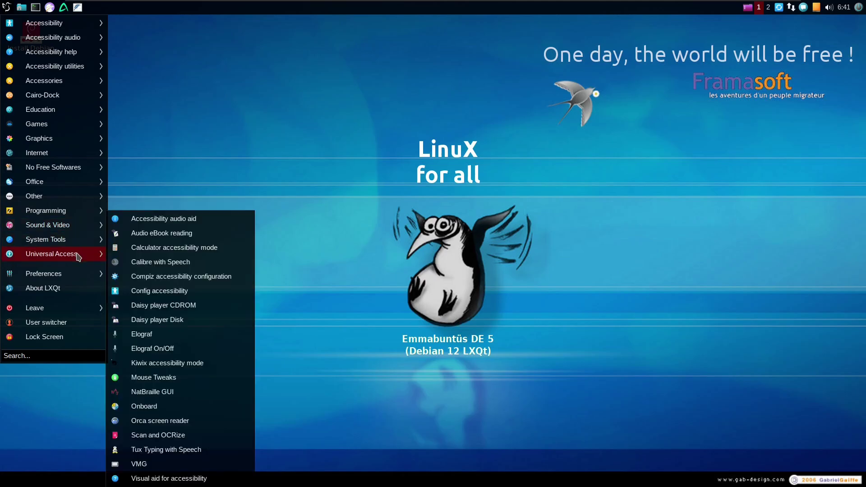
pyautogui.moveTo(78, 272)
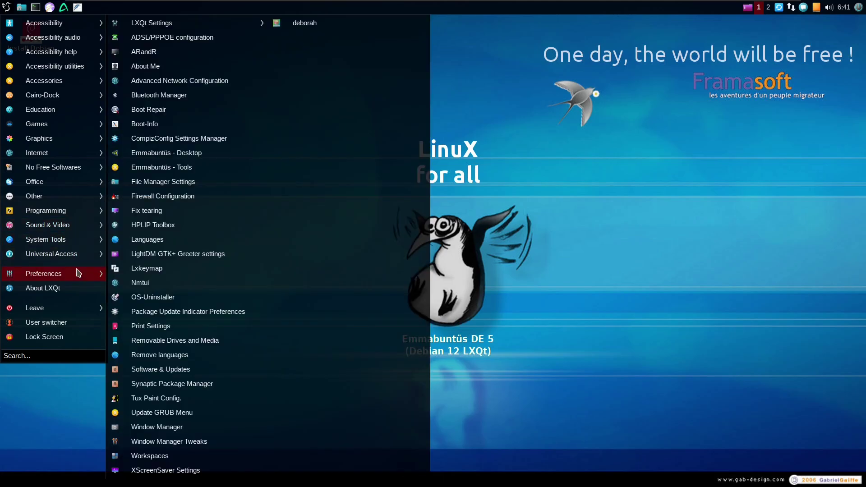
# Step: Shut down the live system from the LXQt session
pyautogui.moveTo(77, 309)
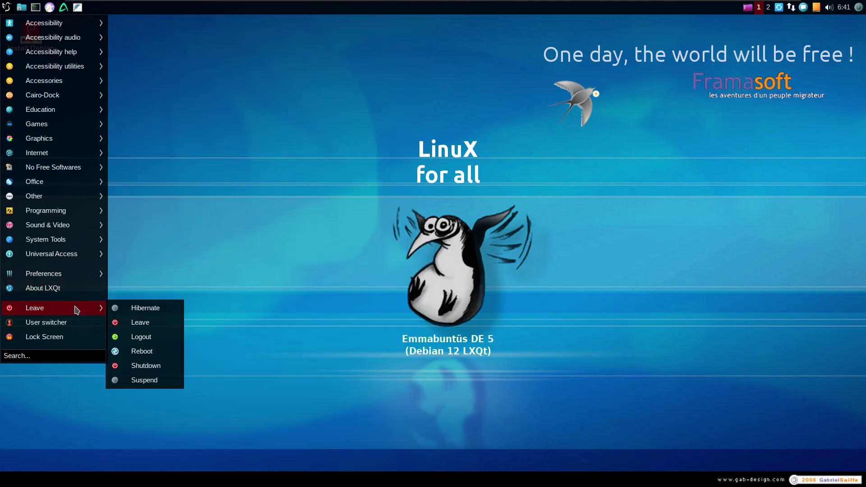
pyautogui.click(160, 372)
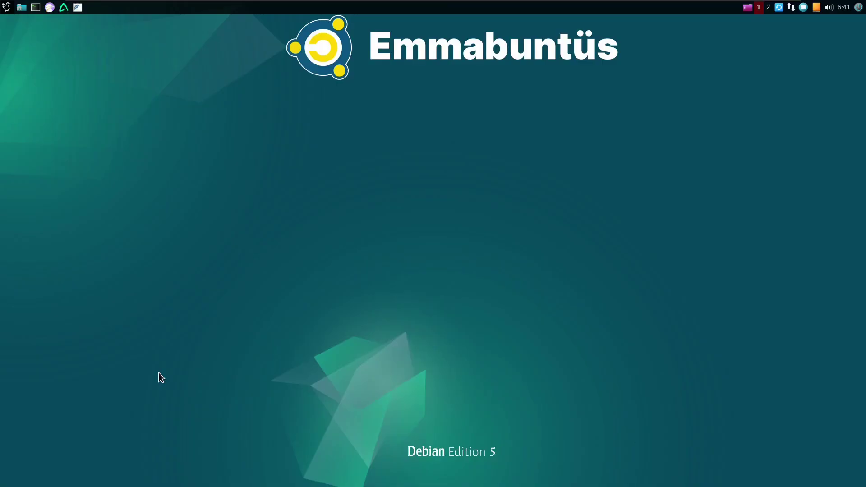